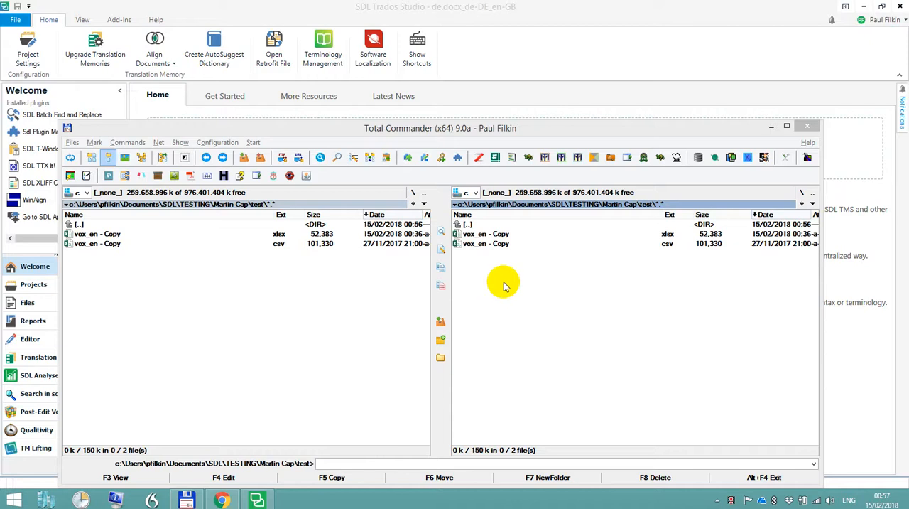
# Inspect the contents of vox_en - Copy.csv in the text editor and vox_en - Copy.xlsx in Excel, closing each file
pyautogui.click(475, 246)
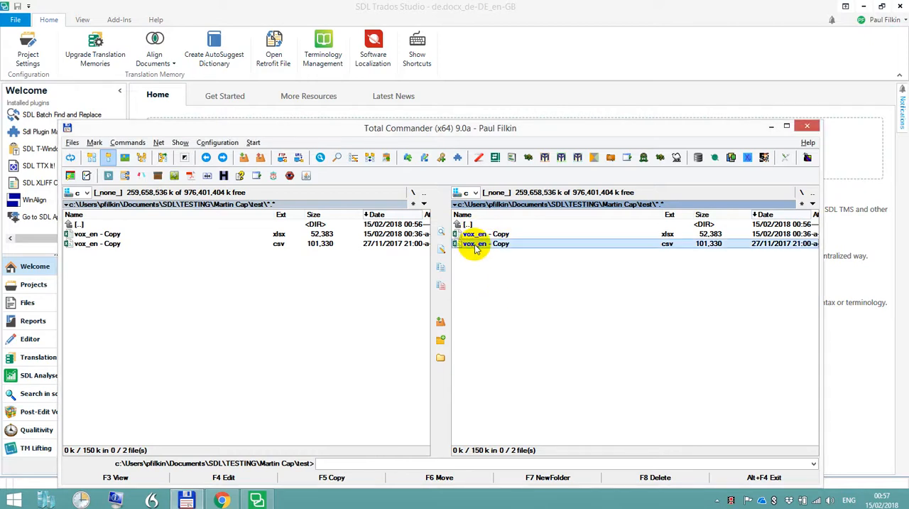
pyautogui.press('F4')
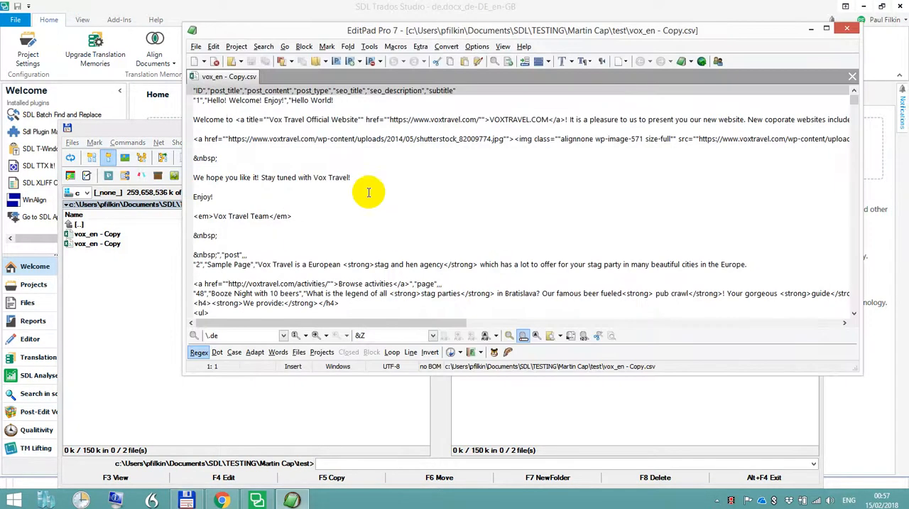
pyautogui.scroll(-2, 363, 212)
pyautogui.scroll(-3, 363, 211)
pyautogui.scroll(6, 362, 211)
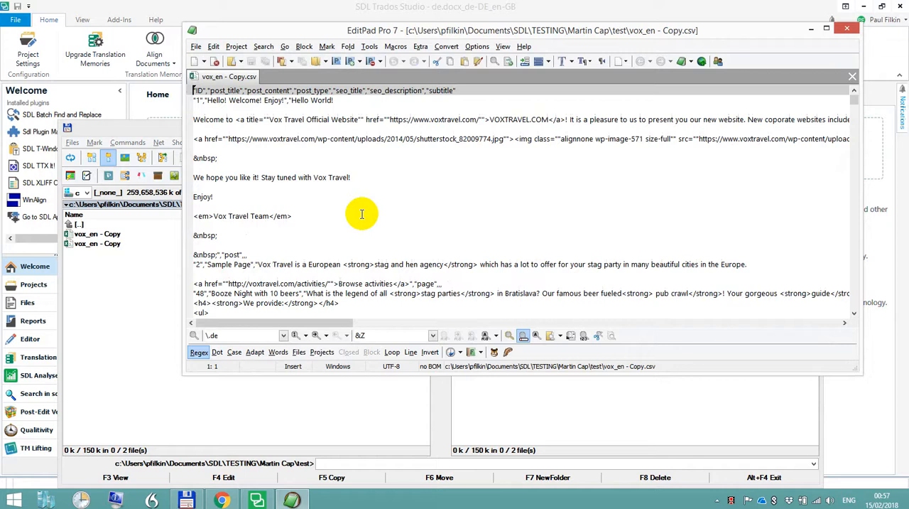
pyautogui.click(850, 31)
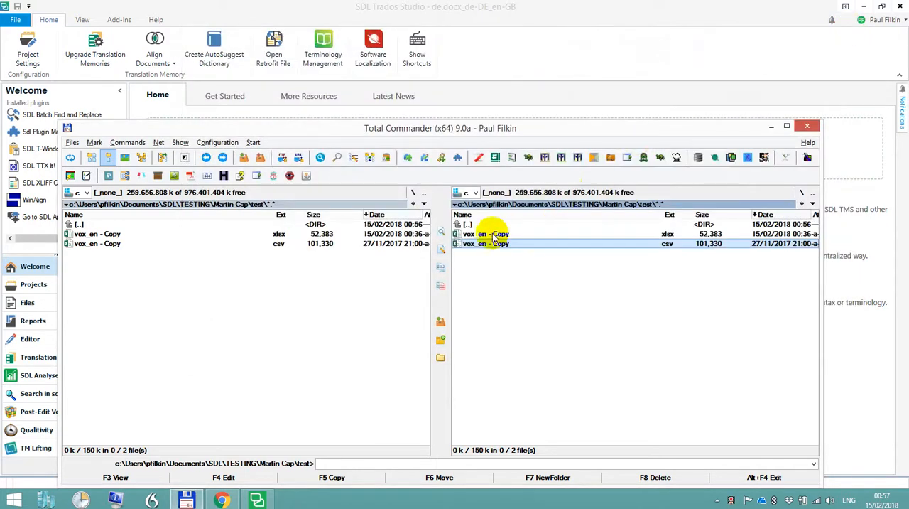
pyautogui.click(492, 233)
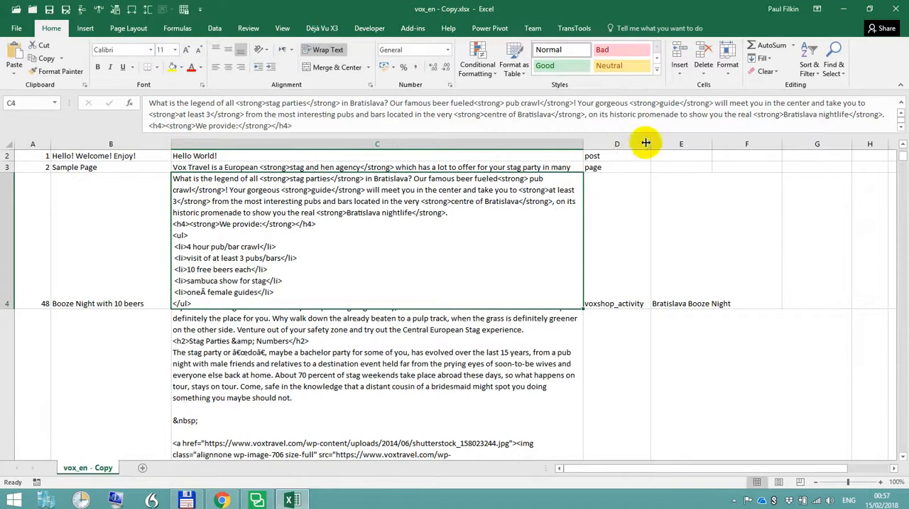
pyautogui.click(894, 10)
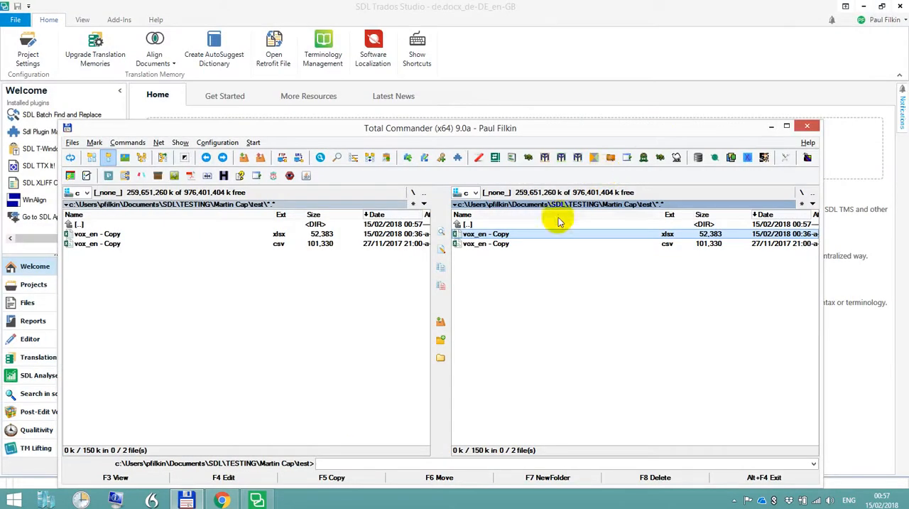
# Switch to SDL Trados Studio and open the file types list in the program options to find the Microsoft Excel entries
pyautogui.click(257, 498)
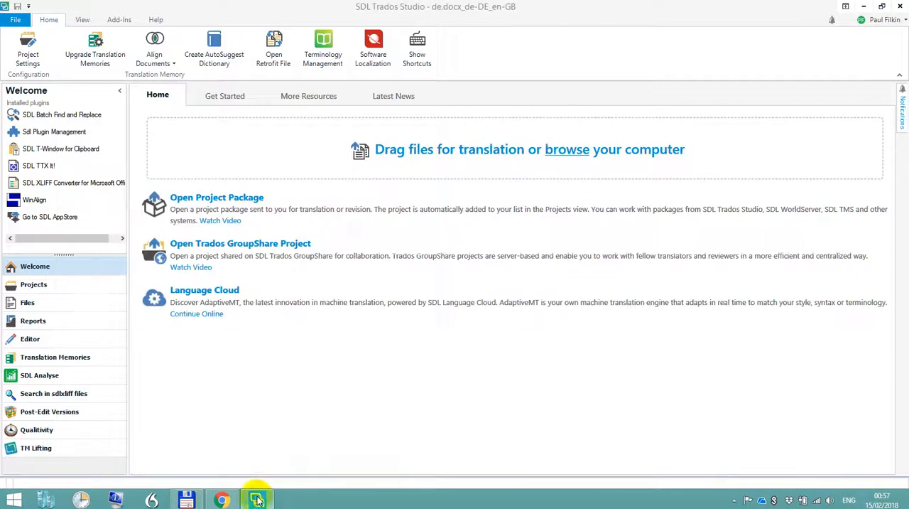
pyautogui.click(15, 19)
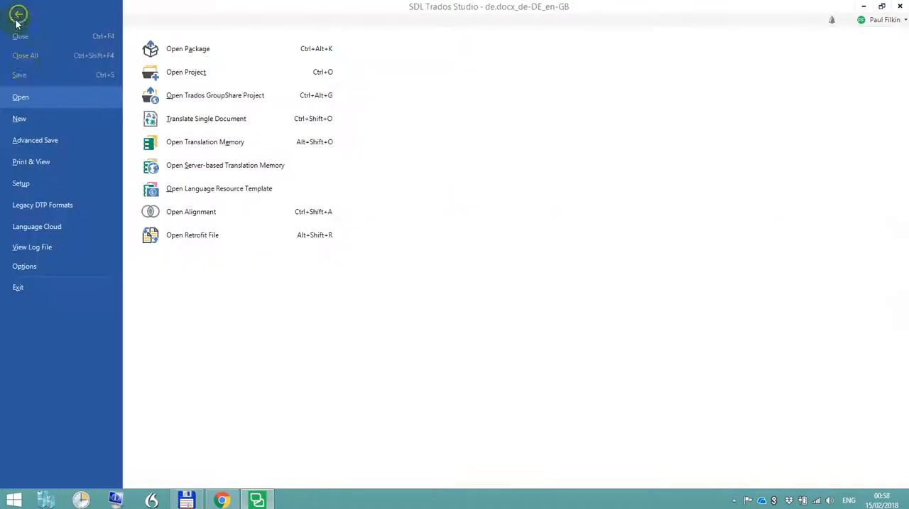
pyautogui.click(58, 267)
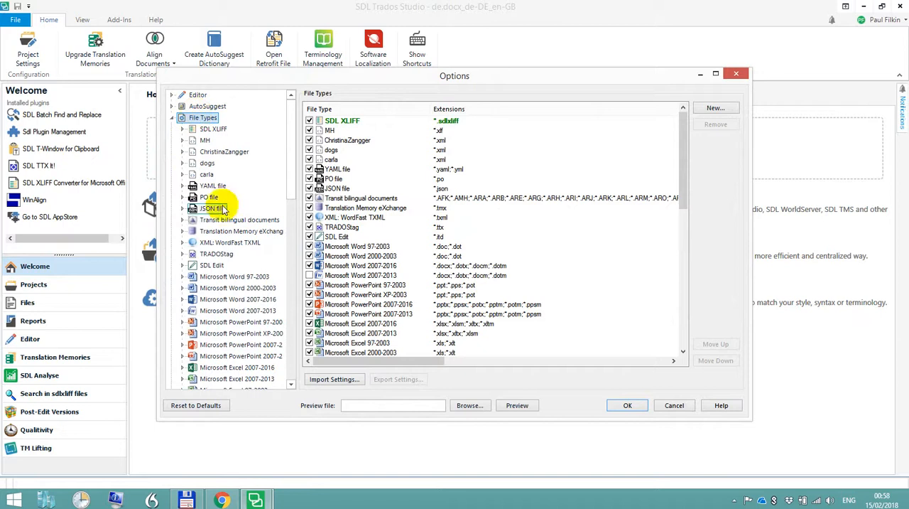
pyautogui.scroll(-2, 234, 273)
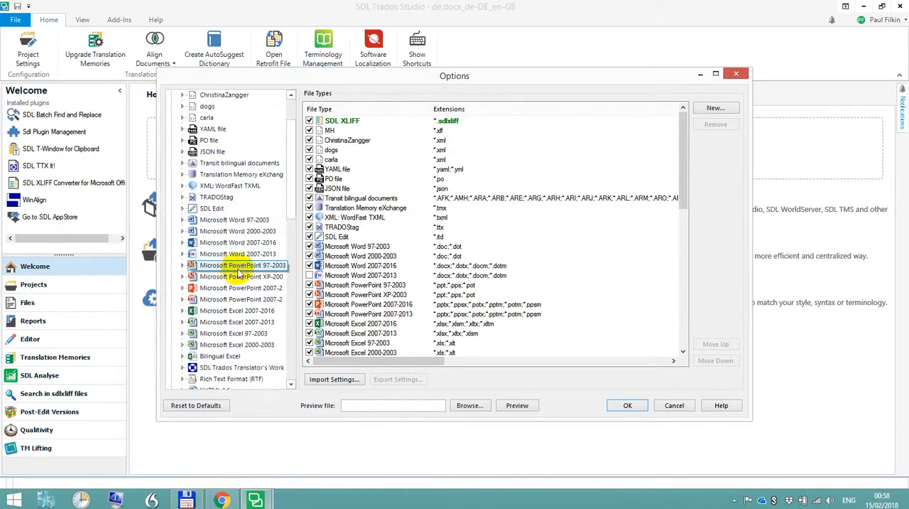
pyautogui.scroll(-1, 331, 276)
pyautogui.scroll(1, 332, 275)
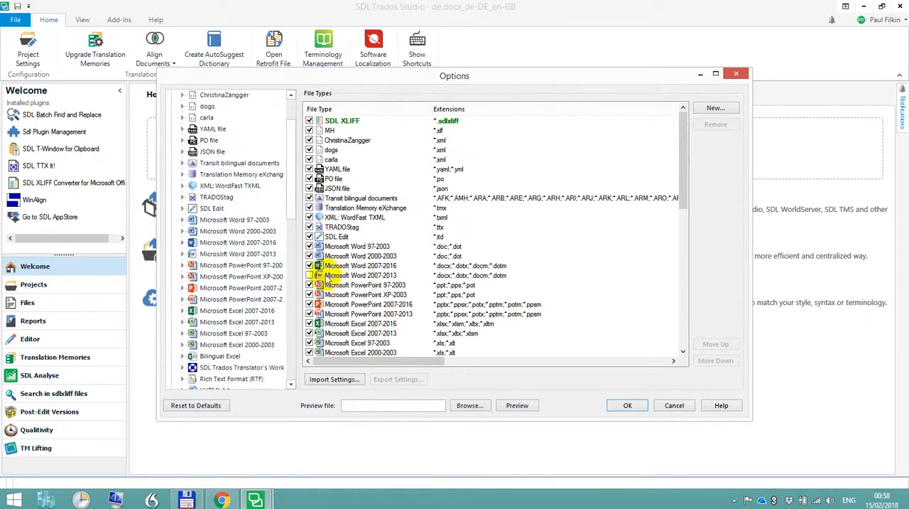
pyautogui.moveTo(686, 174); pyautogui.dragTo(690, 210)
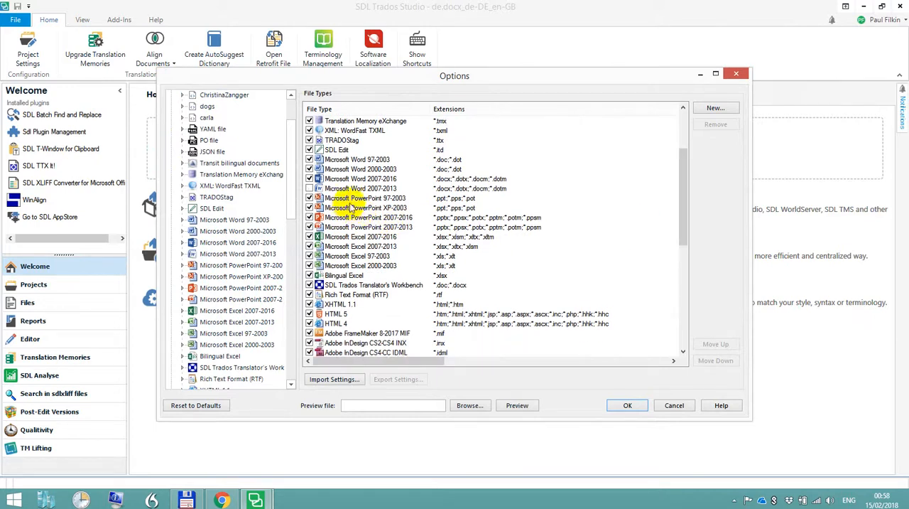
# Open the embedded content settings of the Microsoft Excel 2007-2016 file type, leaving the Excel file types enabled
pyautogui.click(381, 239)
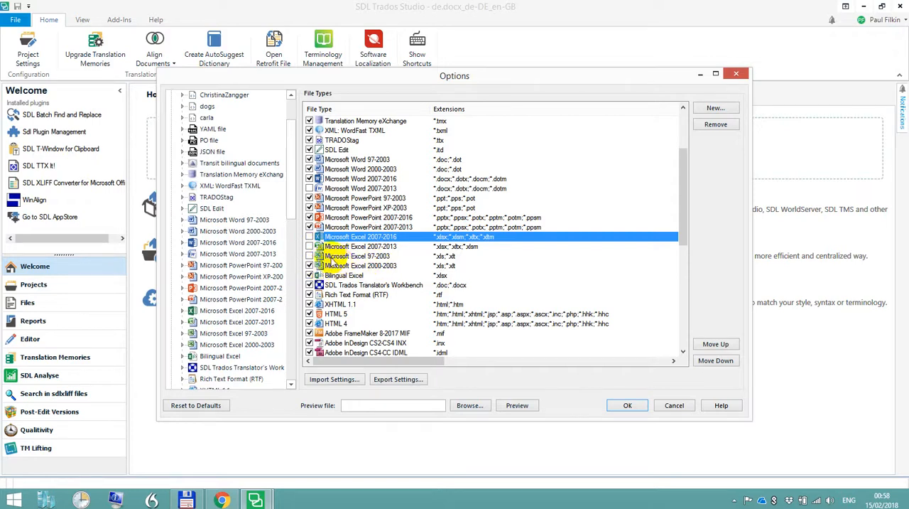
pyautogui.click(308, 261)
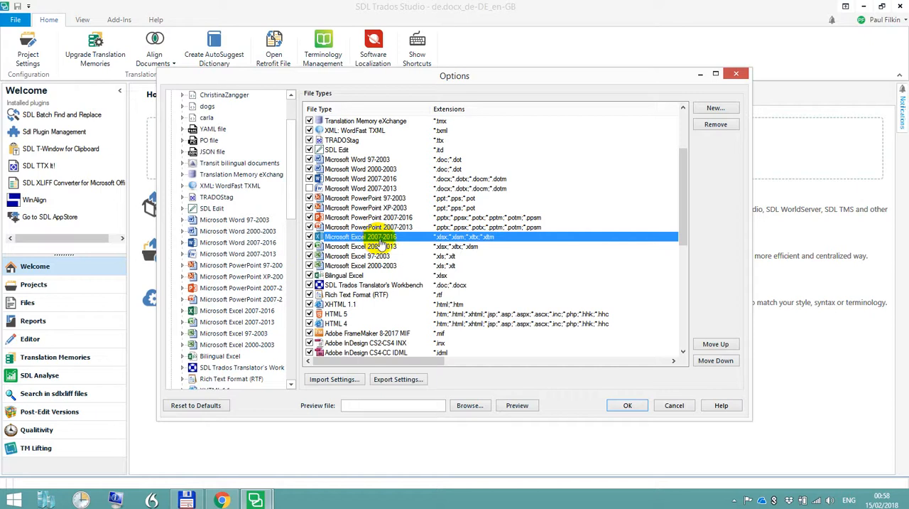
pyautogui.click(184, 310)
pyautogui.moveTo(293, 184); pyautogui.dragTo(292, 211)
pyautogui.click(227, 288)
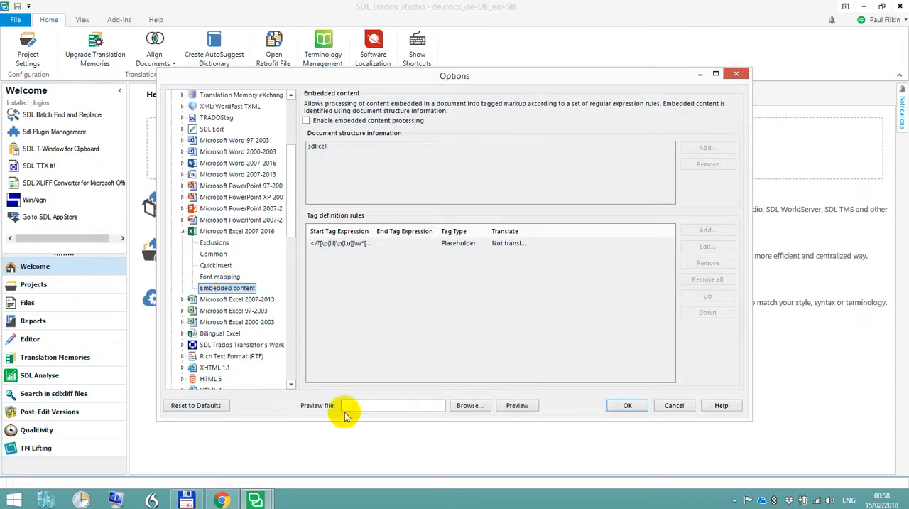
# Choose vox_en - Copy.xlsx as the preview file for the file type settings
pyautogui.click(465, 406)
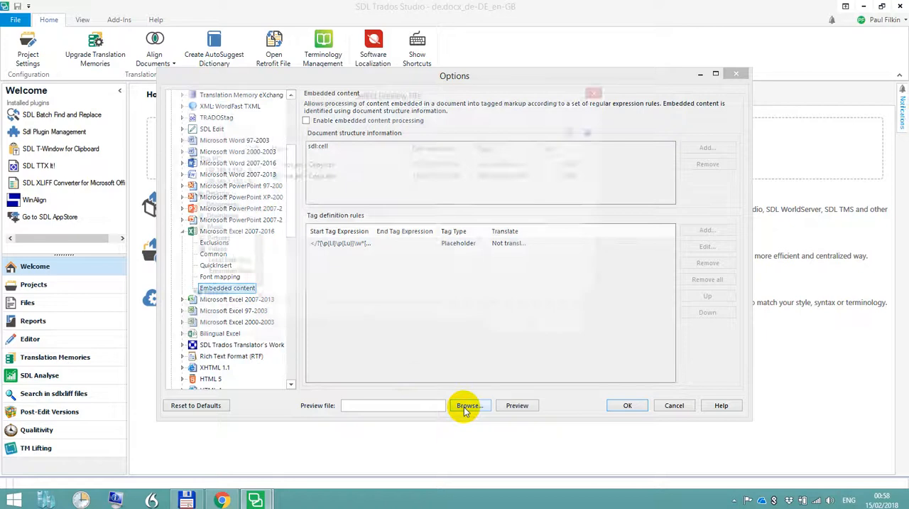
pyautogui.click(327, 182)
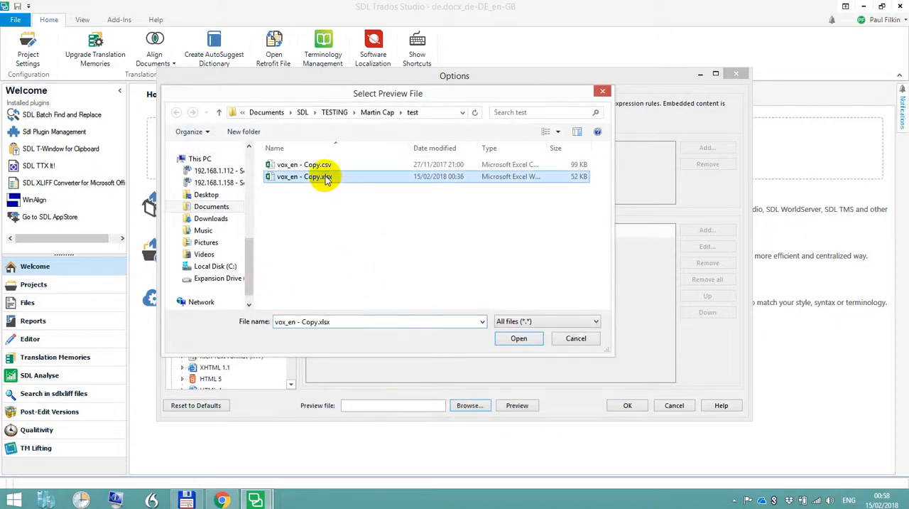
pyautogui.click(518, 339)
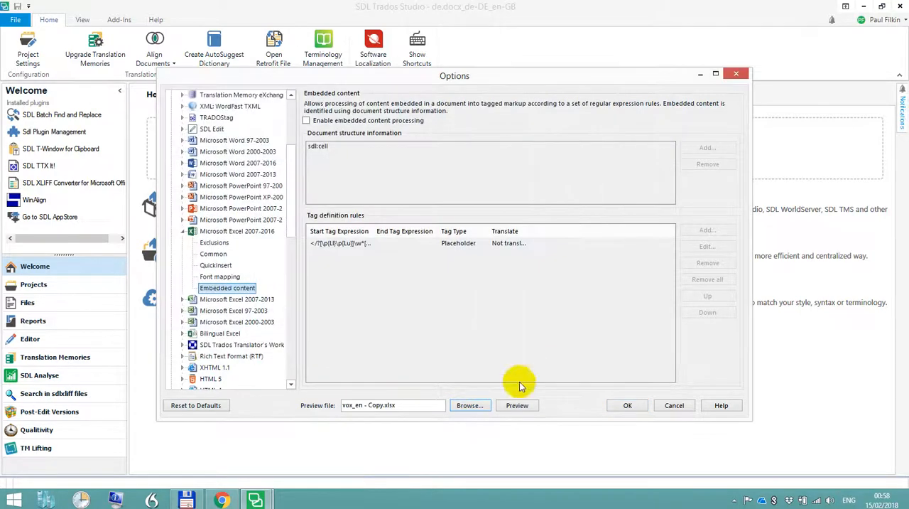
# Preview vox_en - Copy.xlsx with embedded content processing off, examine how the HTML markup is extracted, and close the preview
pyautogui.click(518, 406)
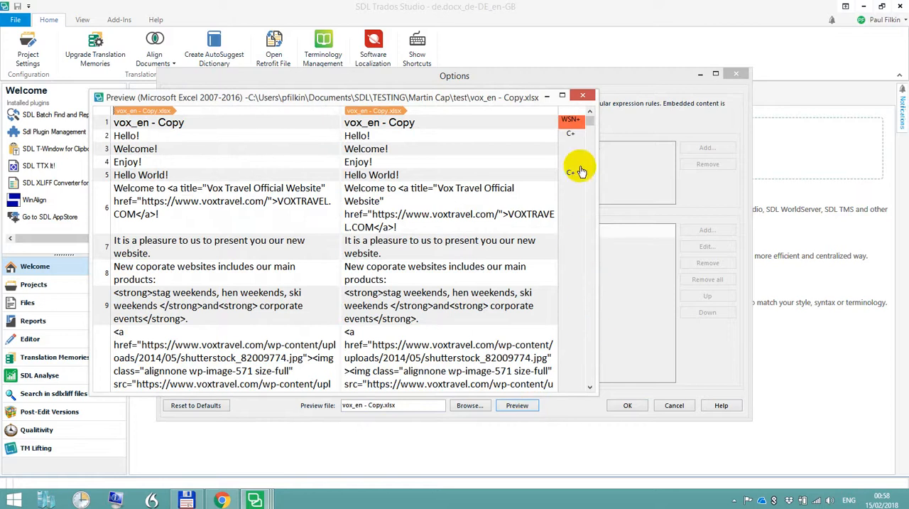
pyautogui.scroll(-15, 592, 123)
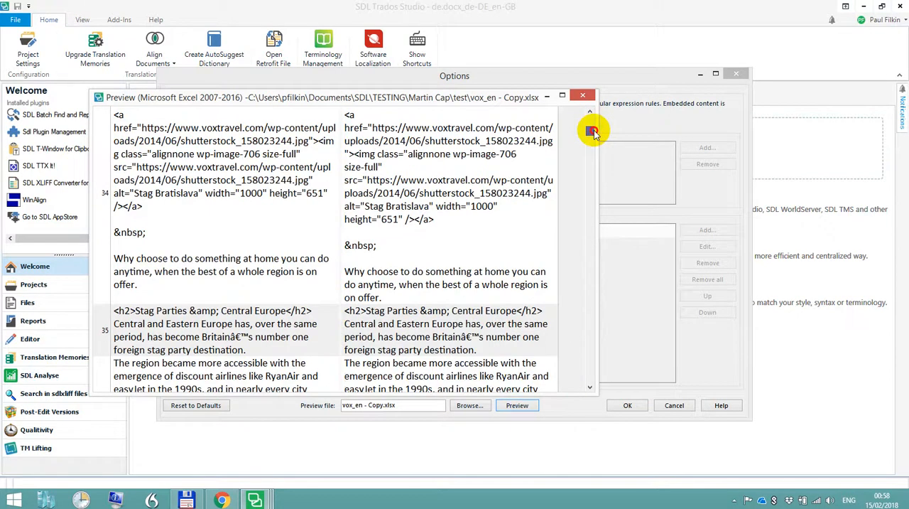
pyautogui.scroll(-1, 227, 221)
pyautogui.scroll(-4, 227, 220)
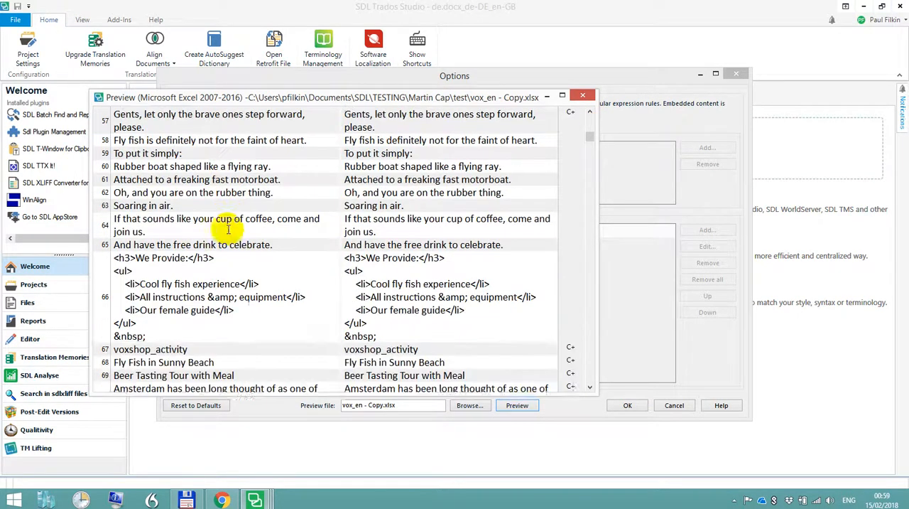
pyautogui.click(583, 94)
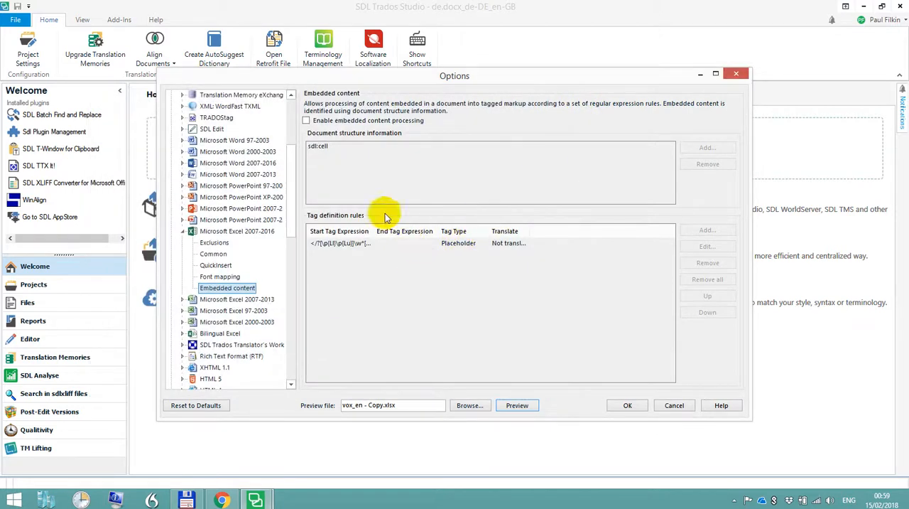
# Reset the Excel 2007-2016 embedded content settings to defaults and enable embedded content processing, showing the full start tag expression
pyautogui.click(202, 407)
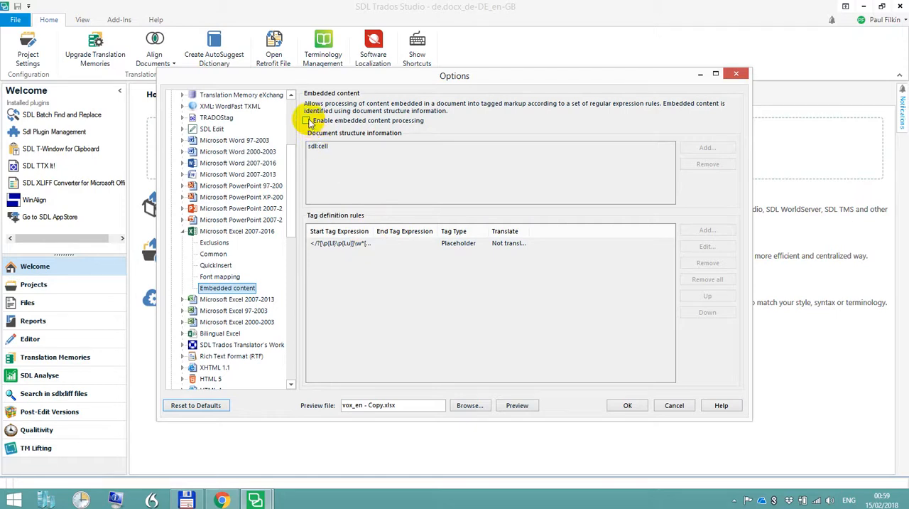
pyautogui.click(307, 121)
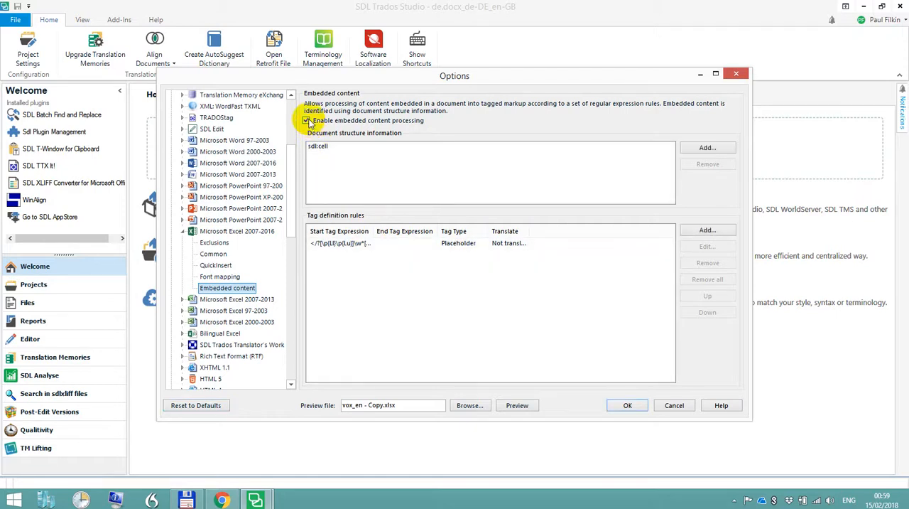
pyautogui.moveTo(371, 231); pyautogui.dragTo(407, 231)
pyautogui.click(363, 244)
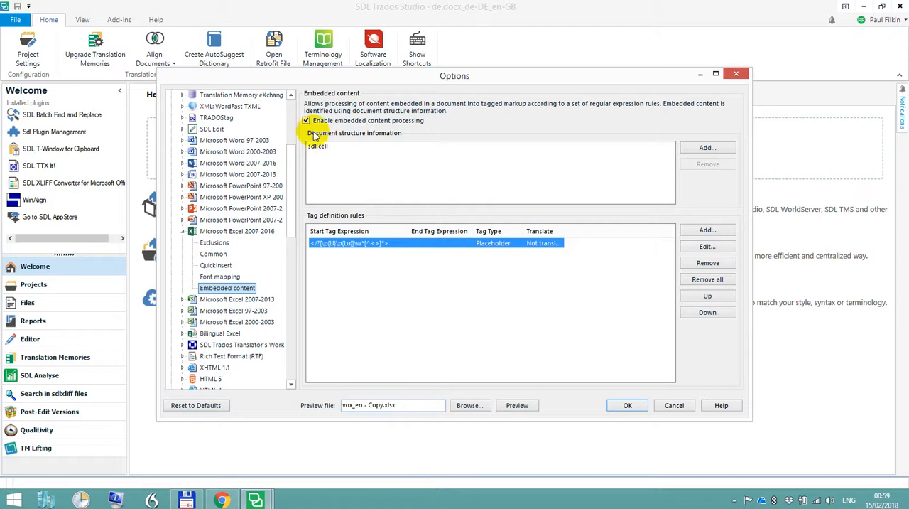
# Preview vox_en - Copy.xlsx again, examine how HTML tags and entities such as &nbsp; are handled, and close the preview
pyautogui.click(518, 406)
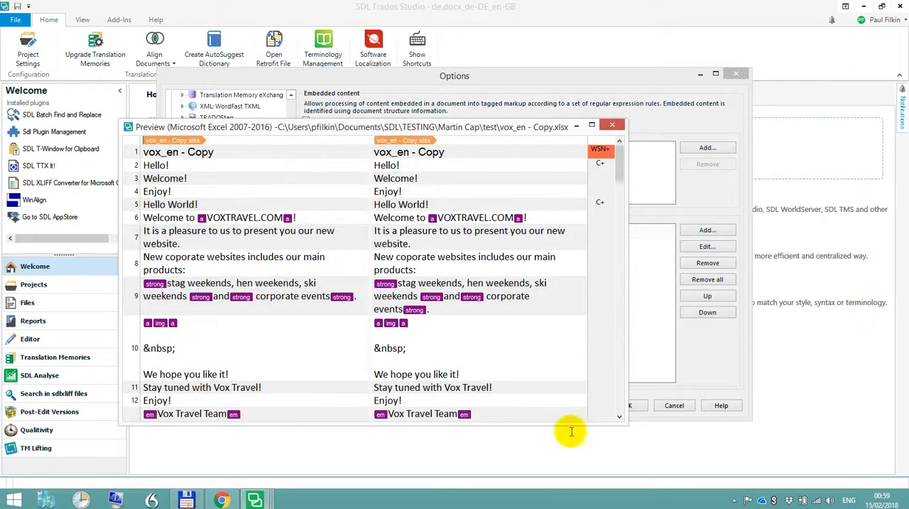
pyautogui.scroll(-2, 416, 275)
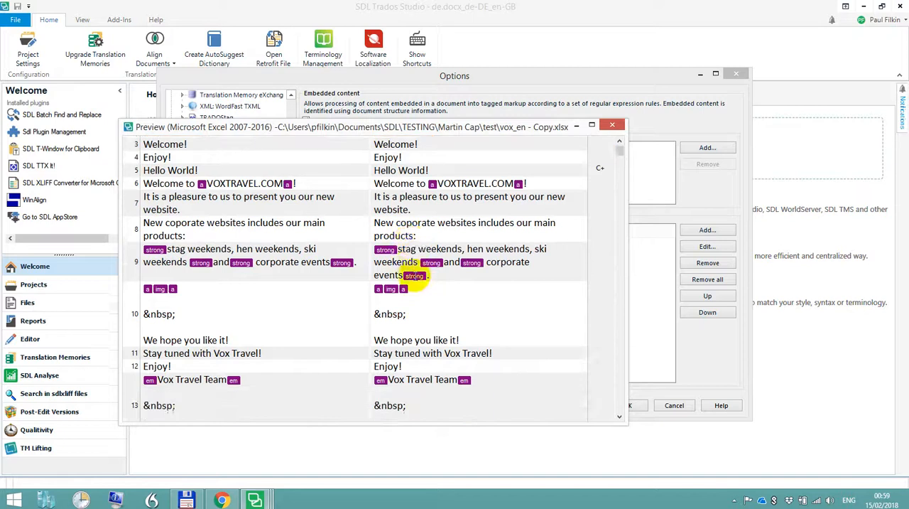
pyautogui.scroll(-5, 416, 276)
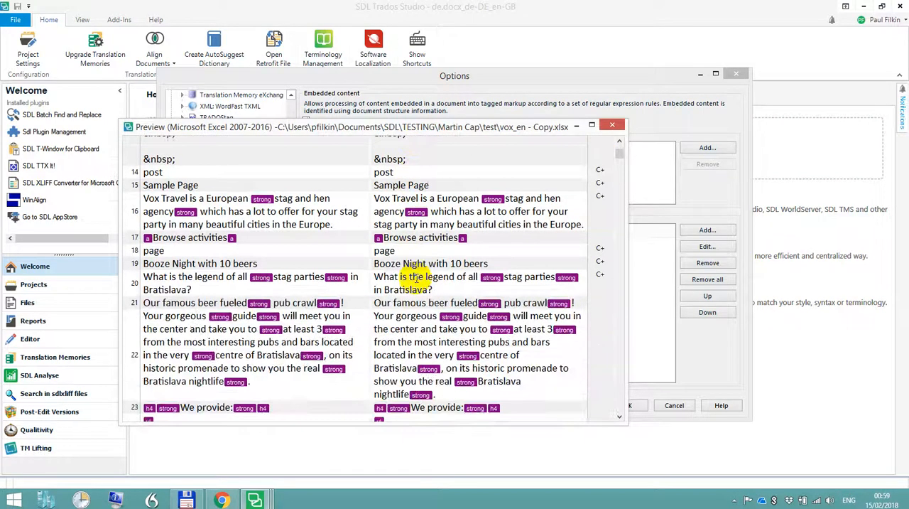
pyautogui.scroll(-5, 416, 277)
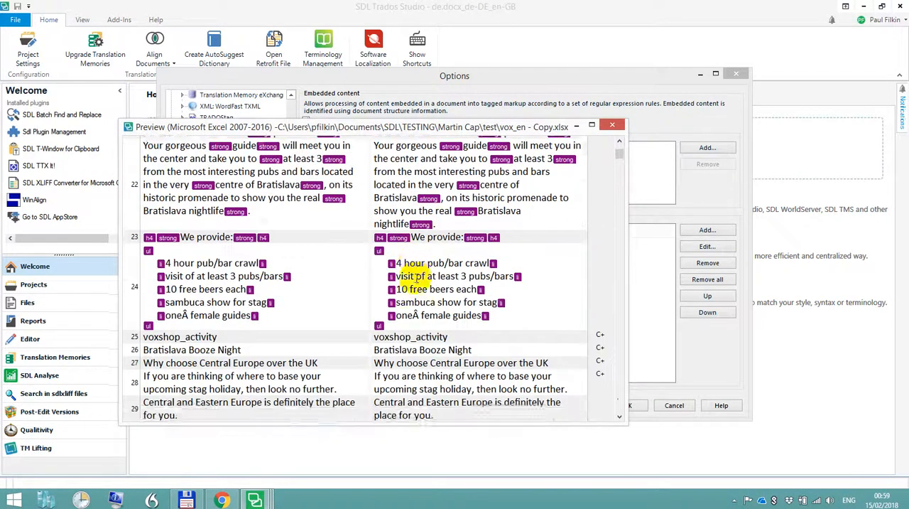
pyautogui.scroll(-6, 416, 277)
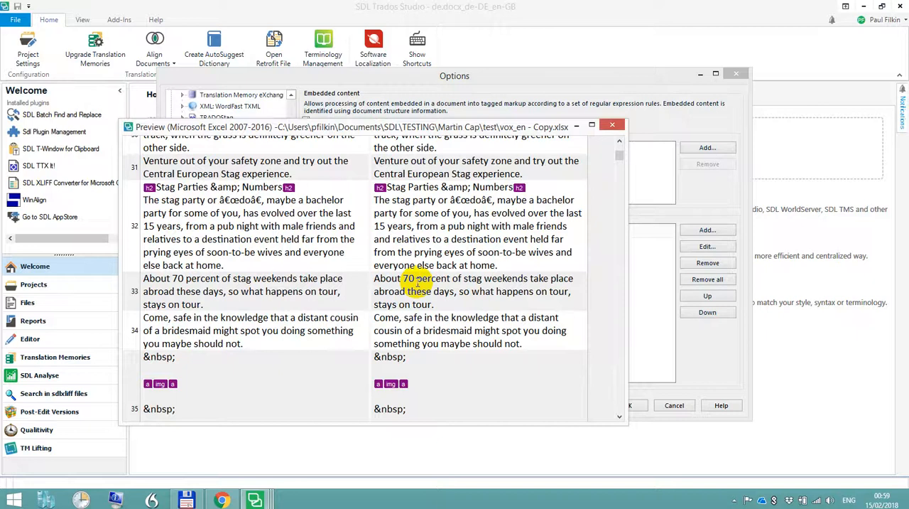
pyautogui.scroll(-5, 418, 282)
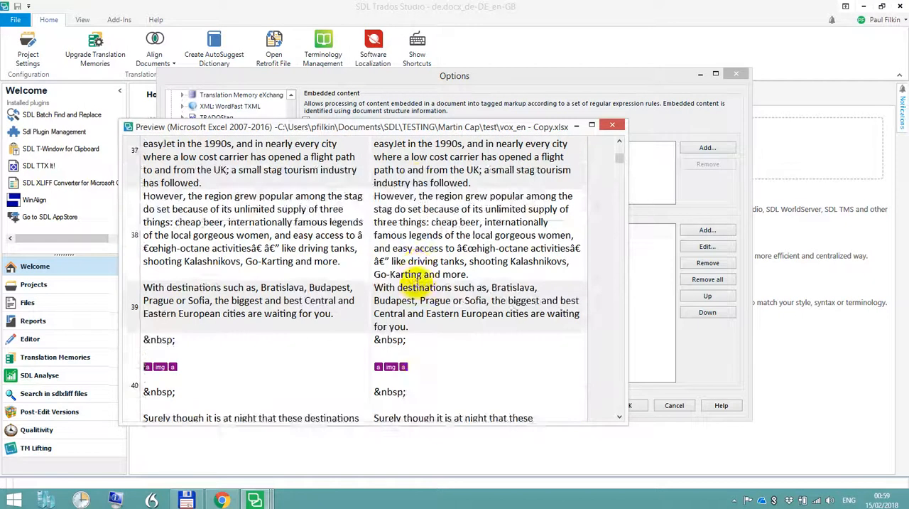
pyautogui.scroll(-8, 418, 282)
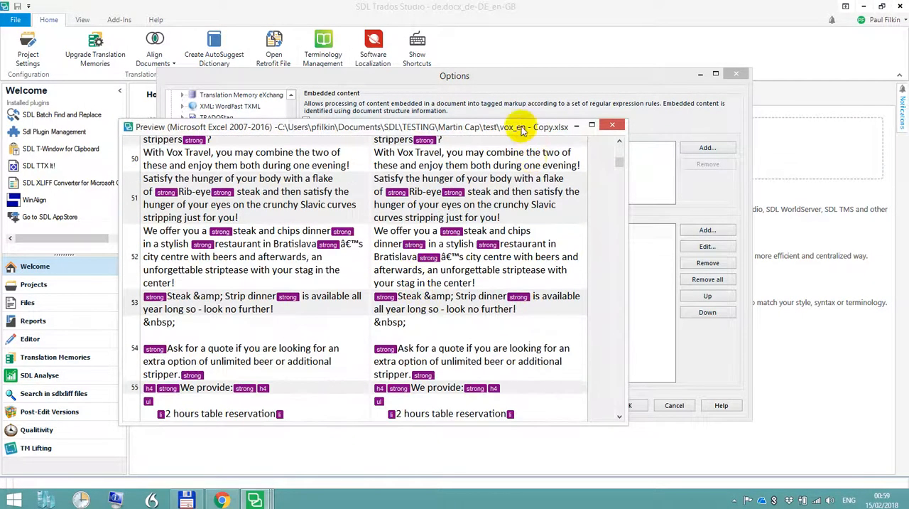
pyautogui.moveTo(618, 159)
pyautogui.mouseDown()
pyautogui.moveTo(620, 168)
pyautogui.moveTo(617, 146)
pyautogui.mouseUp()
pyautogui.click(617, 126)
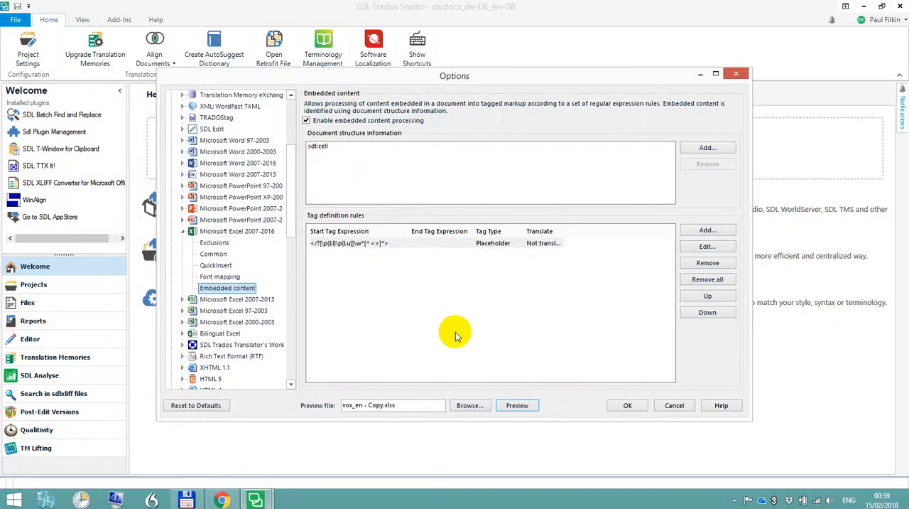
# Remove the default placeholder rule from the tag definition rules of the Excel embedded content settings
pyautogui.click(357, 244)
pyautogui.click(708, 263)
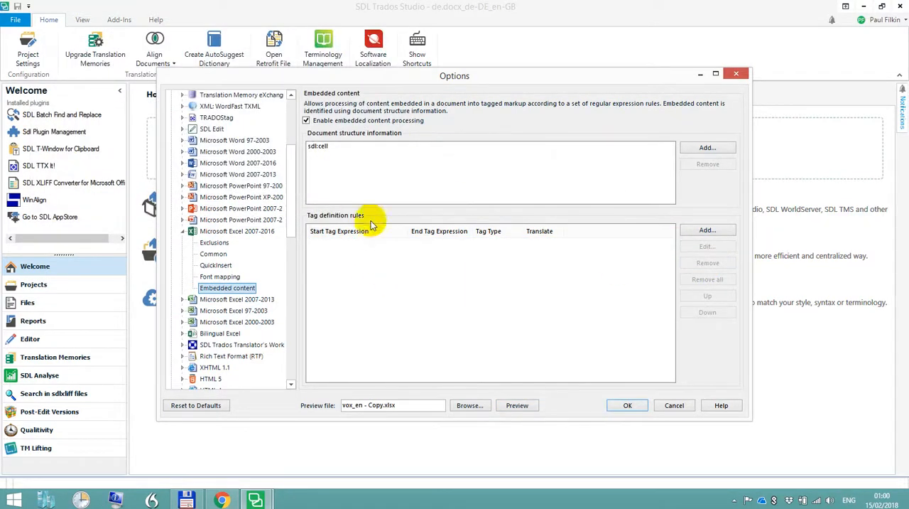
pyautogui.click(255, 500)
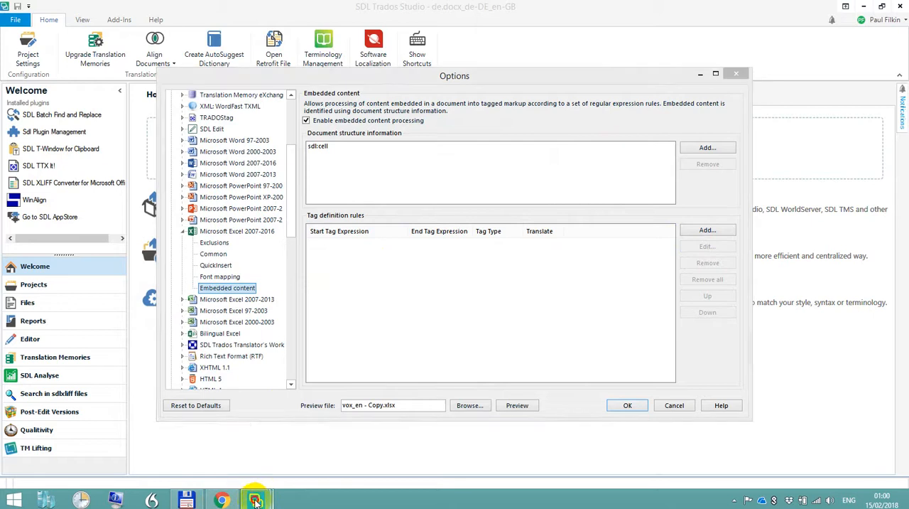
pyautogui.click(182, 499)
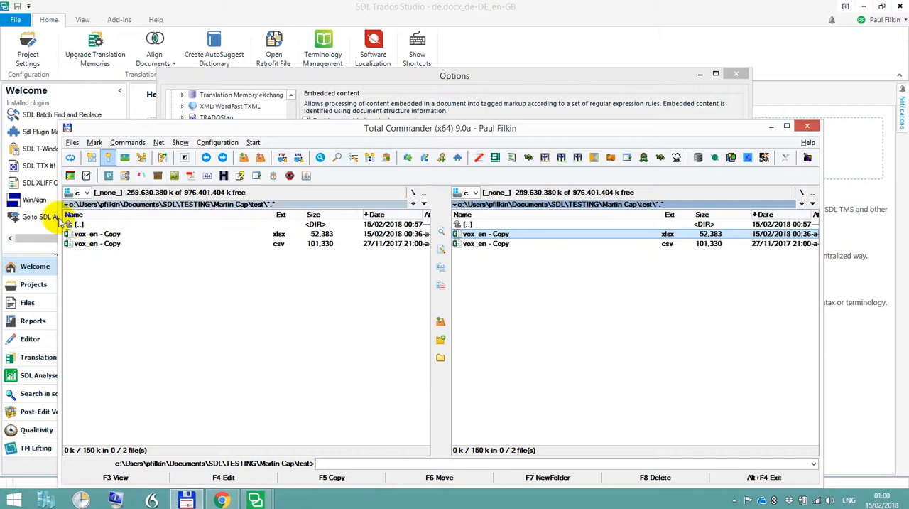
pyautogui.click(75, 224)
pyautogui.doubleClick(75, 224)
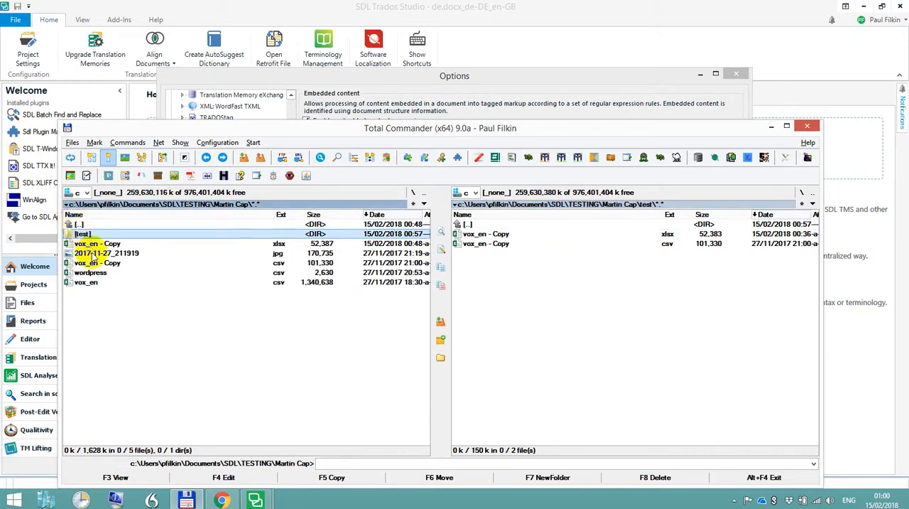
pyautogui.click(267, 499)
pyautogui.click(288, 465)
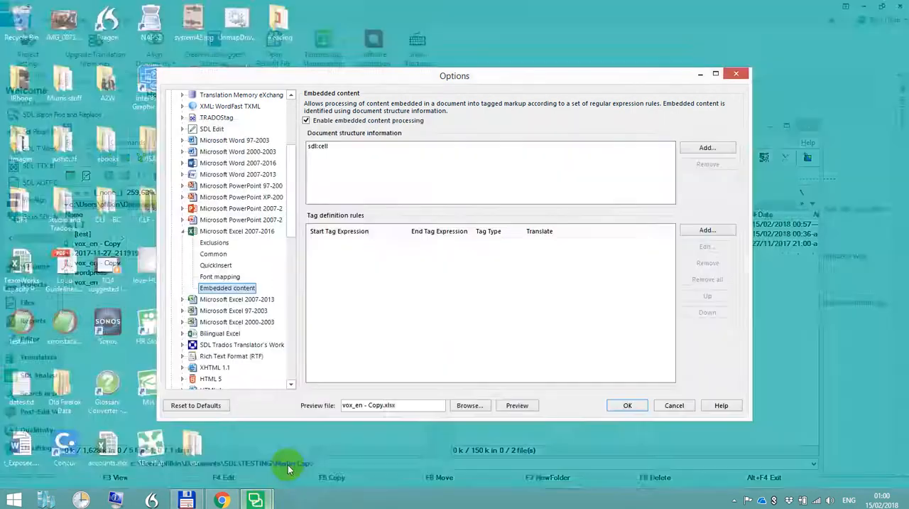
# Preview vox_en - Copy.xlsx with no tag rules, copy a closing </strong> tag from segment 9, and close the preview
pyautogui.click(516, 406)
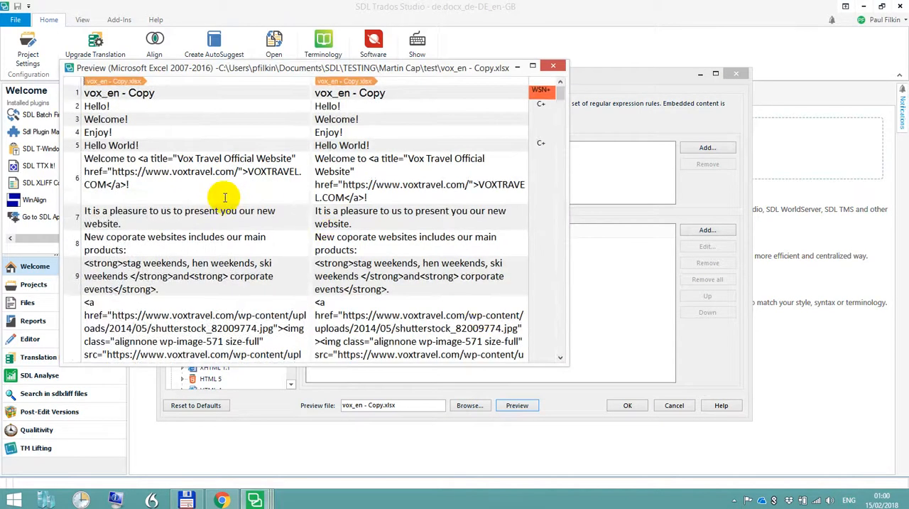
pyautogui.scroll(-4, 224, 186)
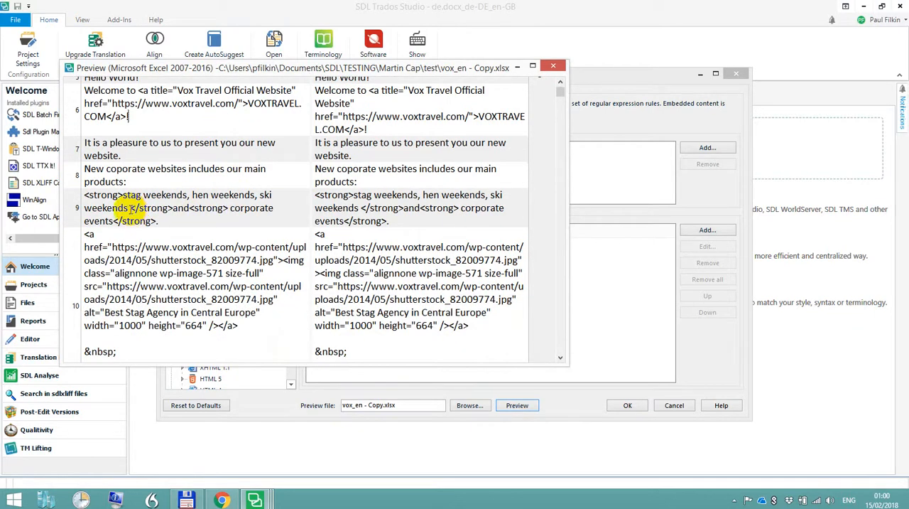
pyautogui.moveTo(131, 208); pyautogui.dragTo(173, 207)
pyautogui.hotkey('ctrl', 'c')
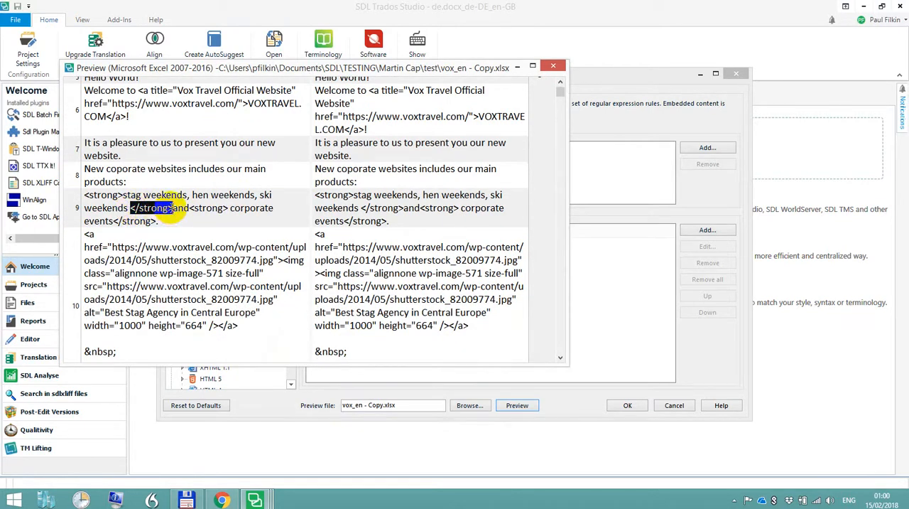
pyautogui.click(555, 66)
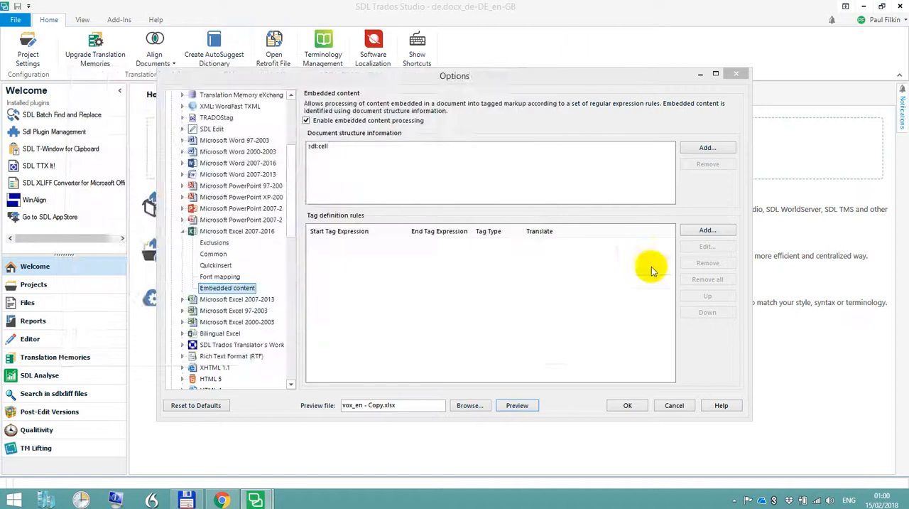
# Start a new Tag Pair embedded content rule with start tag <strong> and end tag </strong>
pyautogui.click(703, 229)
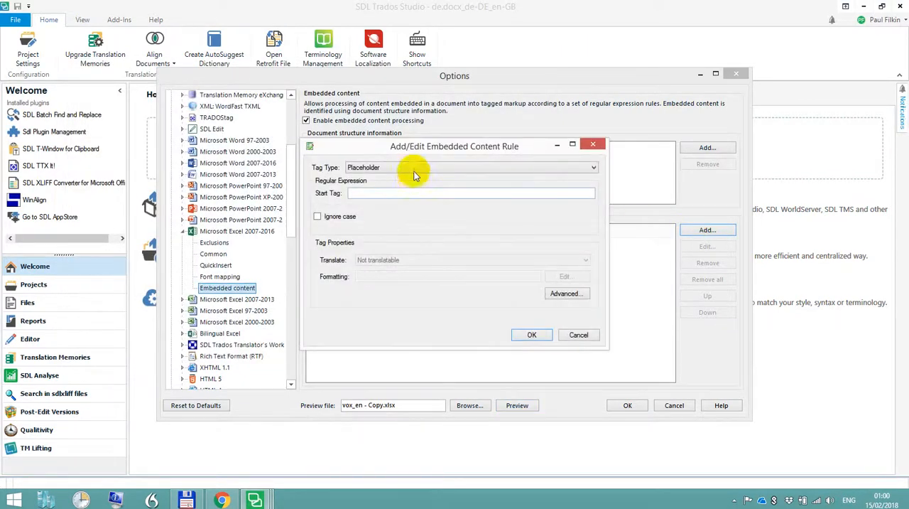
pyautogui.click(440, 169)
pyautogui.click(386, 181)
pyautogui.click(386, 173)
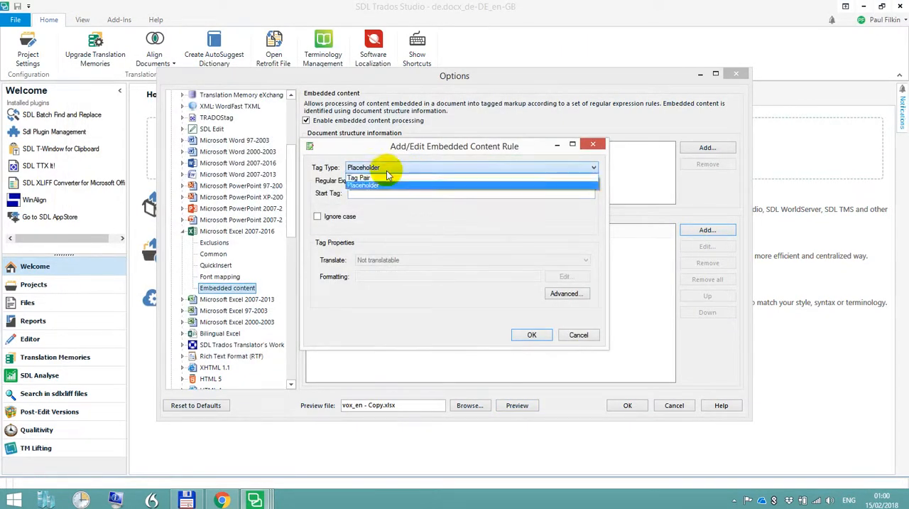
pyautogui.click(387, 179)
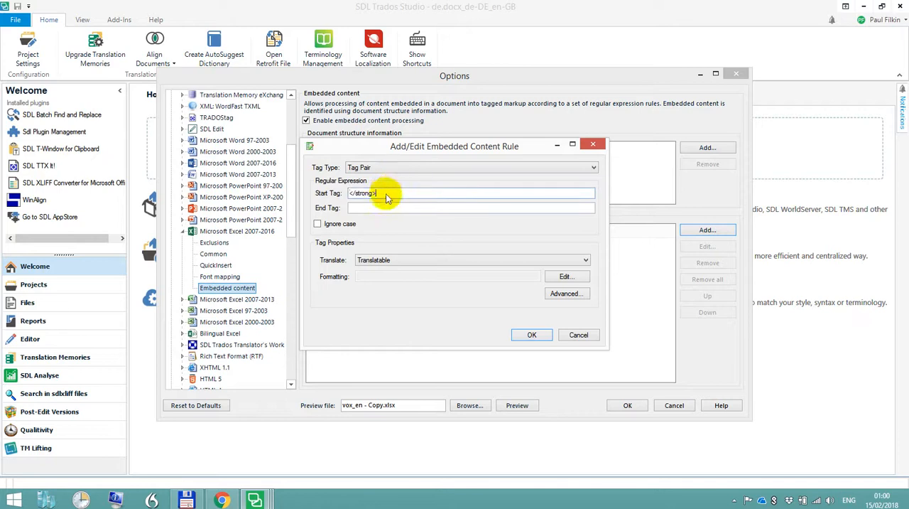
pyautogui.hotkey('ctrl', 'v')
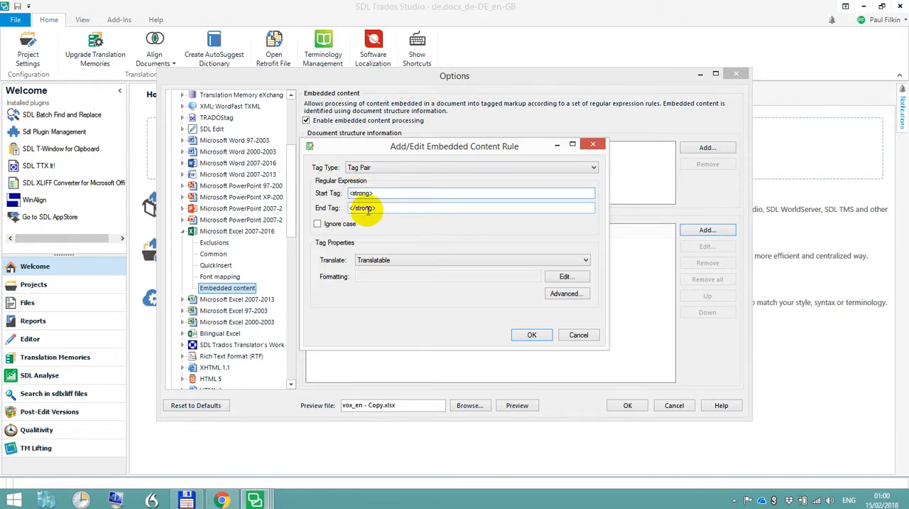
# Activate bold formatting for the <strong> tag pair and save the rule
pyautogui.click(573, 277)
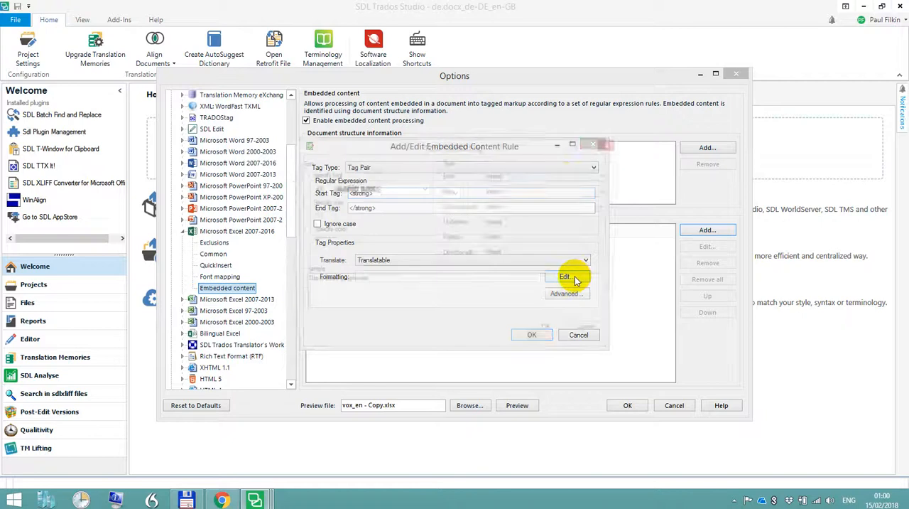
pyautogui.click(561, 179)
pyautogui.click(552, 193)
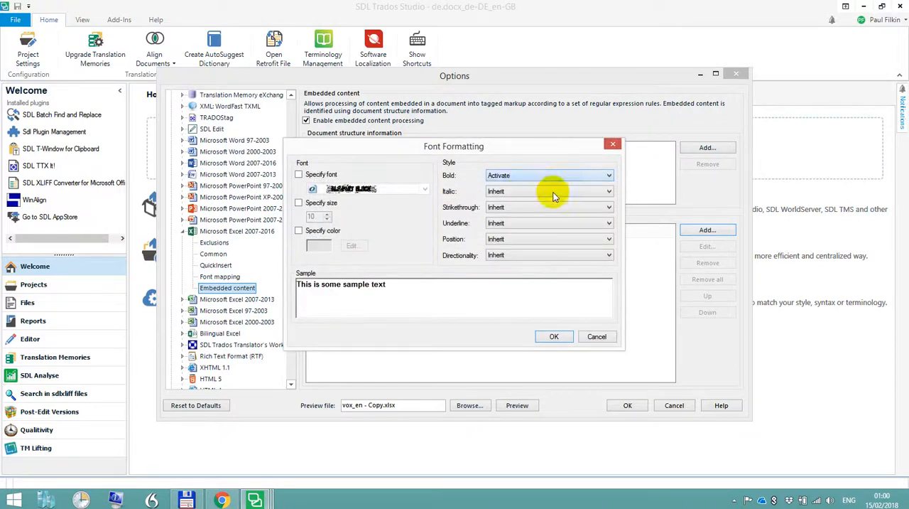
pyautogui.click(553, 338)
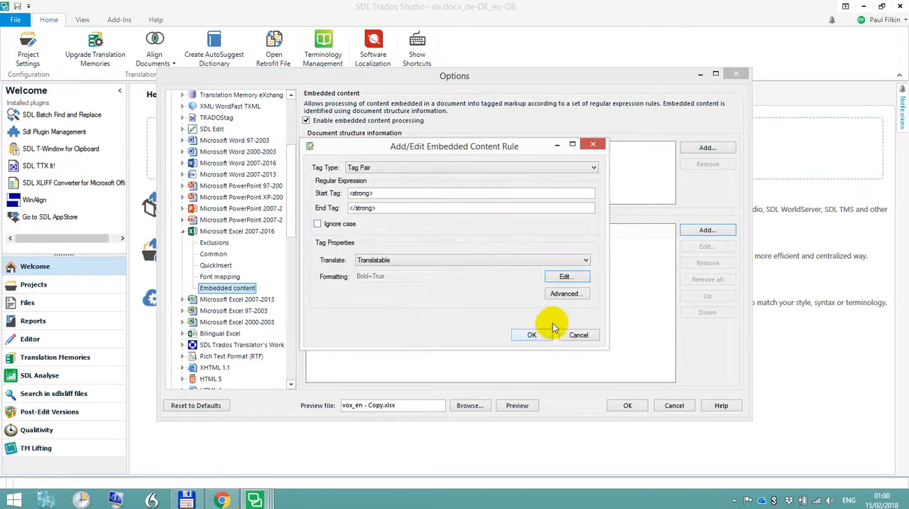
pyautogui.click(541, 336)
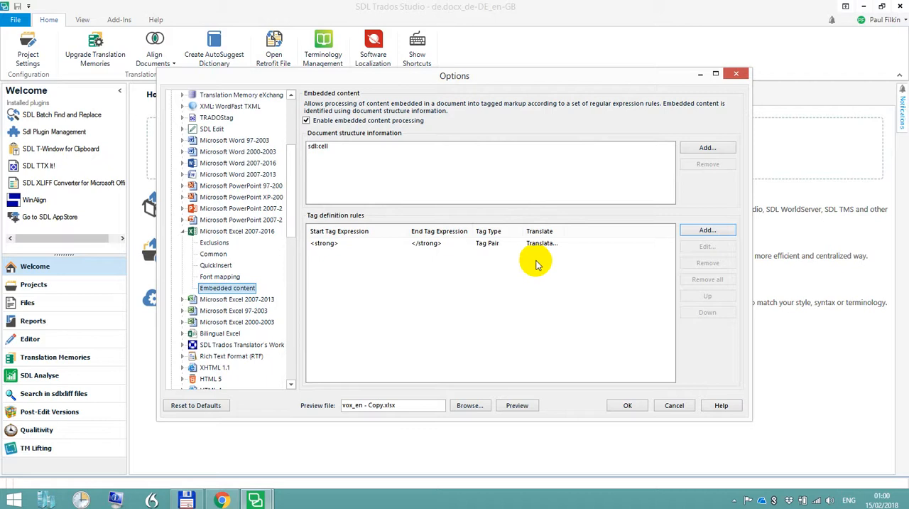
# Preview vox_en - Copy.xlsx, examine how the strong tags and other HTML markup are handled, and close the preview
pyautogui.click(516, 406)
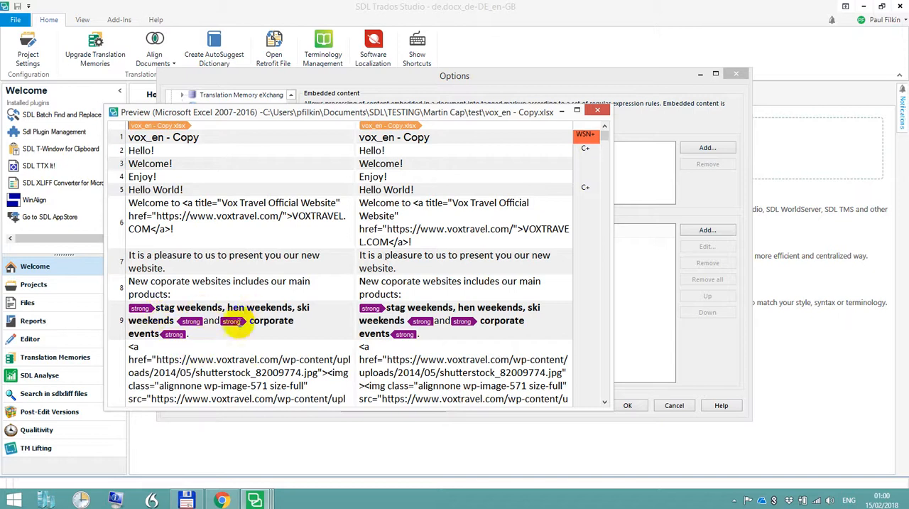
pyautogui.moveTo(604, 128); pyautogui.dragTo(606, 146)
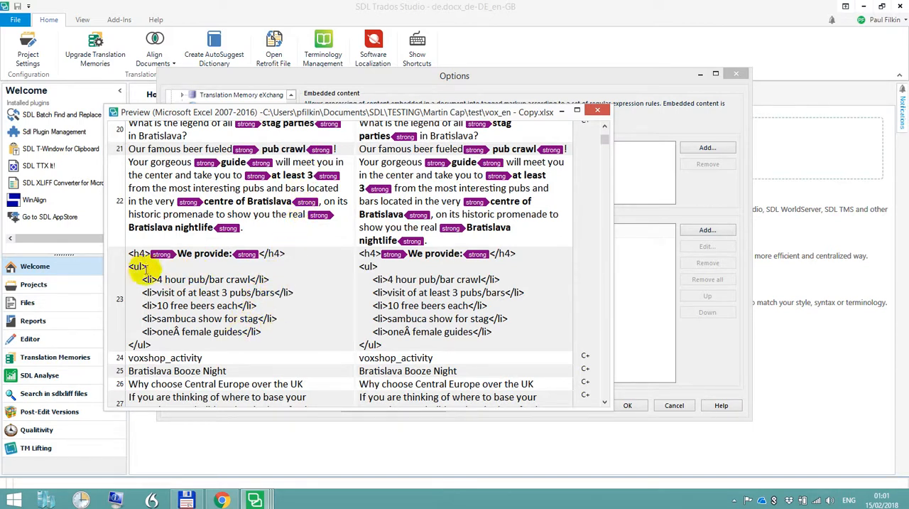
pyautogui.click(596, 113)
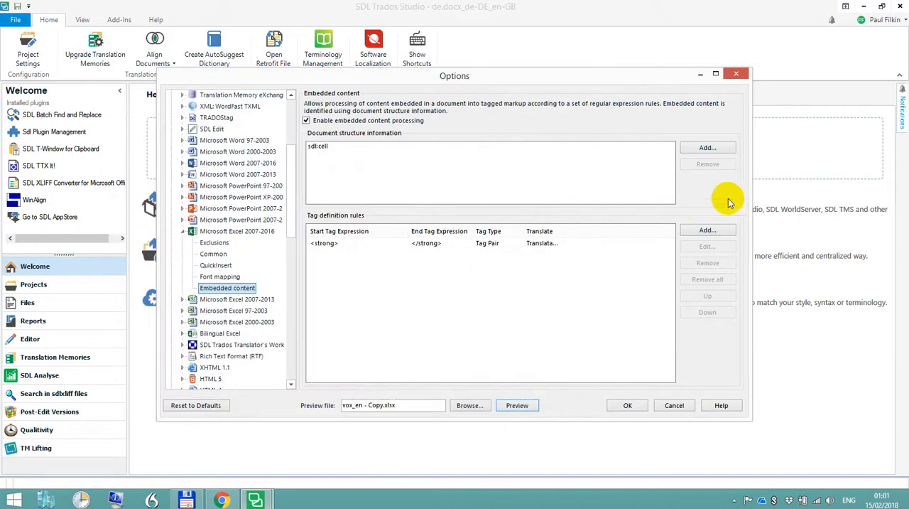
# Start a second Tag Pair rule for headings with start tag <h\d+> and end tag </h\d+>
pyautogui.click(714, 230)
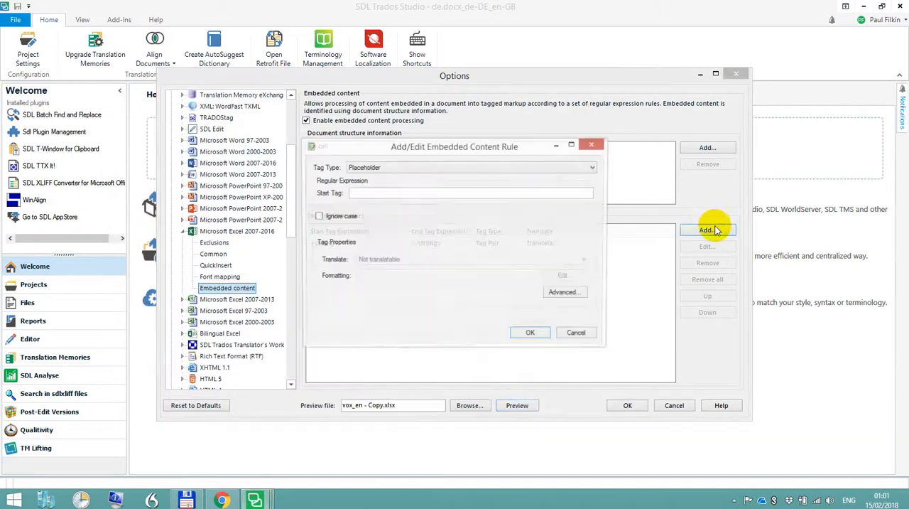
pyautogui.click(420, 167)
pyautogui.click(421, 183)
pyautogui.click(417, 169)
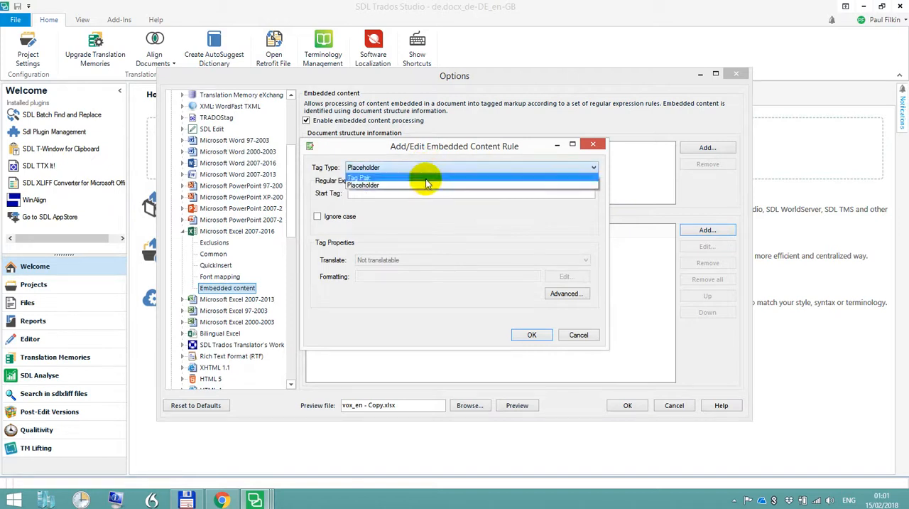
pyautogui.click(423, 183)
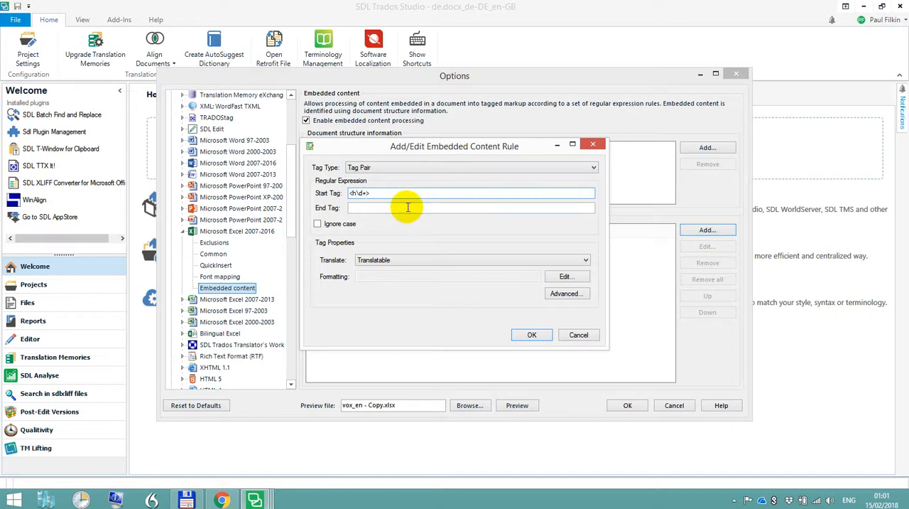
pyautogui.click(407, 207)
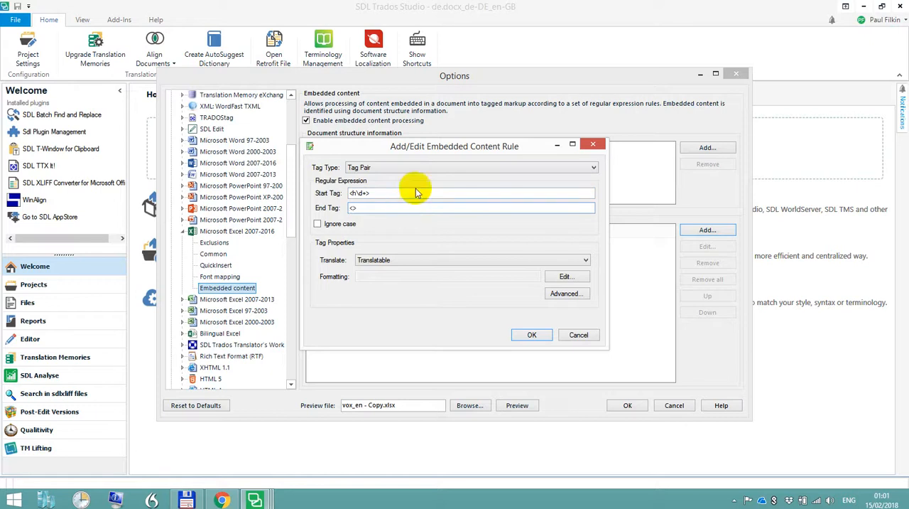
pyautogui.moveTo(423, 147); pyautogui.dragTo(602, 169)
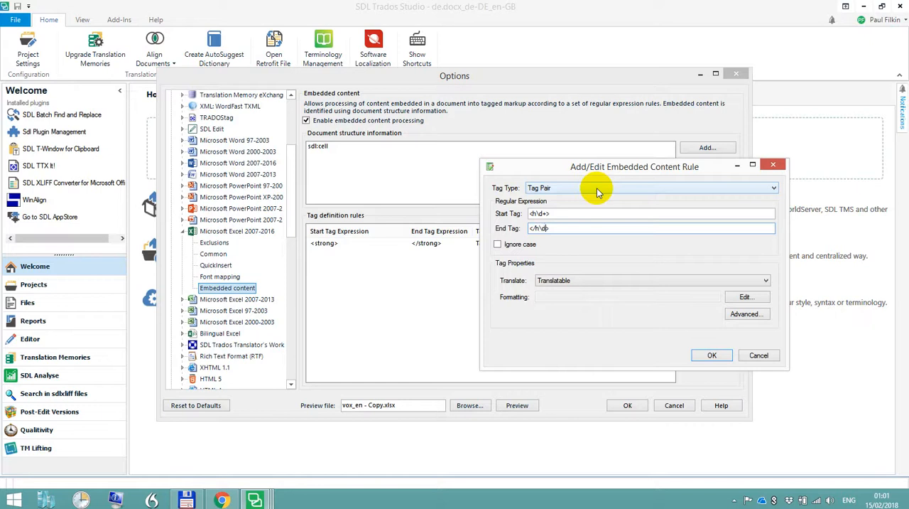
# Format the heading tag pair with font size 12 and blue text, and save the rule
pyautogui.click(731, 298)
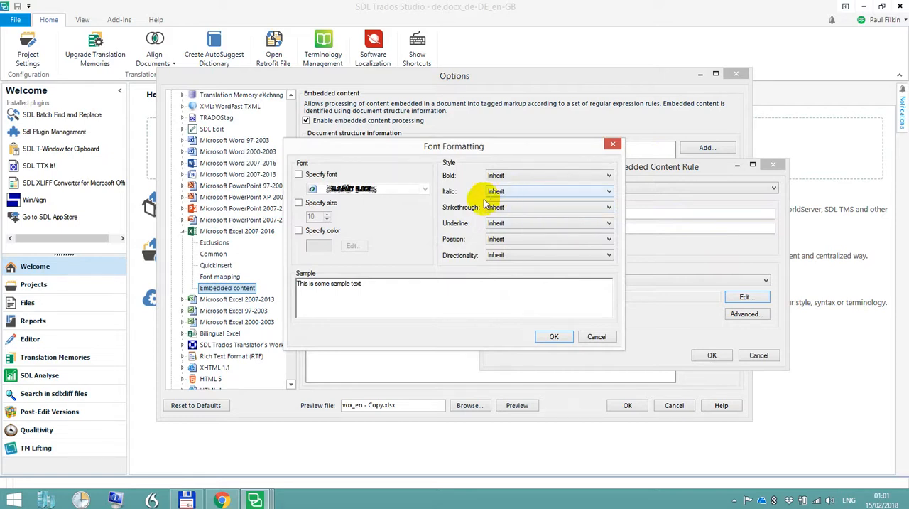
pyautogui.click(298, 202)
pyautogui.click(328, 214)
pyautogui.click(328, 214)
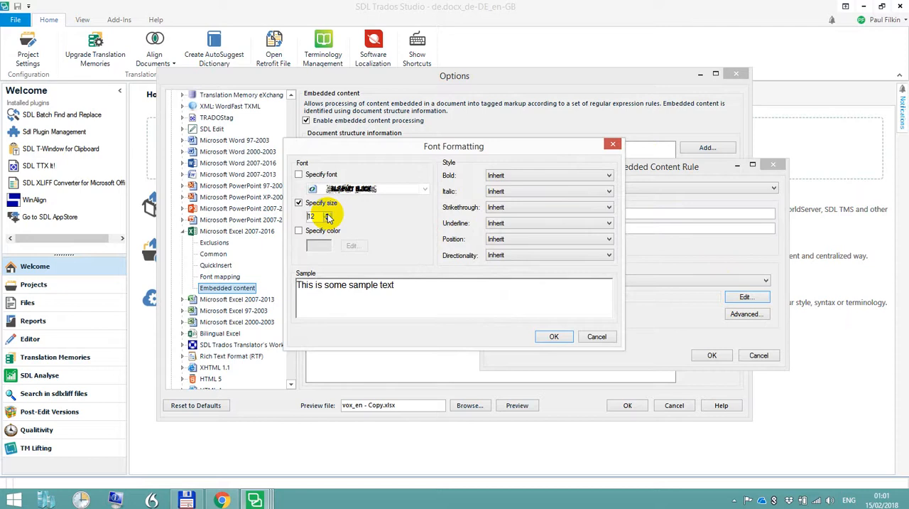
pyautogui.click(299, 231)
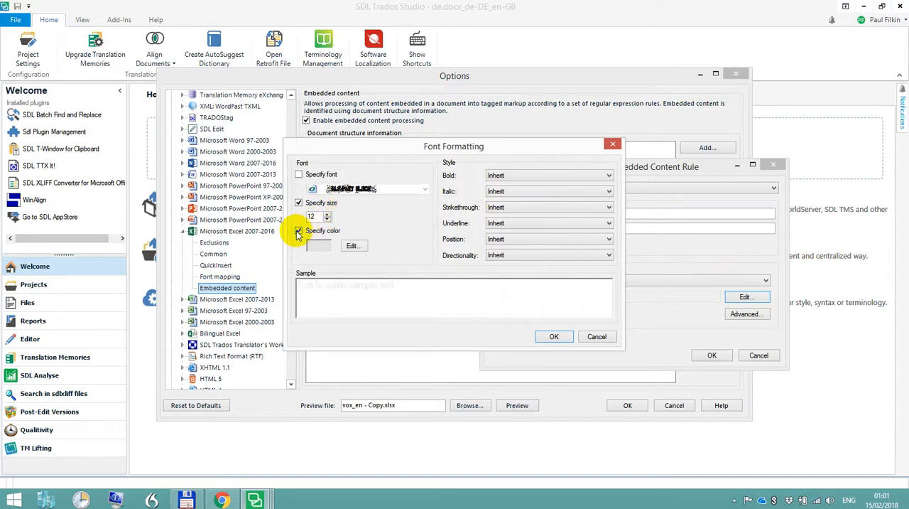
pyautogui.click(352, 246)
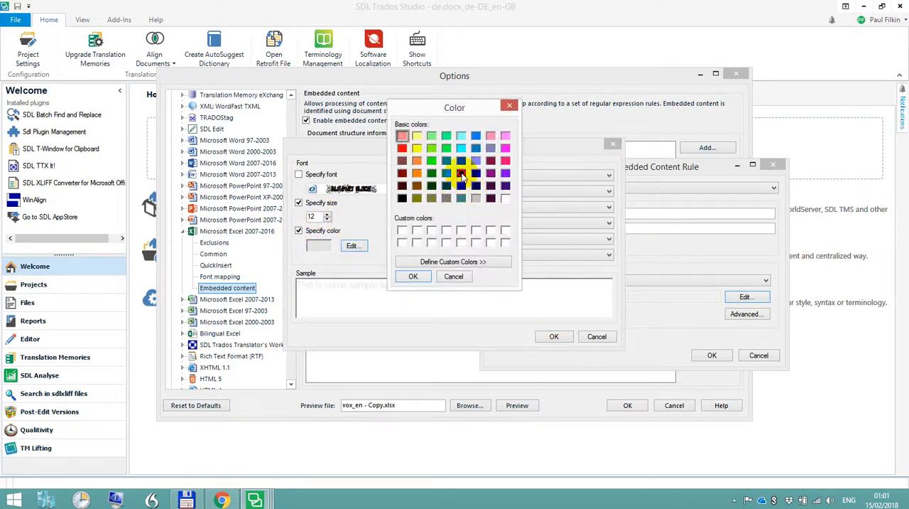
pyautogui.click(461, 172)
pyautogui.click(415, 277)
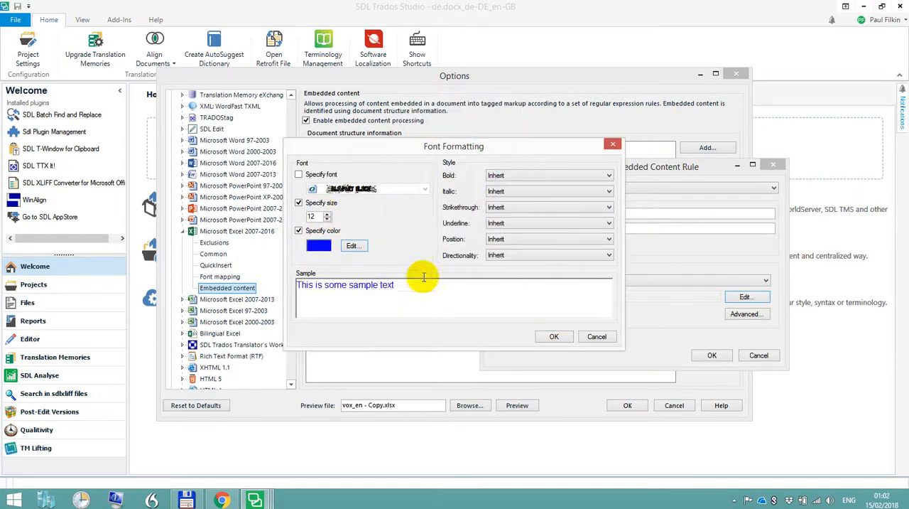
pyautogui.click(552, 337)
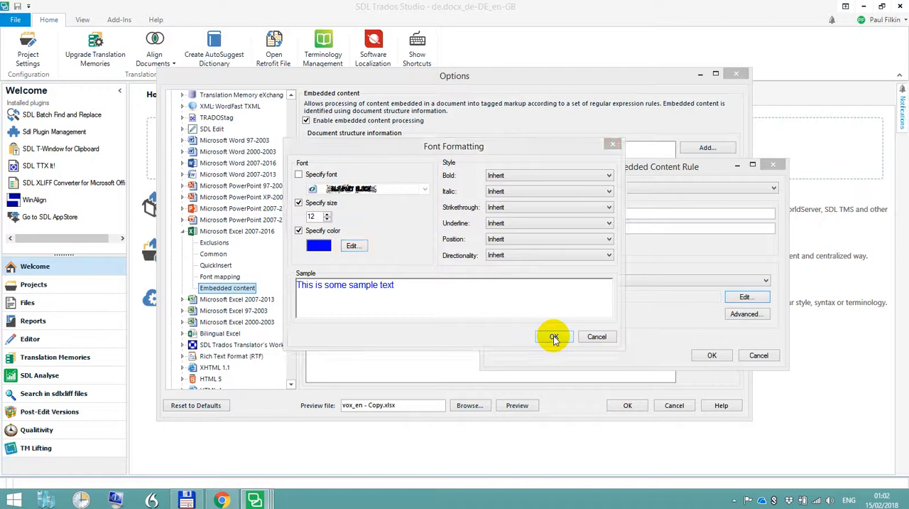
pyautogui.click(710, 355)
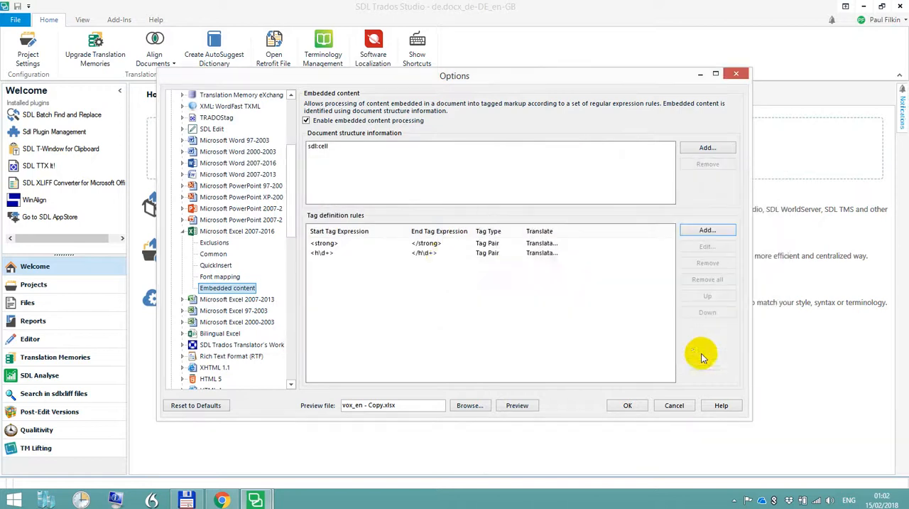
# Preview vox_en - Copy.xlsx and examine how the strong and heading tag pairs are tagged and formatted
pyautogui.click(516, 405)
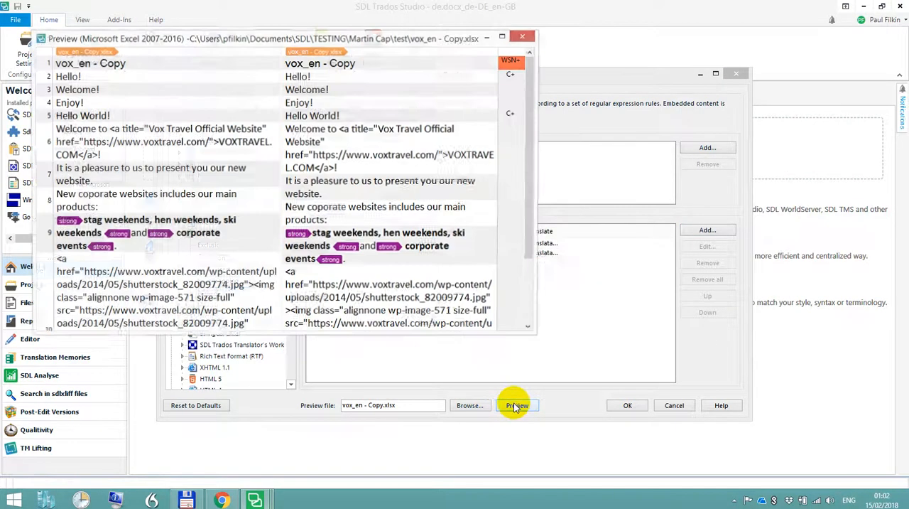
pyautogui.moveTo(530, 57); pyautogui.dragTo(530, 77)
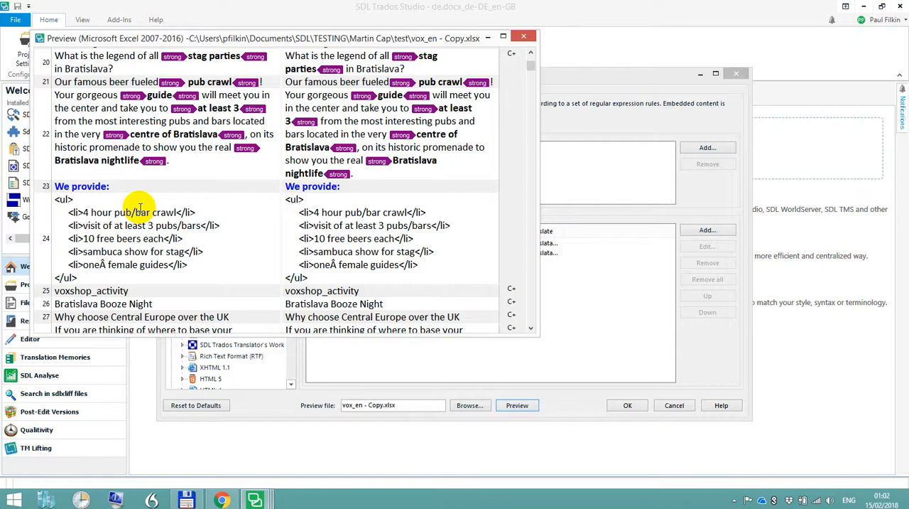
pyautogui.scroll(-5, 140, 206)
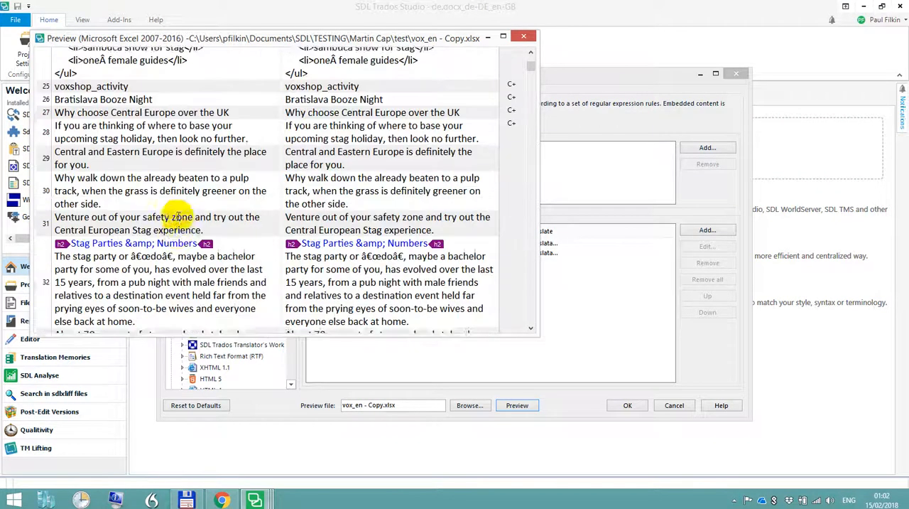
pyautogui.scroll(-1, 179, 212)
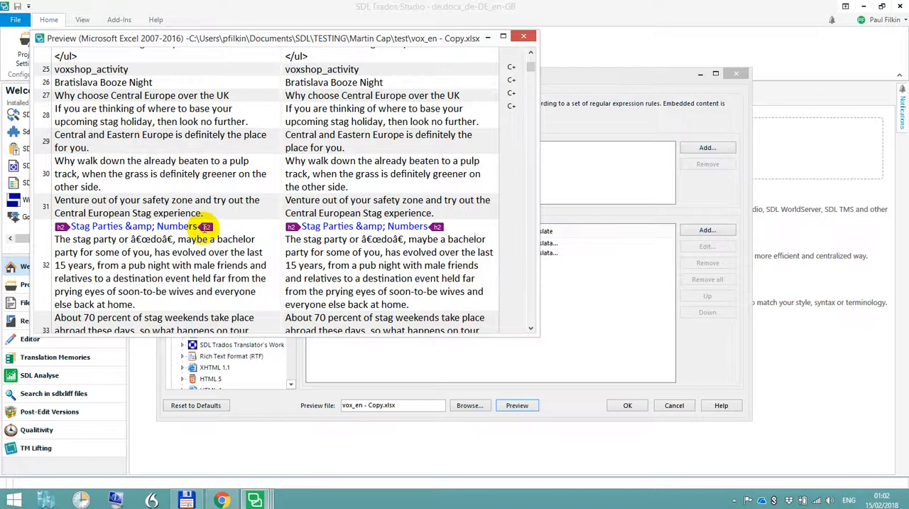
pyautogui.scroll(-4, 196, 226)
pyautogui.scroll(-15, 204, 226)
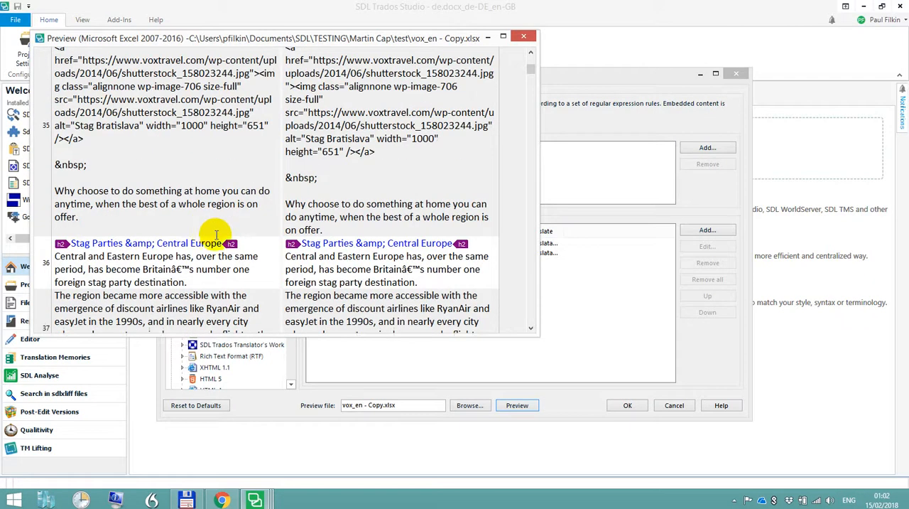
pyautogui.moveTo(532, 66); pyautogui.dragTo(530, 60)
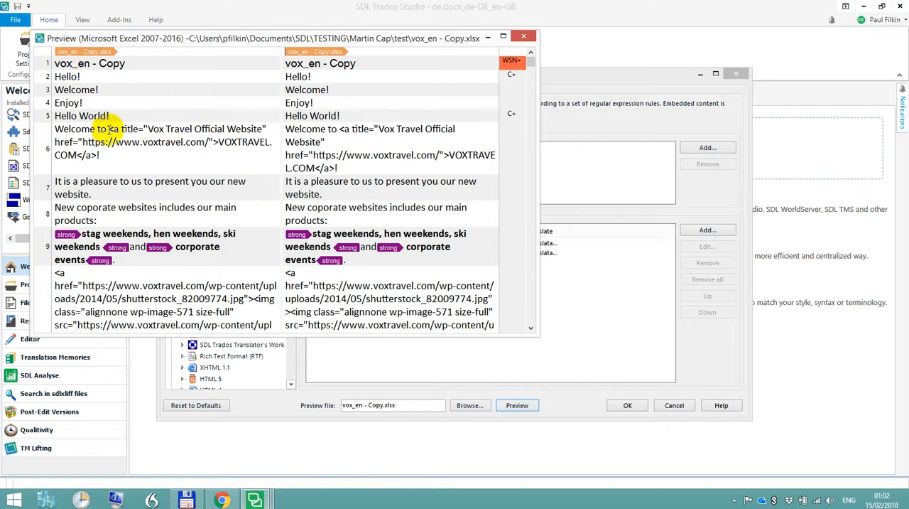
# Examine the translatable title text and surrounding link markup of the <a title=...> element in segment 6, and close the preview
pyautogui.moveTo(109, 129); pyautogui.dragTo(98, 155)
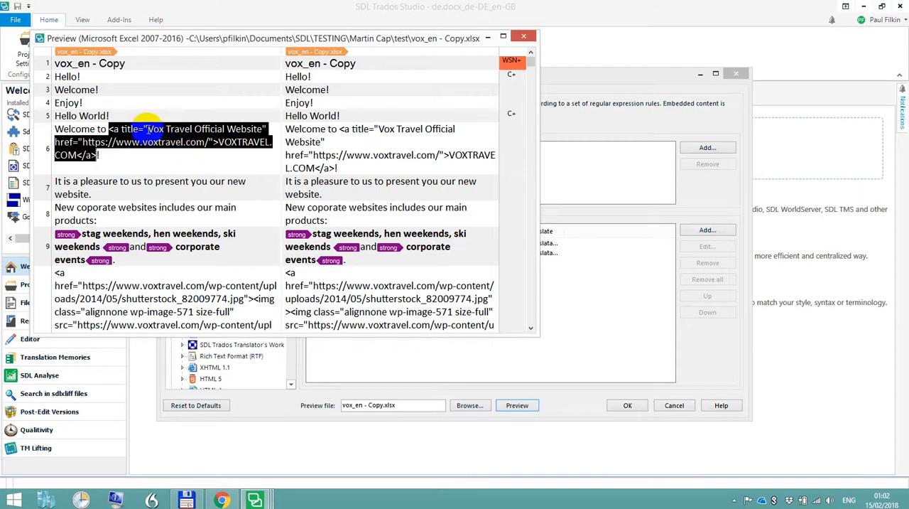
pyautogui.moveTo(146, 129); pyautogui.dragTo(260, 129)
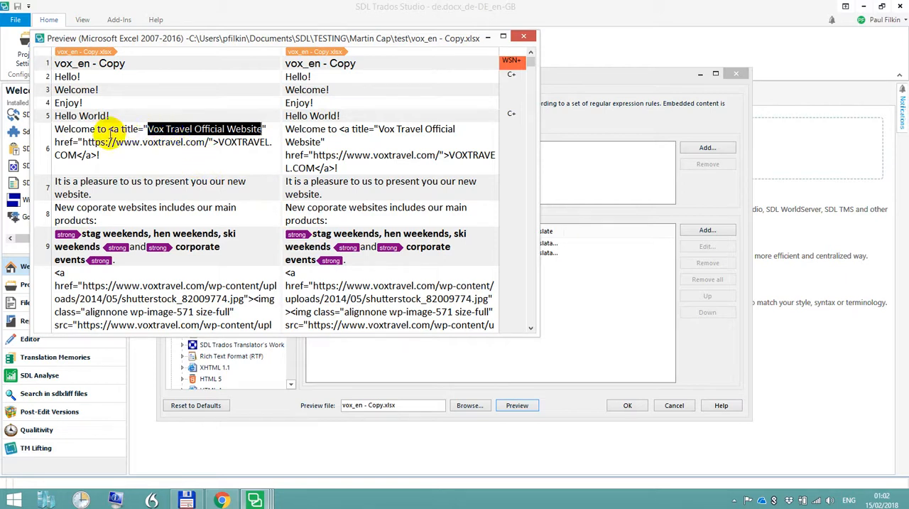
pyautogui.moveTo(110, 129); pyautogui.dragTo(142, 128)
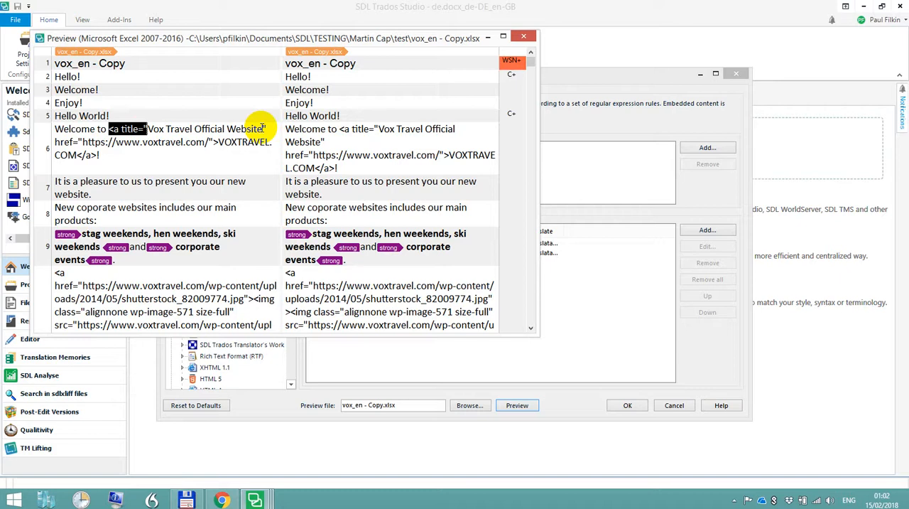
pyautogui.moveTo(265, 129); pyautogui.dragTo(221, 144)
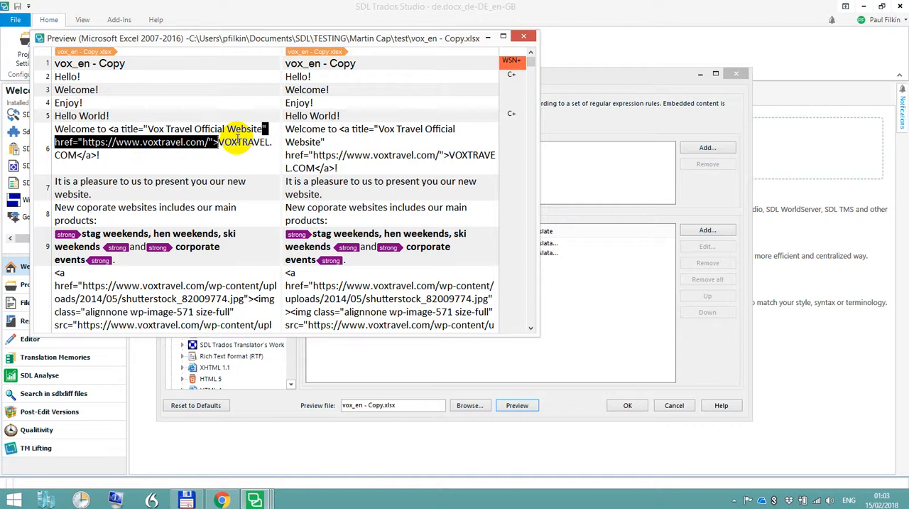
pyautogui.click(528, 38)
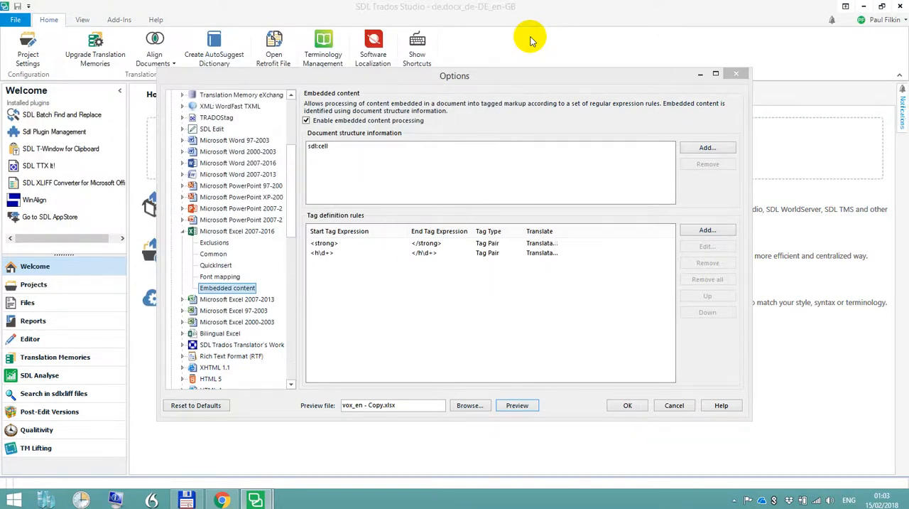
# Reset the Excel 2007-2016 embedded content settings to defaults and check the result in a preview of vox_en - Copy.xlsx
pyautogui.click(199, 407)
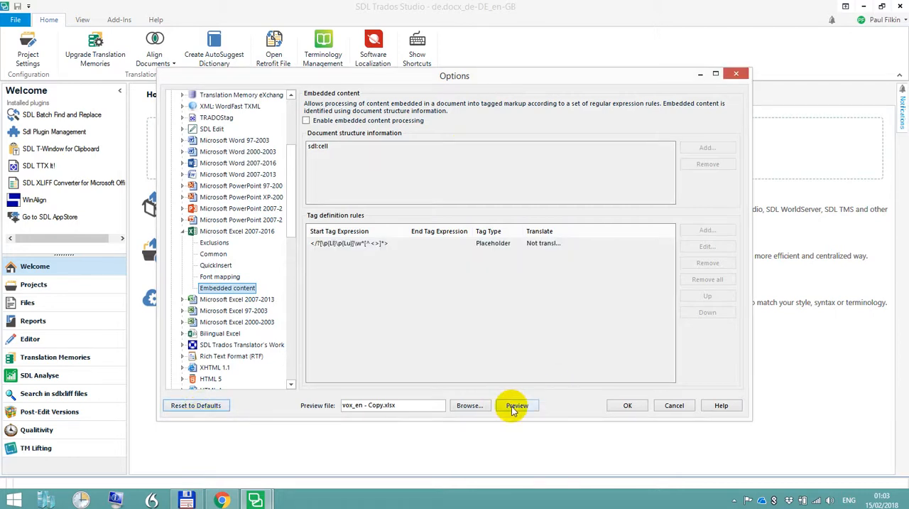
pyautogui.click(513, 407)
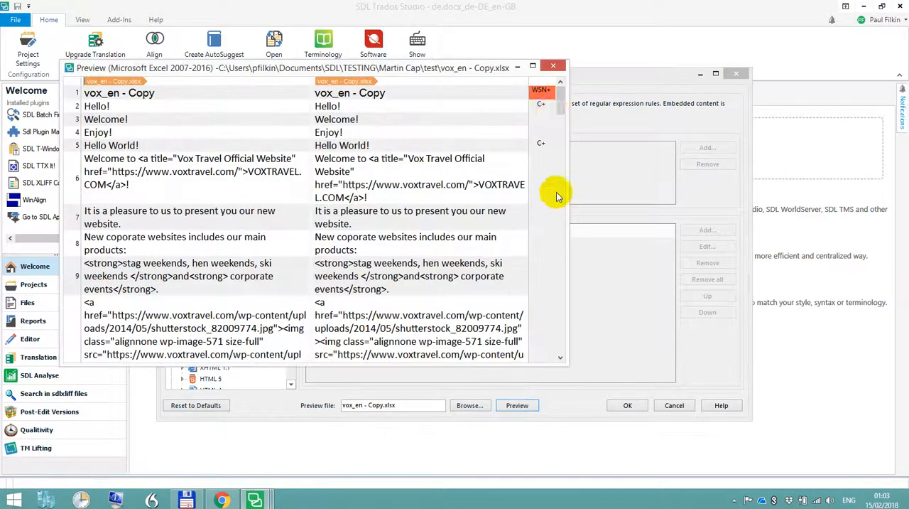
pyautogui.click(554, 66)
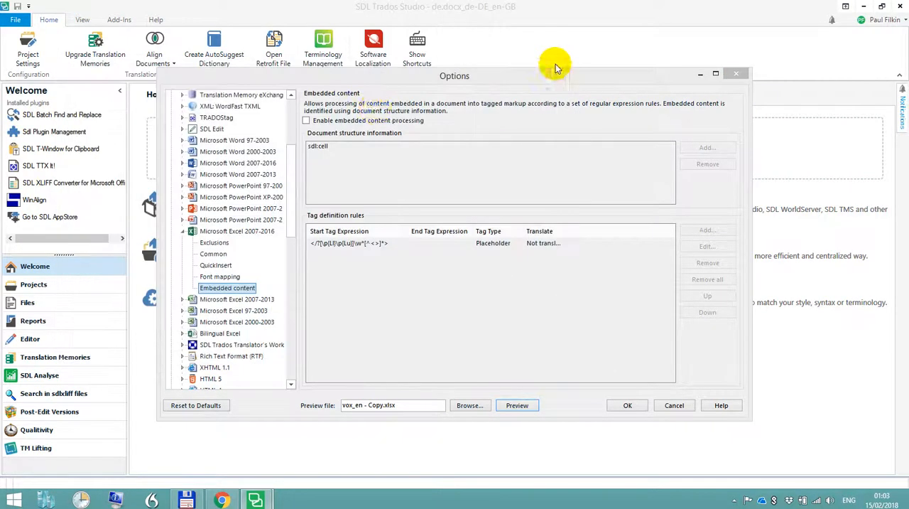
# Enable embedded content processing with the default placeholder rule, check it in the file preview, and save the options
pyautogui.click(306, 120)
pyautogui.click(508, 407)
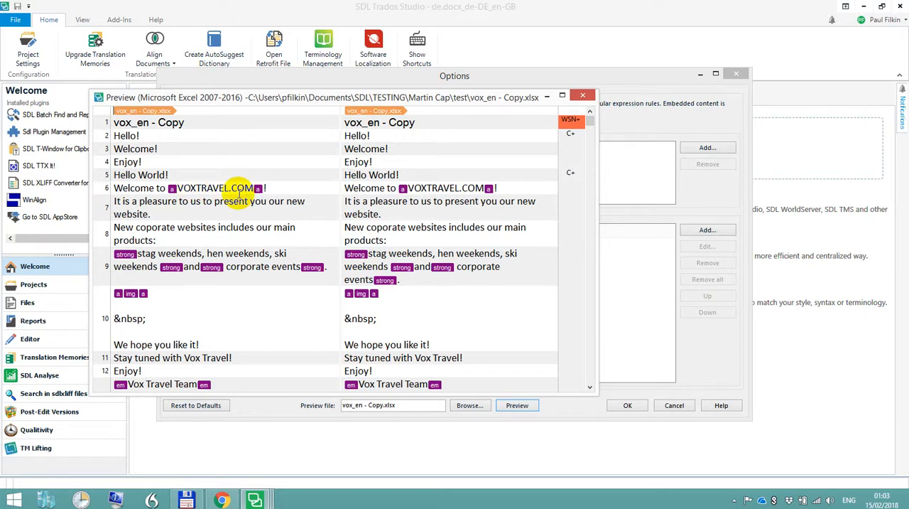
pyautogui.click(585, 96)
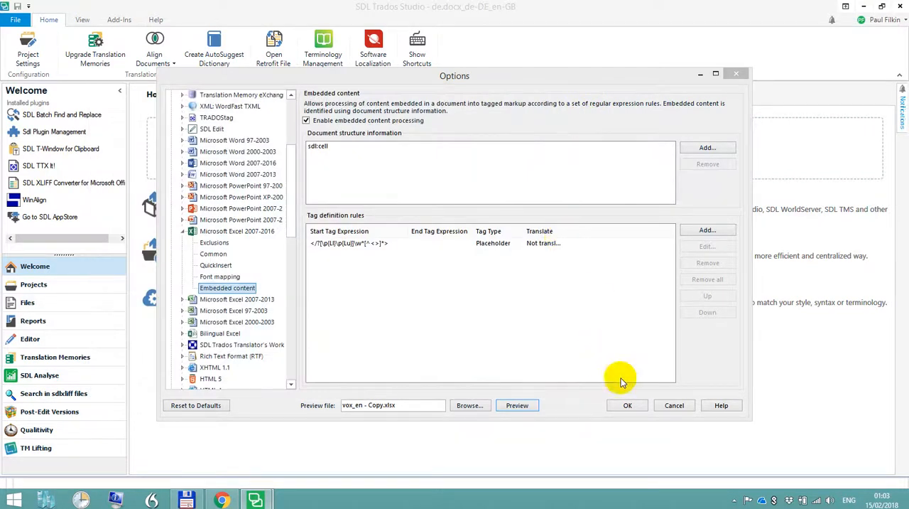
pyautogui.click(629, 404)
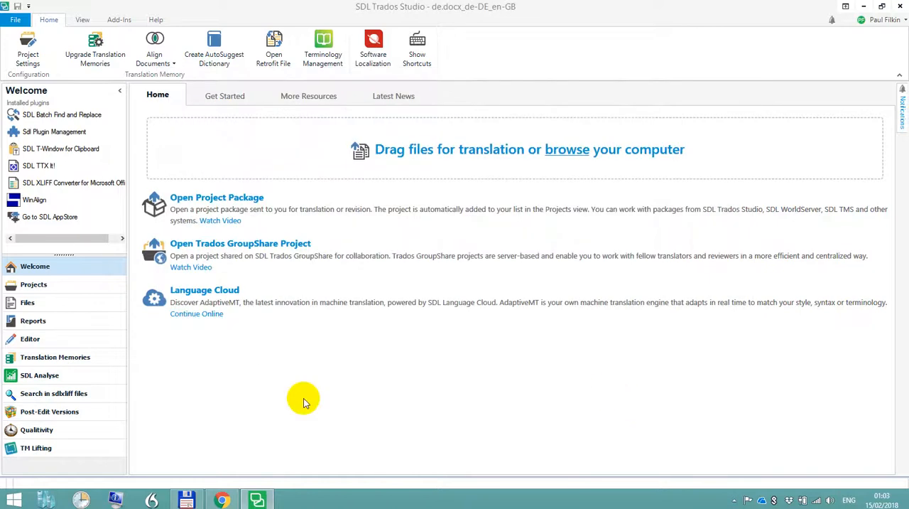
# Switch to Total Commander, open vox_en - Copy.csv from the test folder for editing, and look through its HTML content
pyautogui.click(189, 500)
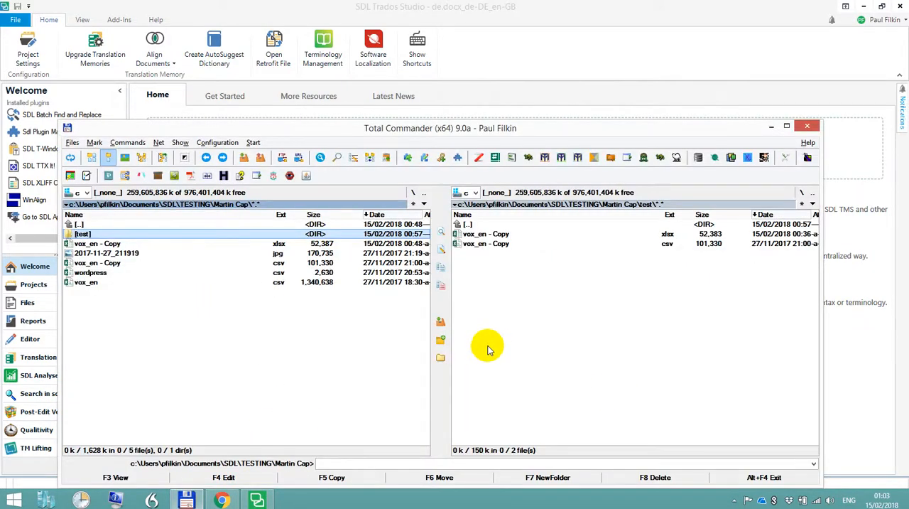
pyautogui.click(495, 245)
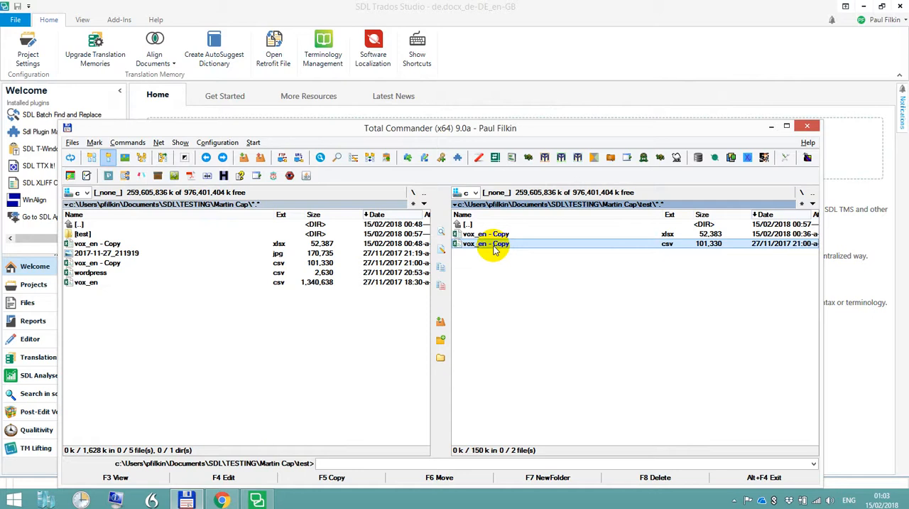
pyautogui.press('F4')
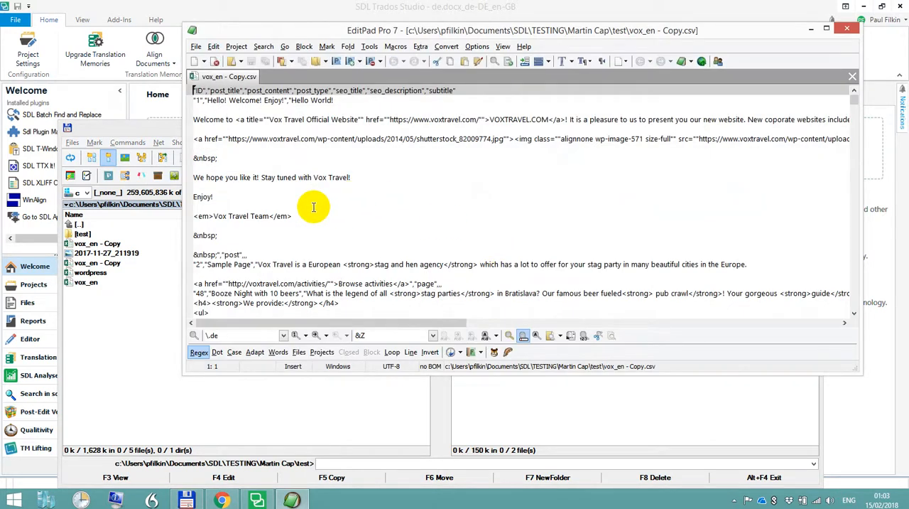
pyautogui.scroll(-10, 335, 181)
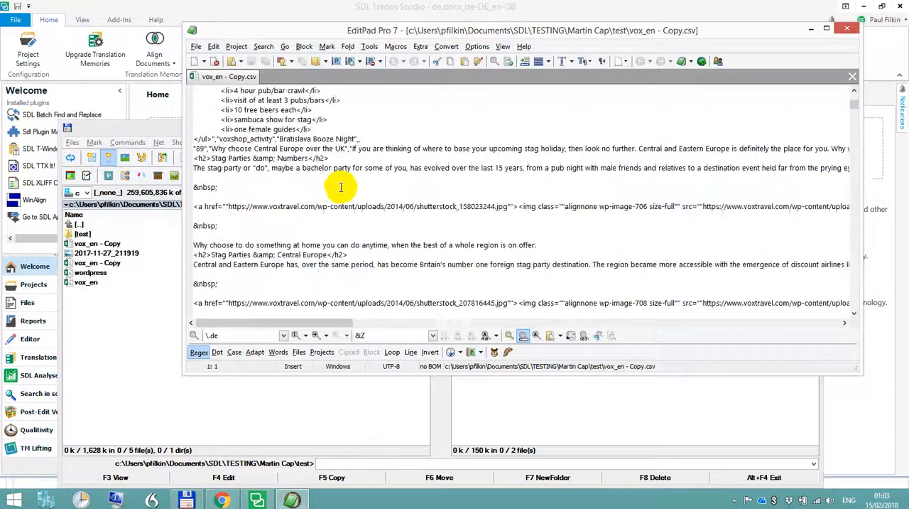
pyautogui.scroll(10, 343, 192)
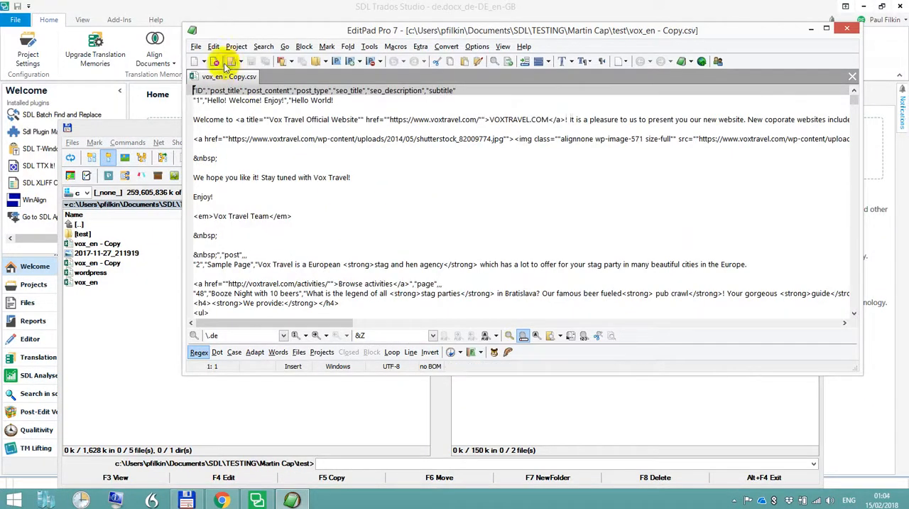
# Create a new text file in EditPad Pro and save it as mc.xml in the same test folder as the CSV
pyautogui.click(198, 63)
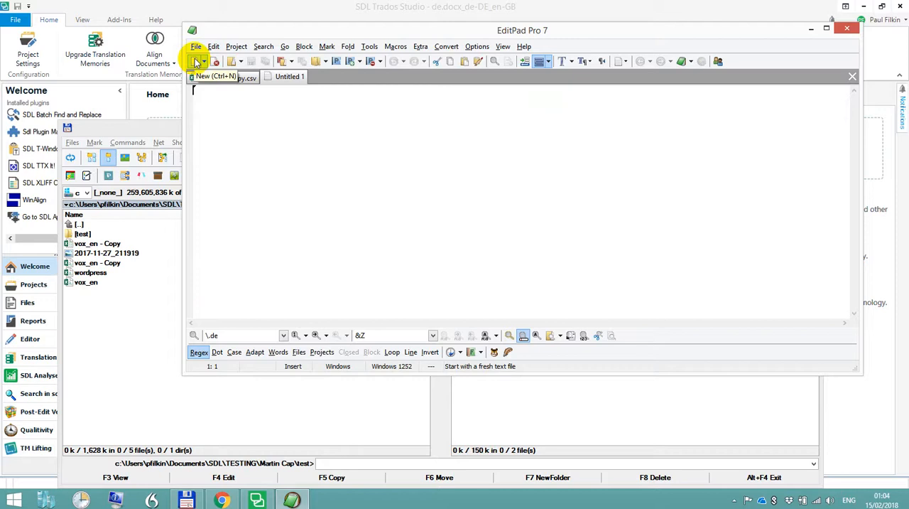
pyautogui.click(195, 46)
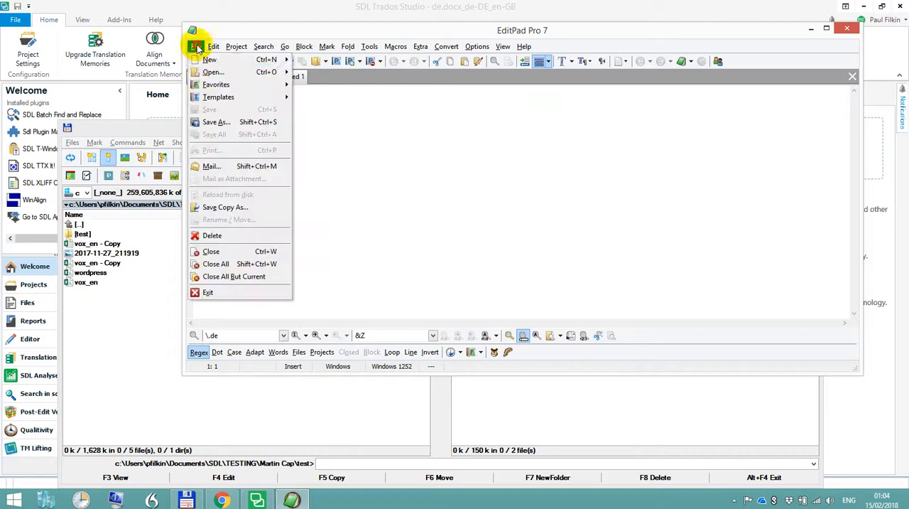
pyautogui.click(226, 121)
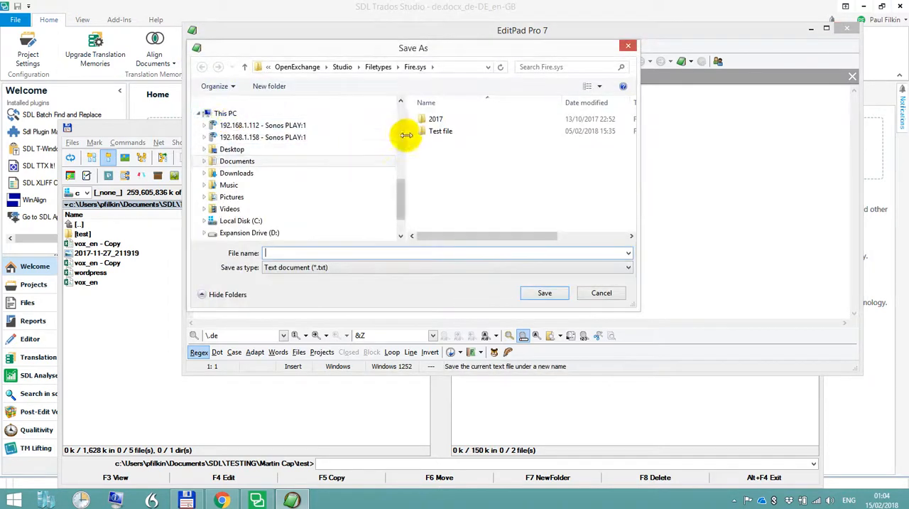
pyautogui.click(187, 499)
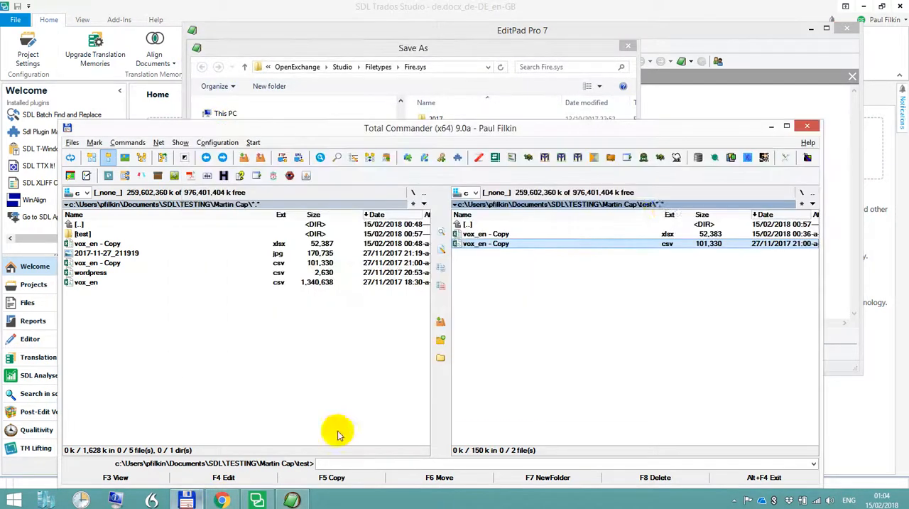
pyautogui.click(675, 204)
pyautogui.press('Escape')
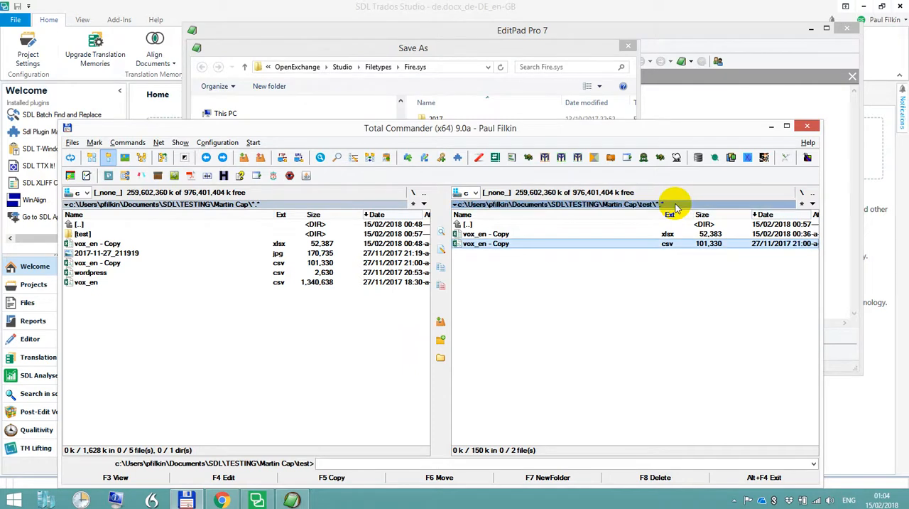
pyautogui.hotkey('alt', 'Tab')
pyautogui.press('Return')
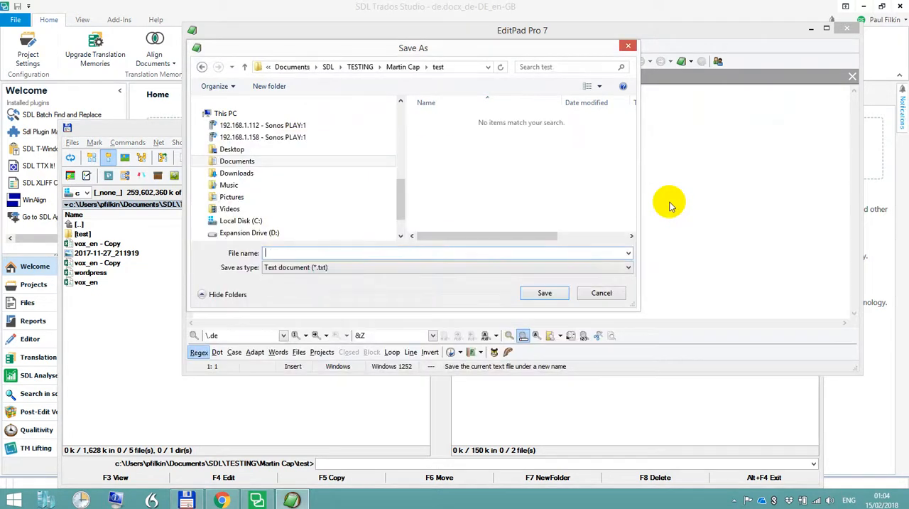
pyautogui.write('mc.xml')
pyautogui.press('Return')
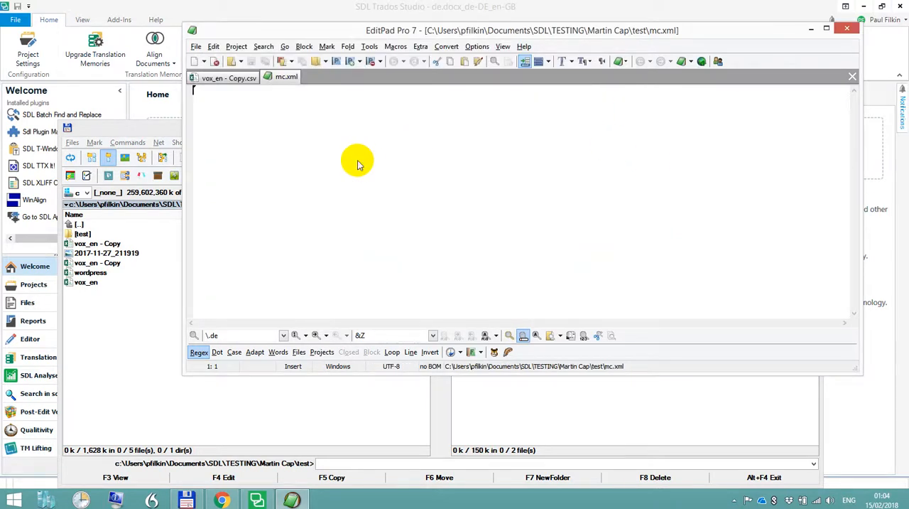
# Insert the AceText clip "XML with CDATA dump" into mc.xml and place the cursor inside the empty CDATA section
pyautogui.press('super+z')
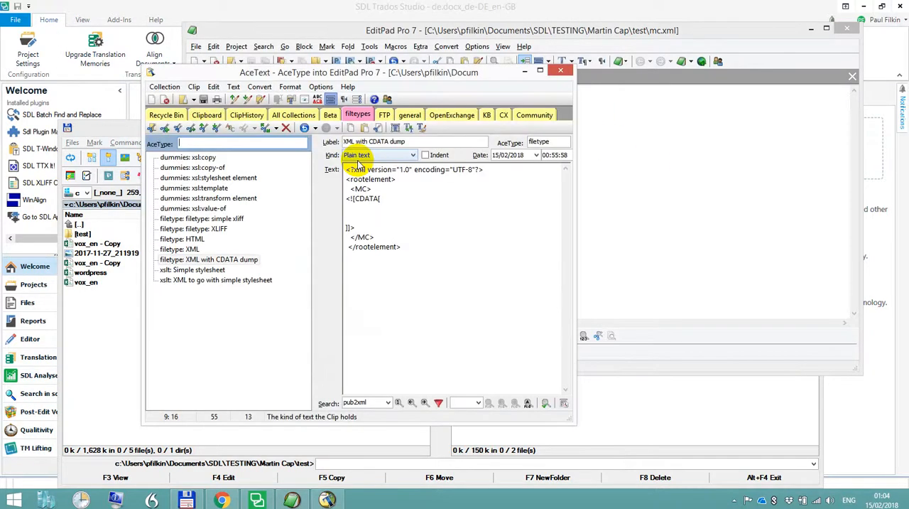
pyautogui.doubleClick(208, 260)
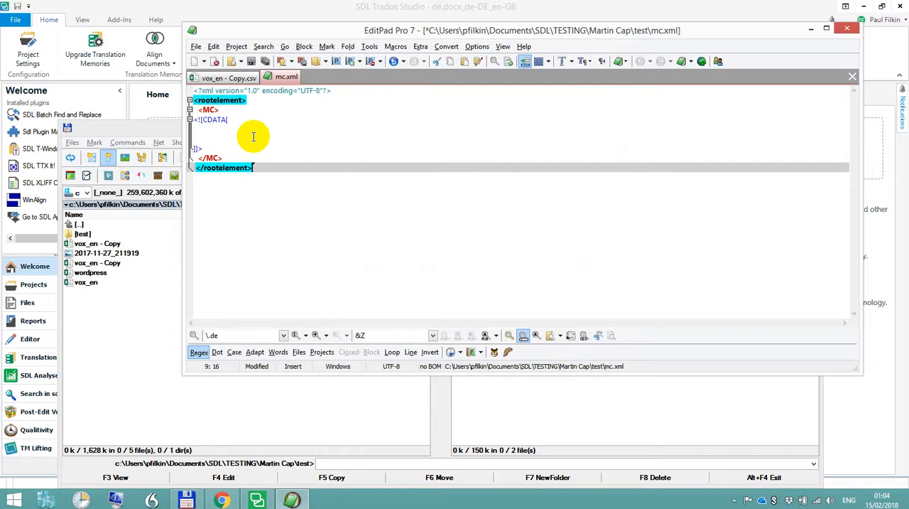
pyautogui.moveTo(206, 148); pyautogui.dragTo(198, 120)
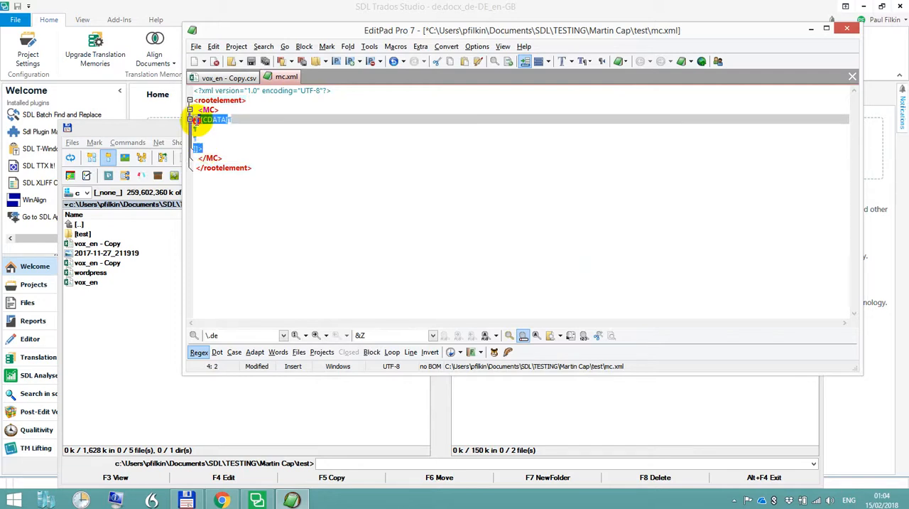
pyautogui.click(207, 130)
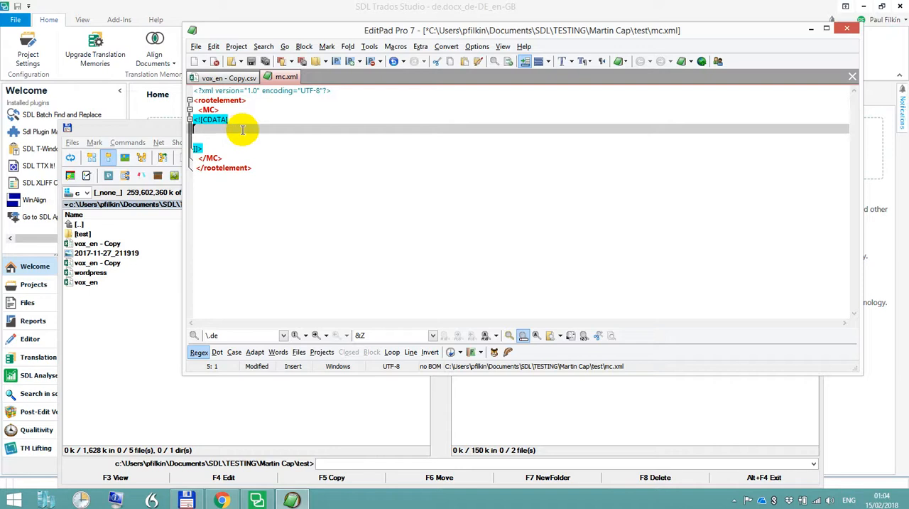
# Copy the entire content of vox_en - Copy.csv into the CDATA section of mc.xml and save mc.xml
pyautogui.click(229, 77)
pyautogui.click(244, 111)
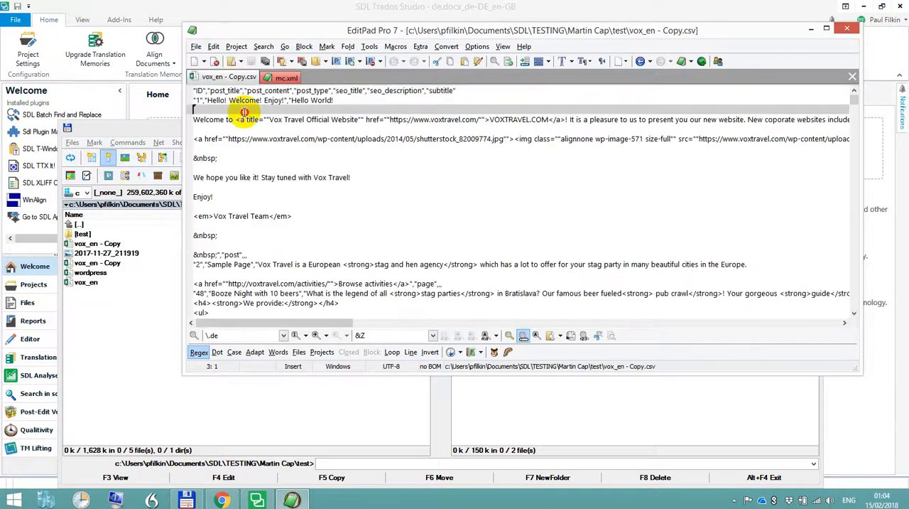
pyautogui.hotkey('ctrl', 'a')
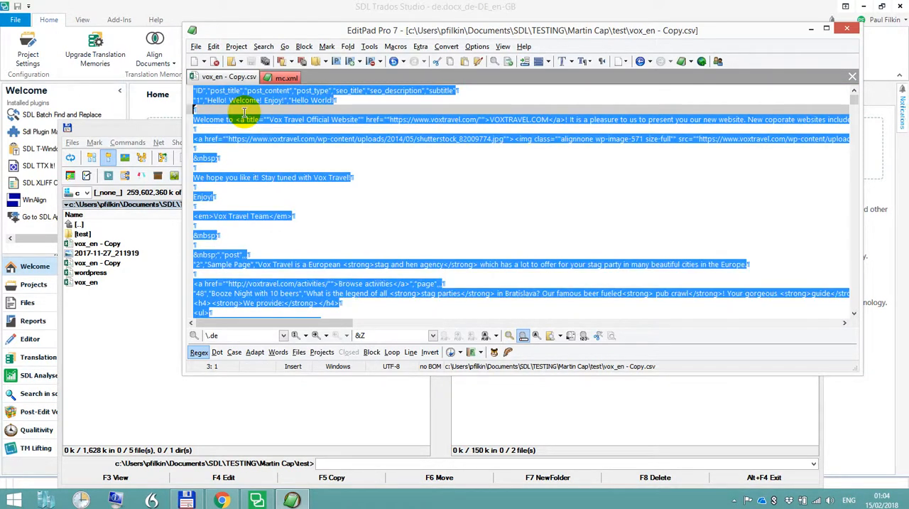
pyautogui.hotkey('alt', 'Tab')
pyautogui.hotkey('alt', 'Tab')
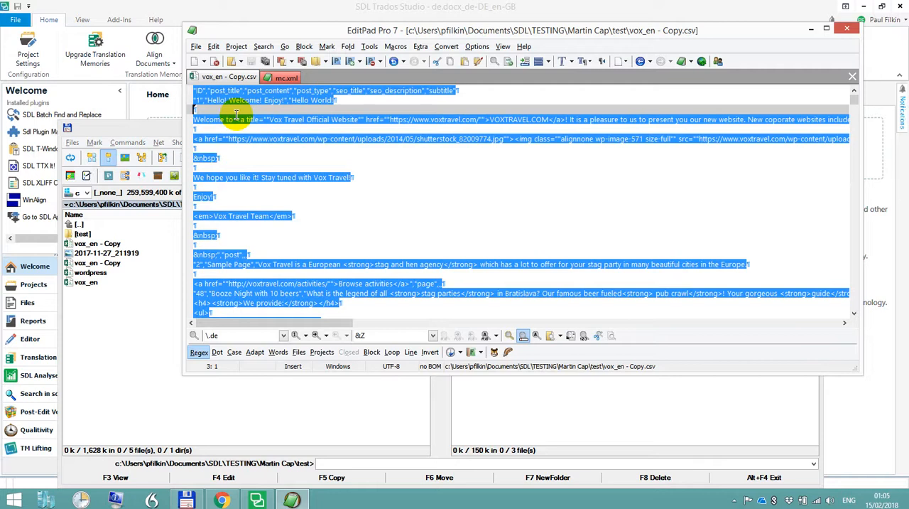
pyautogui.click(283, 77)
pyautogui.hotkey('ctrl', 'v')
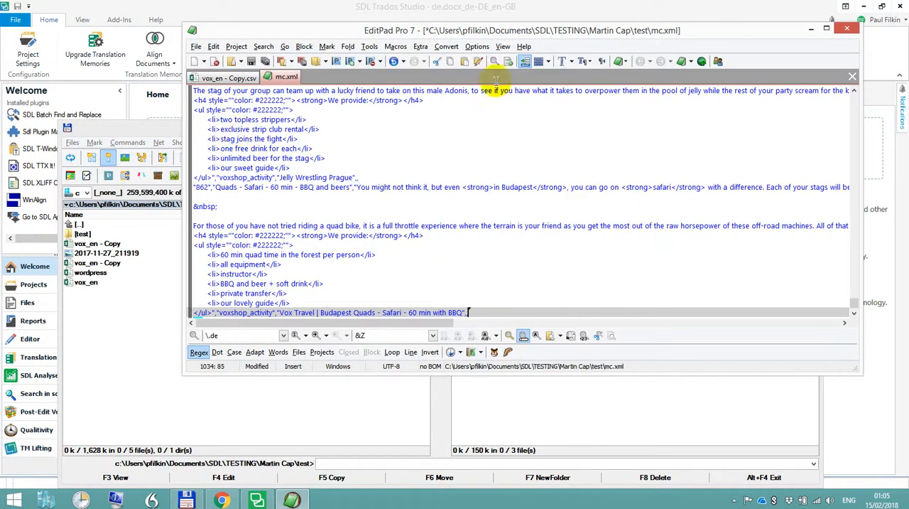
pyautogui.scroll(-1, 514, 164)
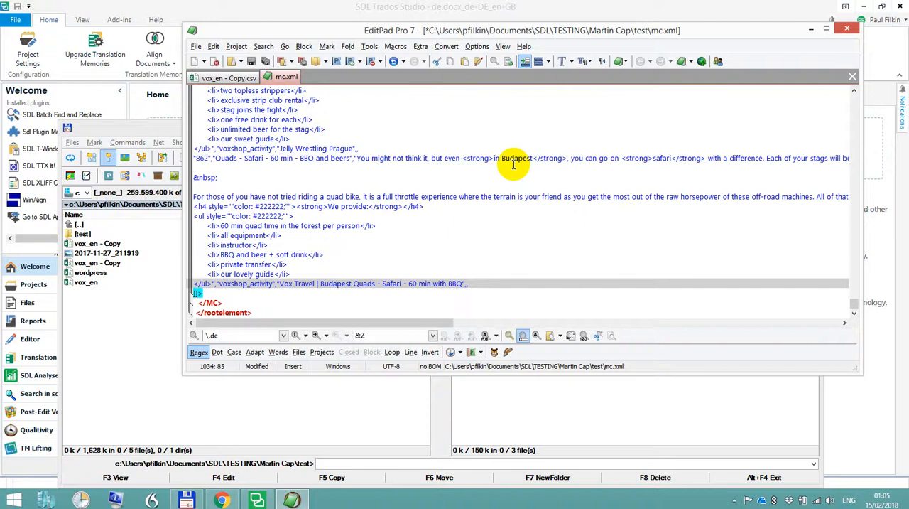
pyautogui.hotkey('ctrl', 'Home')
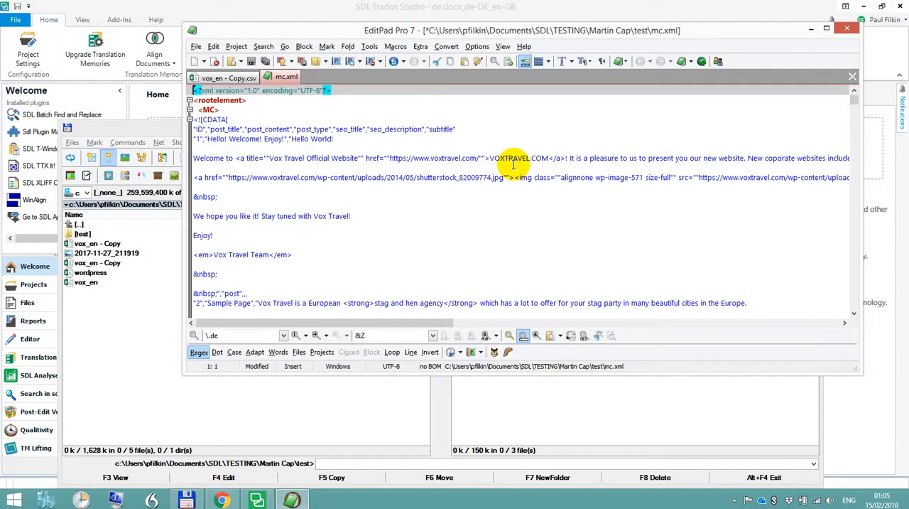
pyautogui.hotkey('ctrl', 's')
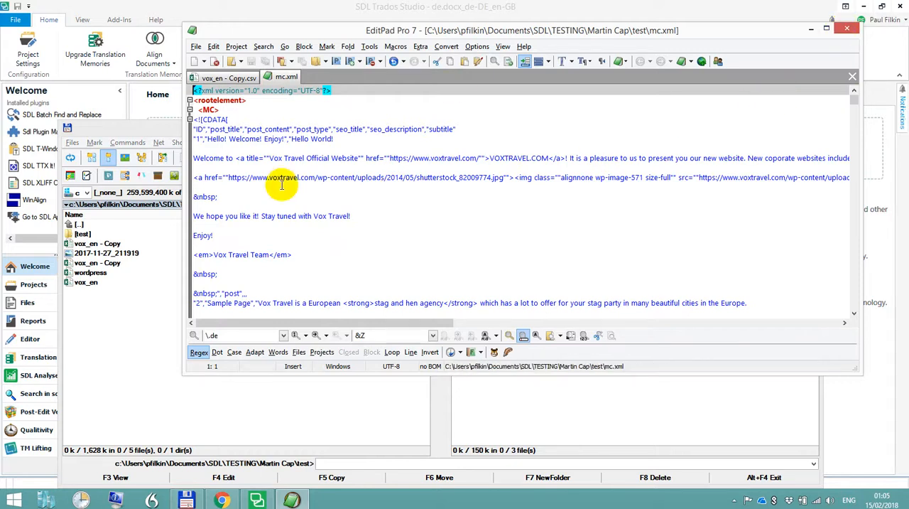
# Switch to SDL Trados Studio and start creating a new file type of the type XML (Embedded Content) in the options
pyautogui.click(324, 8)
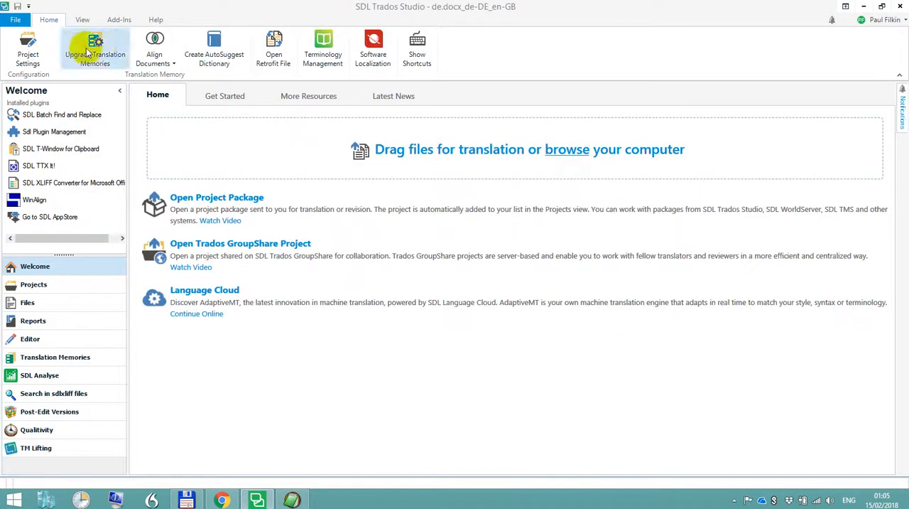
pyautogui.click(14, 20)
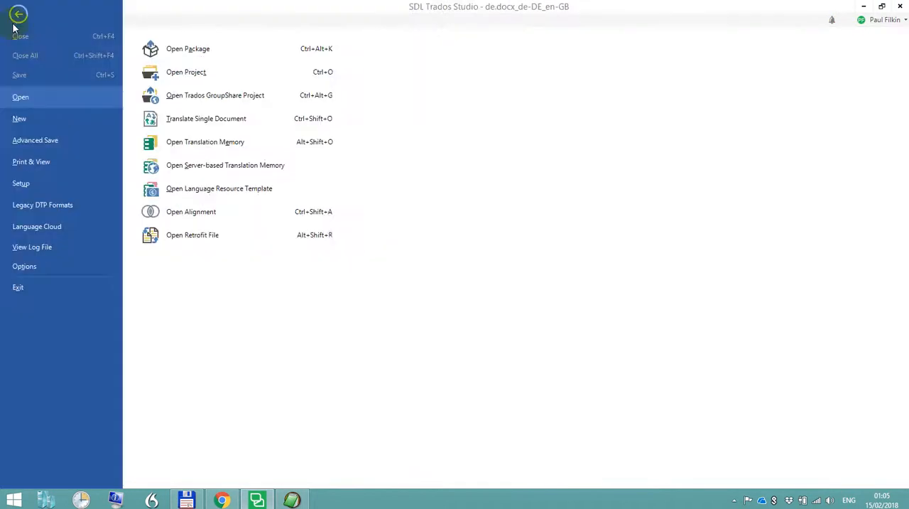
pyautogui.click(53, 268)
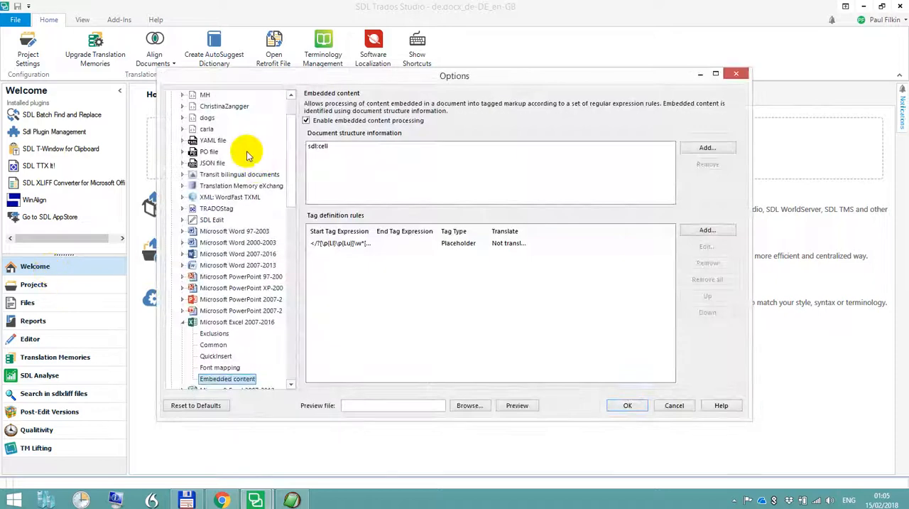
pyautogui.scroll(2, 220, 144)
pyautogui.click(192, 118)
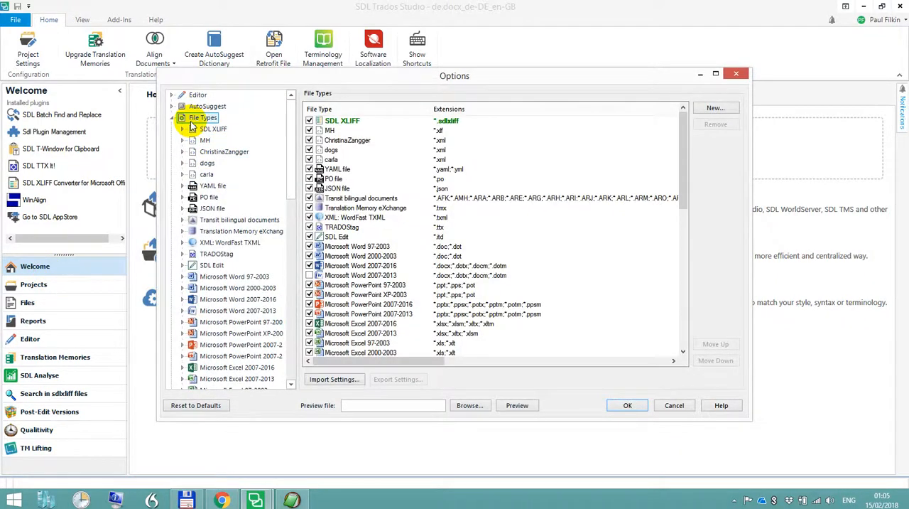
pyautogui.click(714, 107)
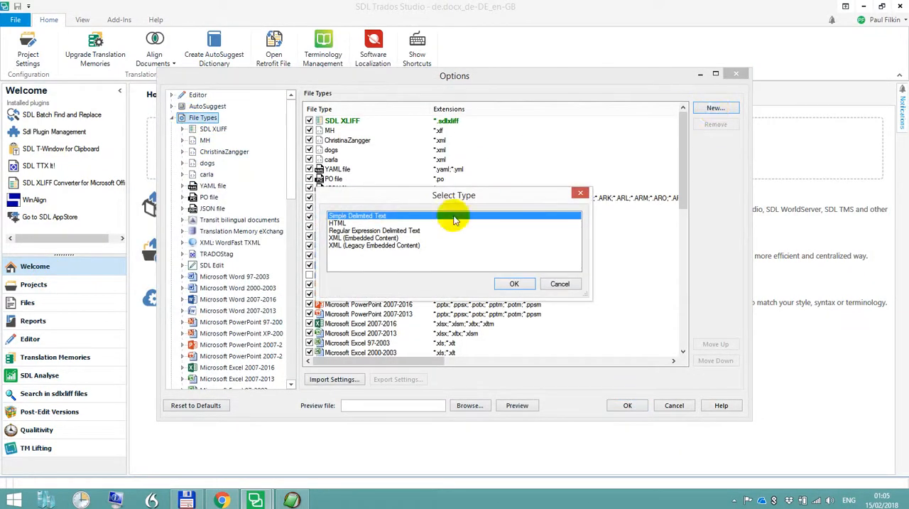
pyautogui.click(359, 239)
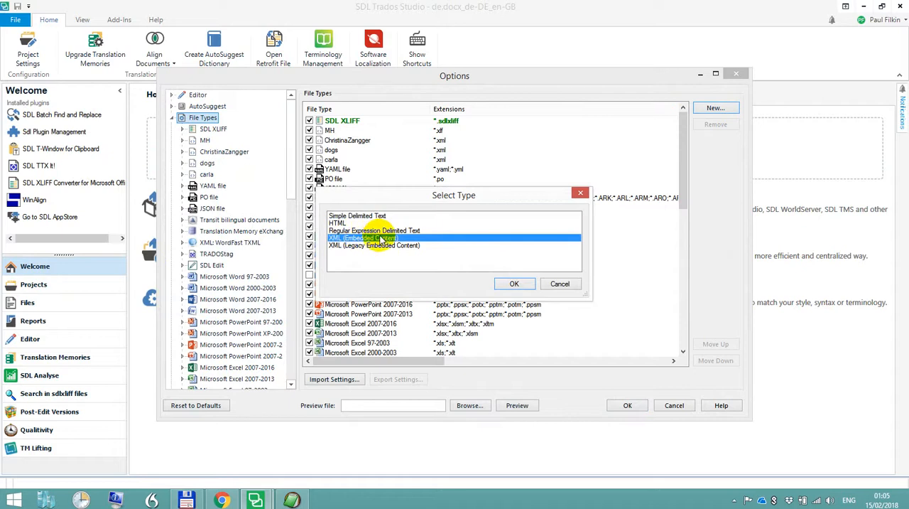
pyautogui.click(514, 284)
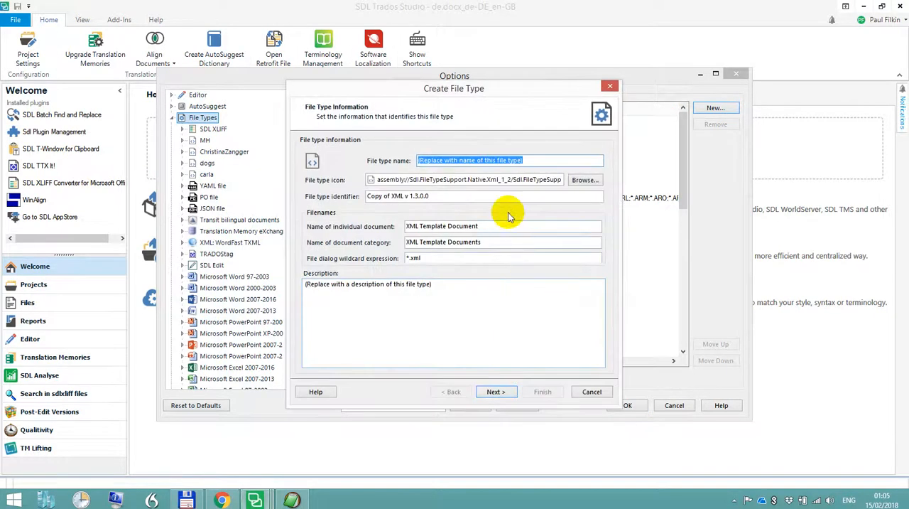
# Set both the file type name and the file type identifier to mc and continue to the settings import
pyautogui.write('mc')
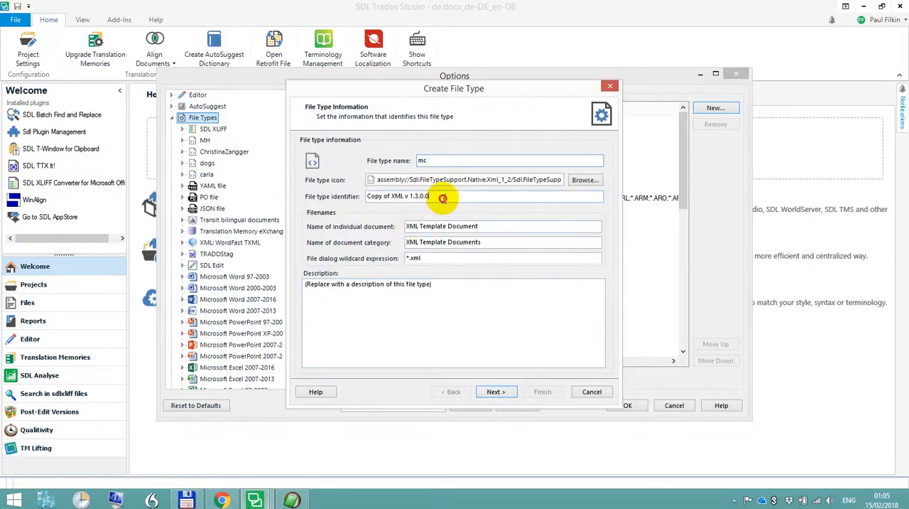
pyautogui.moveTo(445, 199); pyautogui.dragTo(284, 213)
pyautogui.write('mc')
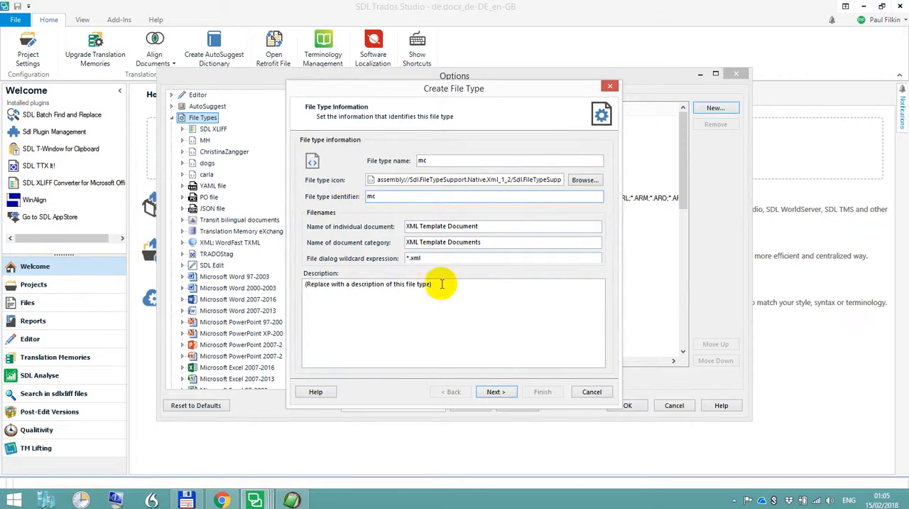
pyautogui.click(497, 391)
# Define the new file type's settings based on mc.xml from the test folder and continue to the parser rules
pyautogui.click(392, 190)
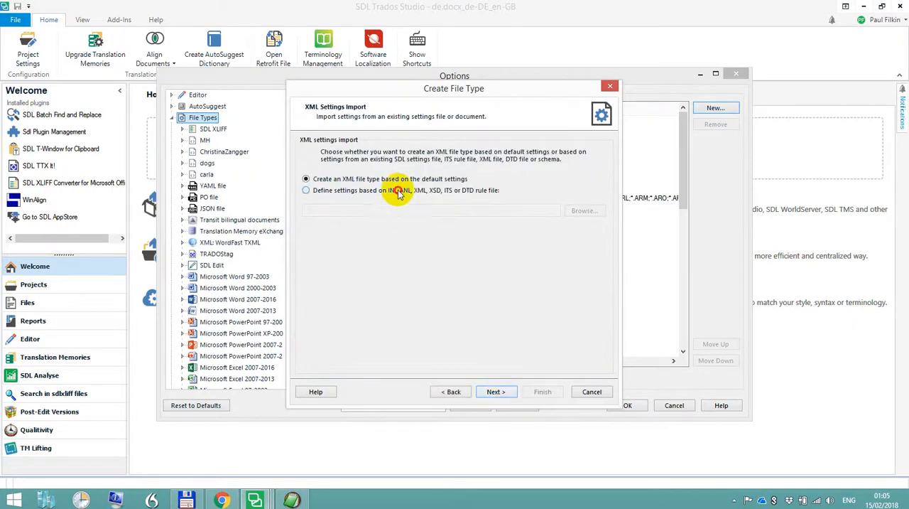
pyautogui.click(578, 210)
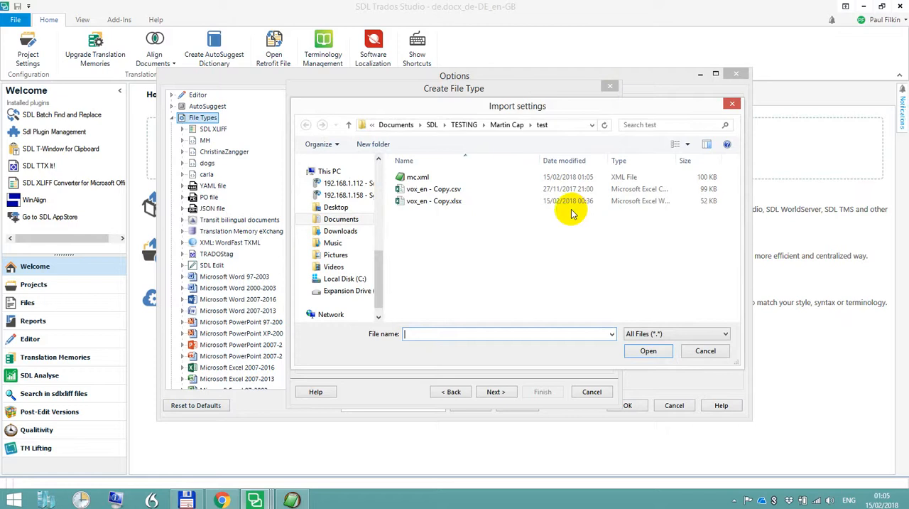
pyautogui.click(430, 177)
pyautogui.click(645, 352)
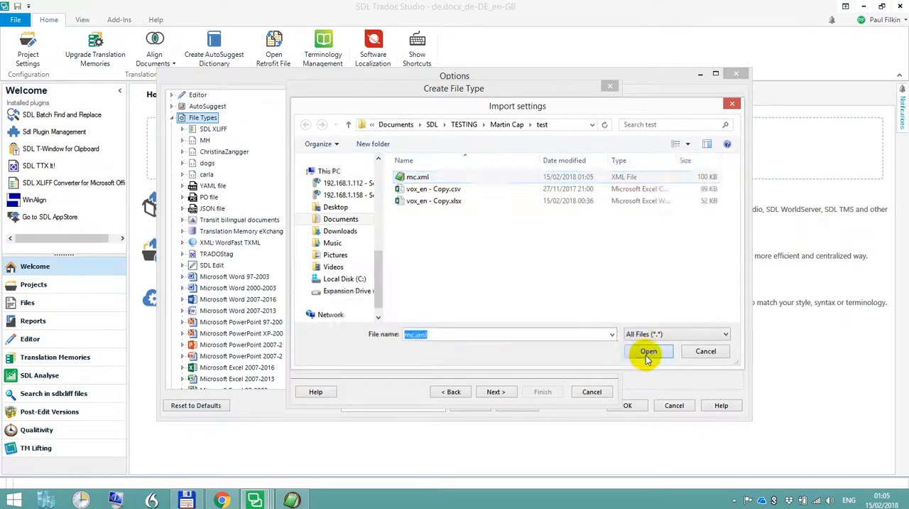
pyautogui.click(497, 391)
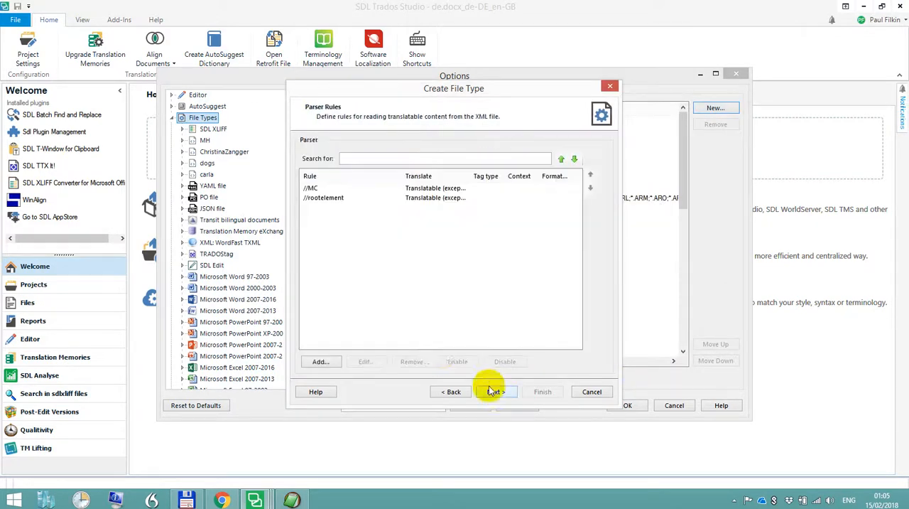
# Remove the //rootelement parser rule
pyautogui.click(318, 198)
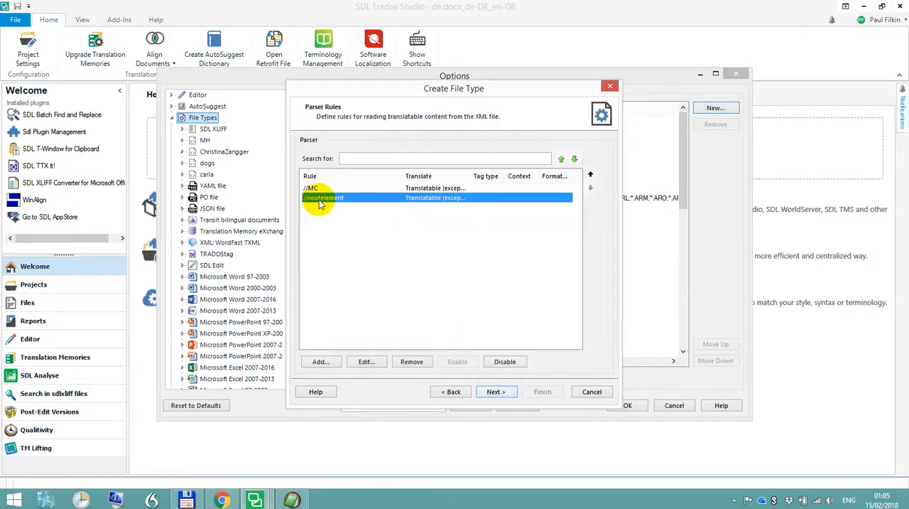
pyautogui.click(409, 361)
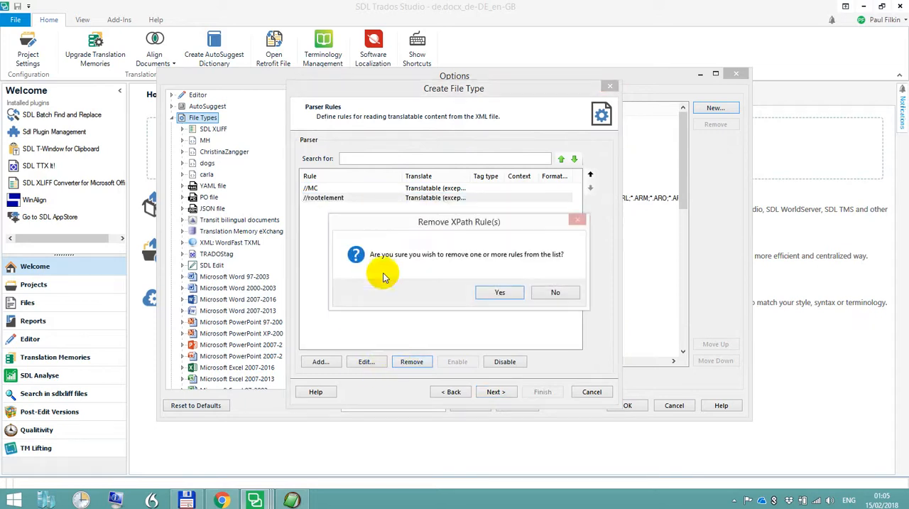
pyautogui.click(498, 292)
# Set the //MC element rule to Always translatable
pyautogui.click(420, 187)
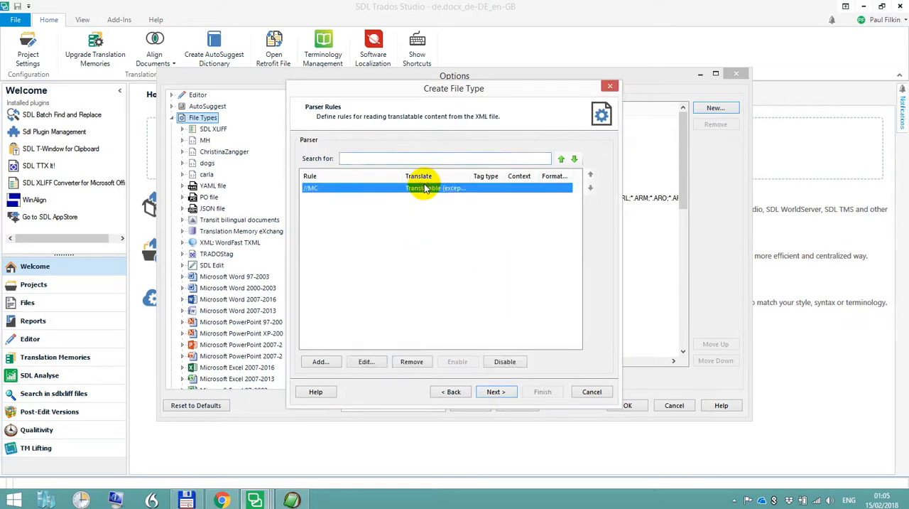
pyautogui.click(370, 361)
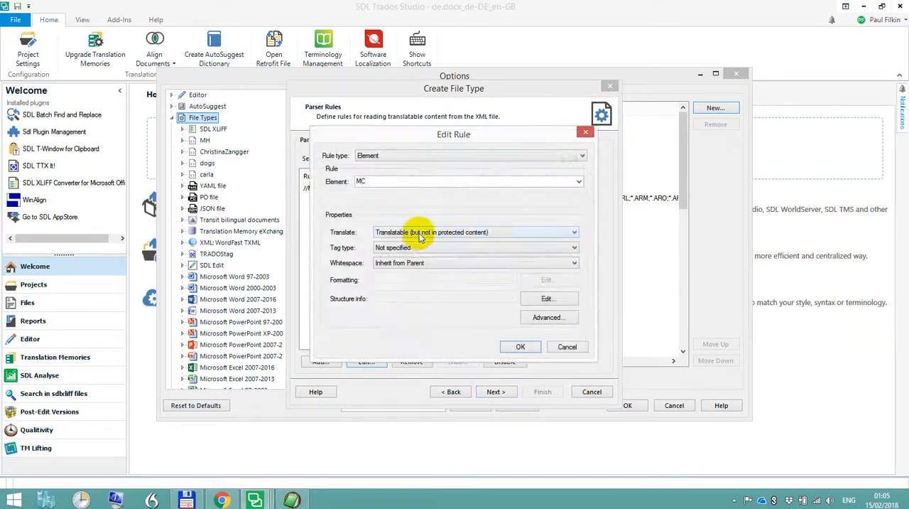
pyautogui.click(417, 233)
pyautogui.click(417, 243)
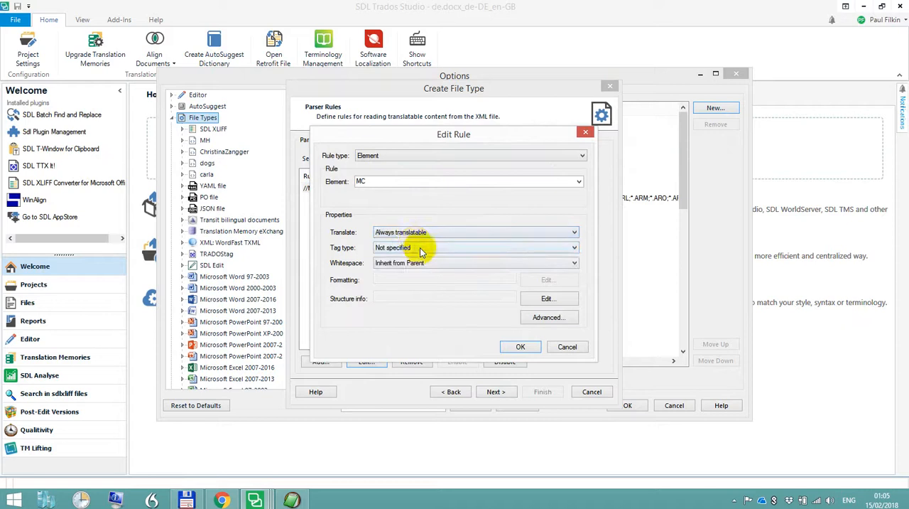
pyautogui.click(519, 346)
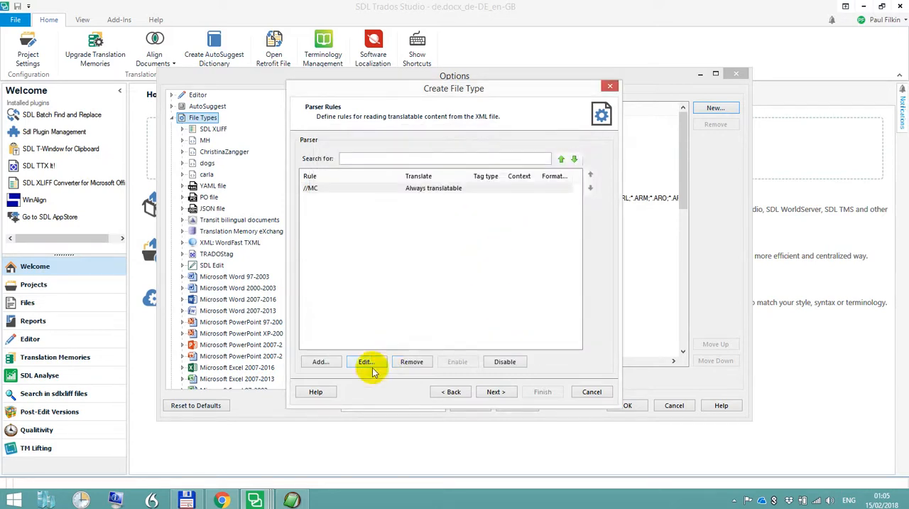
# Add an XPath parser rule //* that is set to Not translatable
pyautogui.click(321, 361)
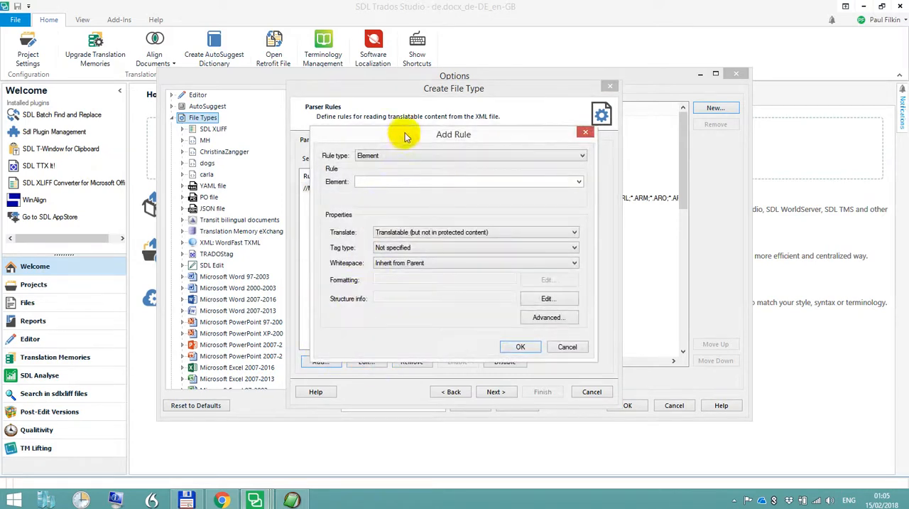
pyautogui.moveTo(406, 133); pyautogui.dragTo(429, 145)
pyautogui.click(426, 166)
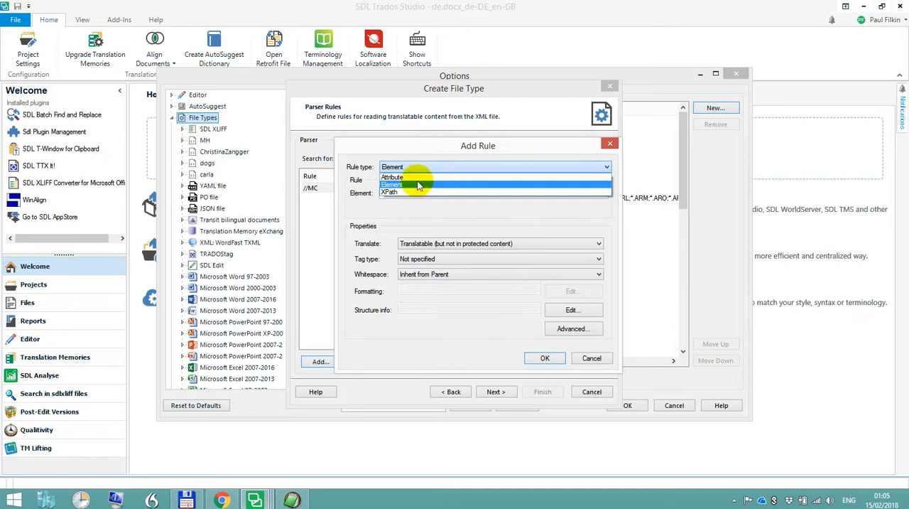
pyautogui.click(415, 192)
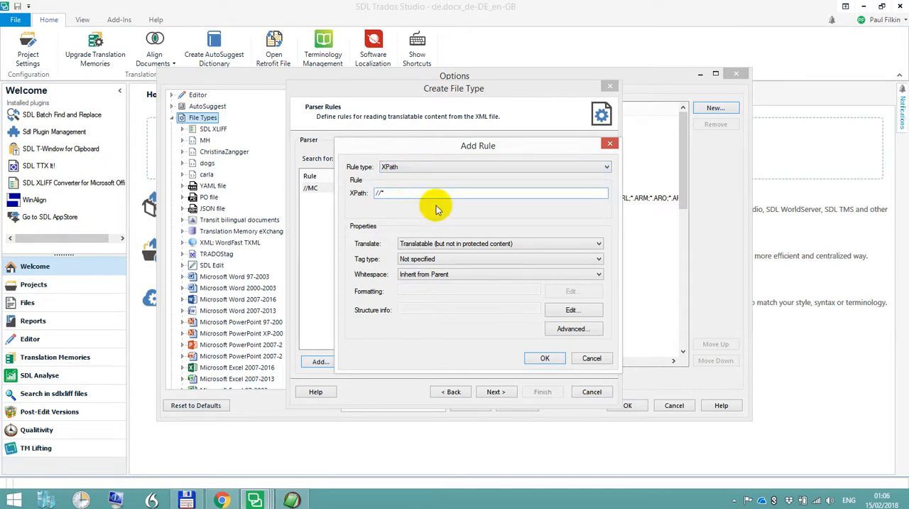
pyautogui.click(526, 244)
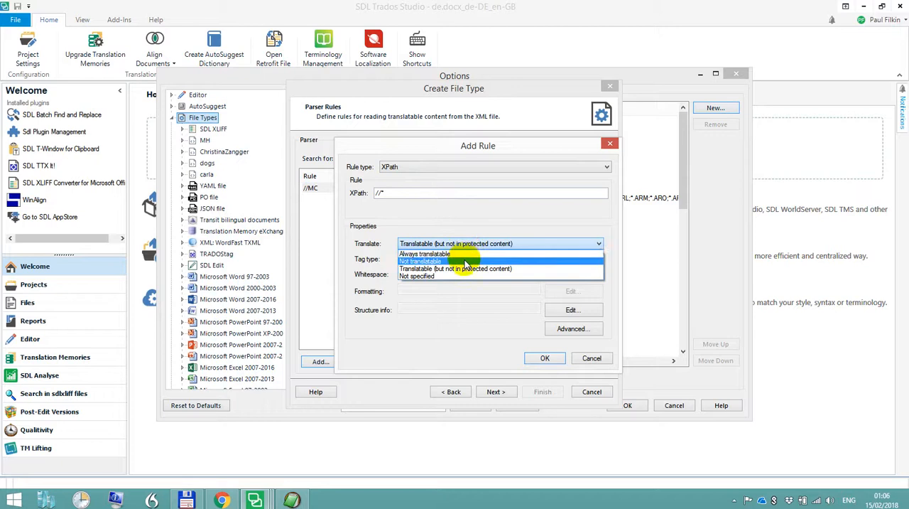
pyautogui.click(461, 261)
pyautogui.click(544, 358)
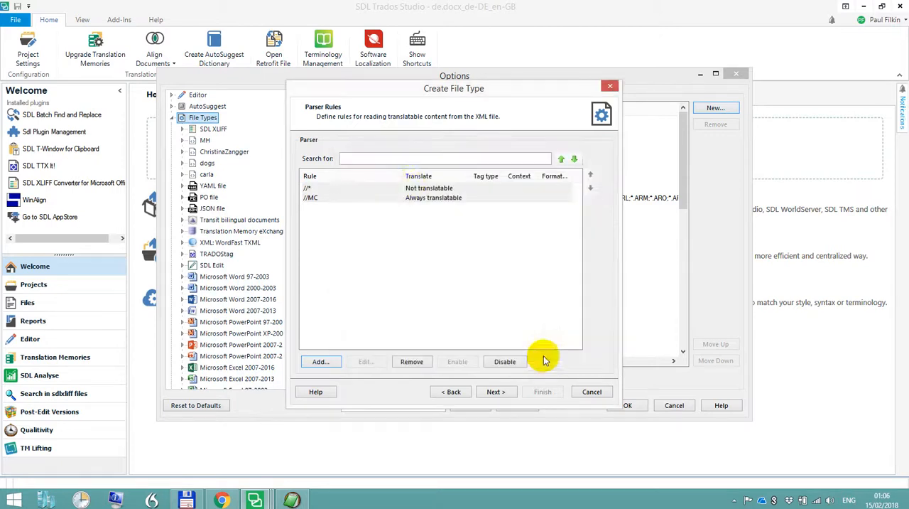
# Move the //* rule below the //MC rule and switch to EditPad Pro to view the MC element in mc.xml
pyautogui.click(377, 188)
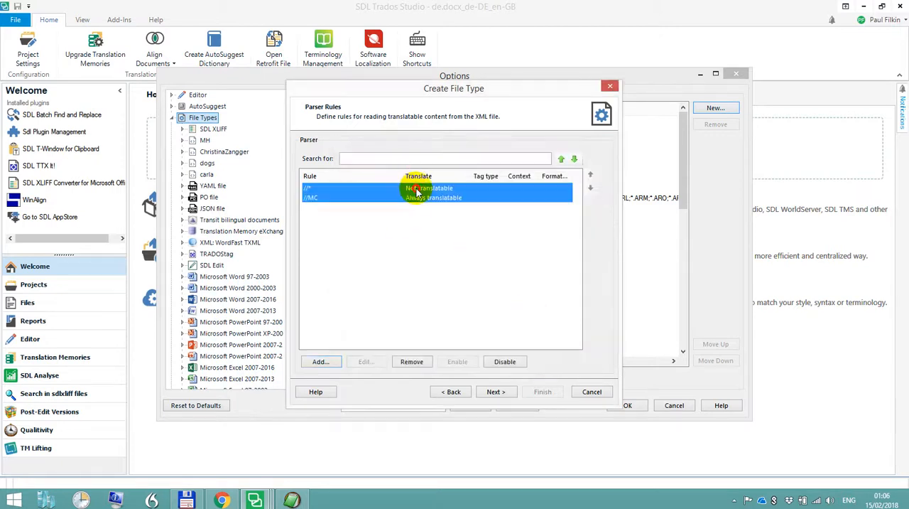
pyautogui.click(590, 188)
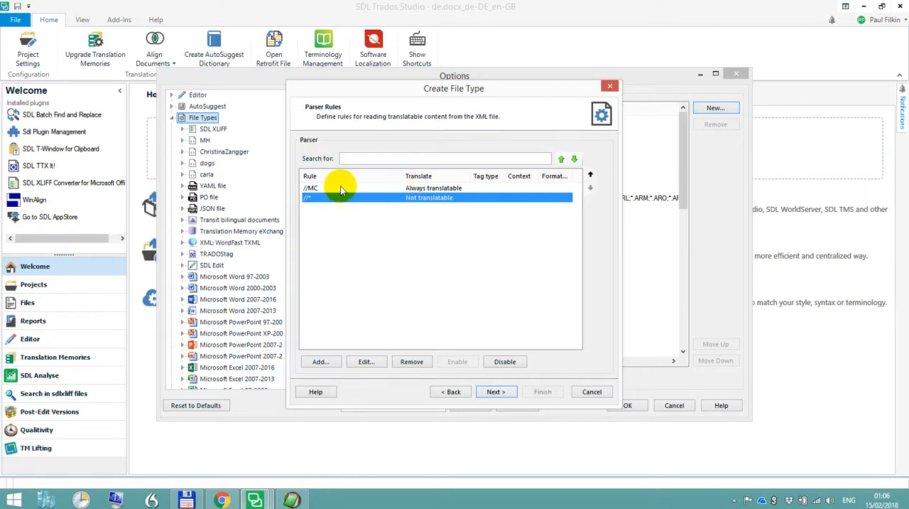
pyautogui.click(313, 187)
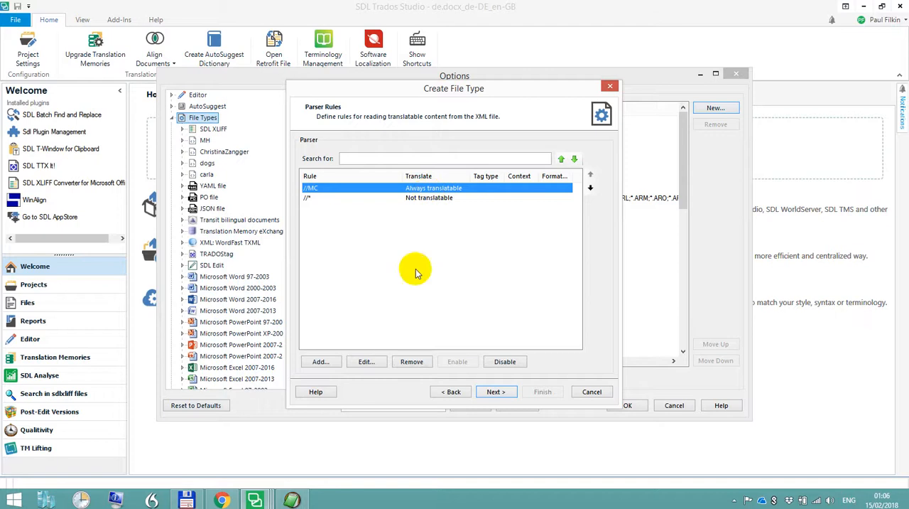
pyautogui.click(292, 499)
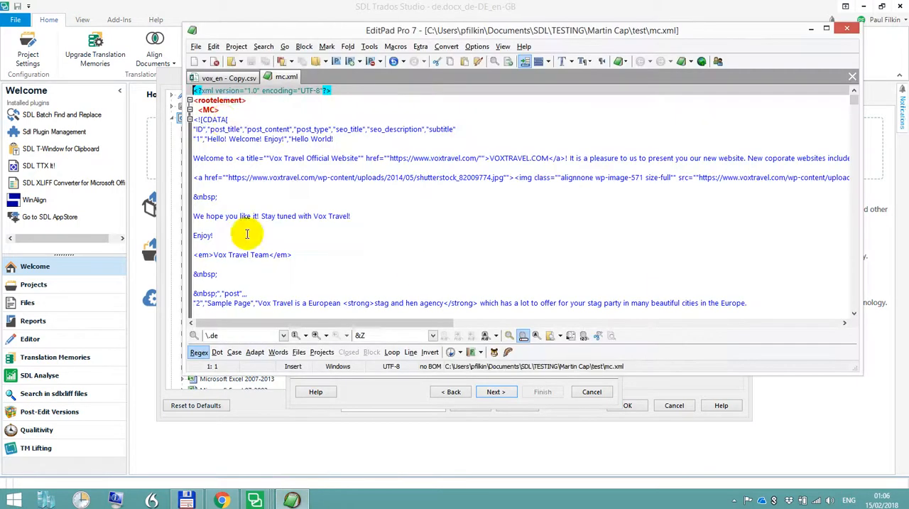
# Close EditPad Pro, return to SDL Trados Studio and finish creating the mc file type with its default file detection settings
pyautogui.doubleClick(208, 110)
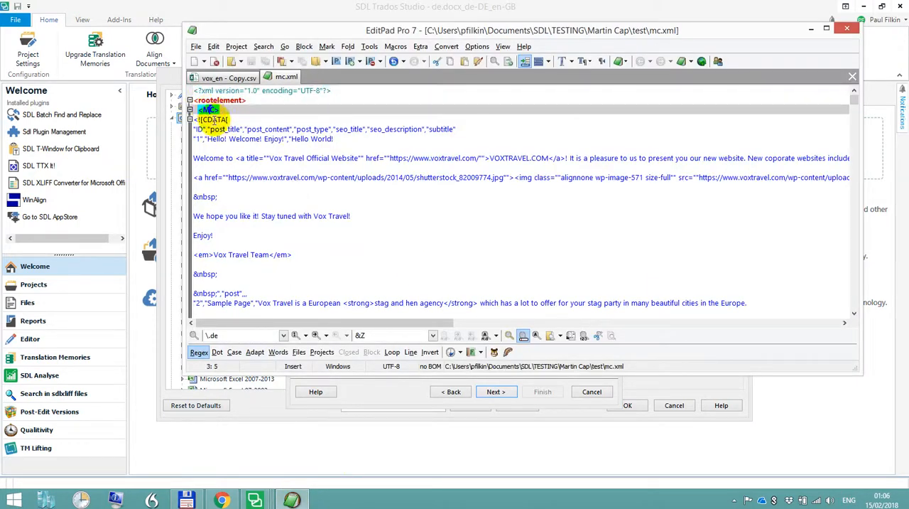
pyautogui.click(847, 28)
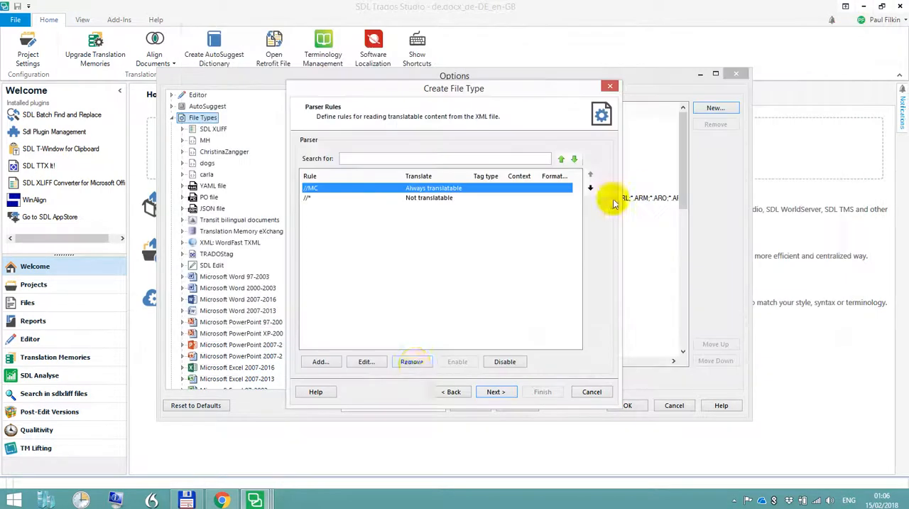
pyautogui.click(497, 391)
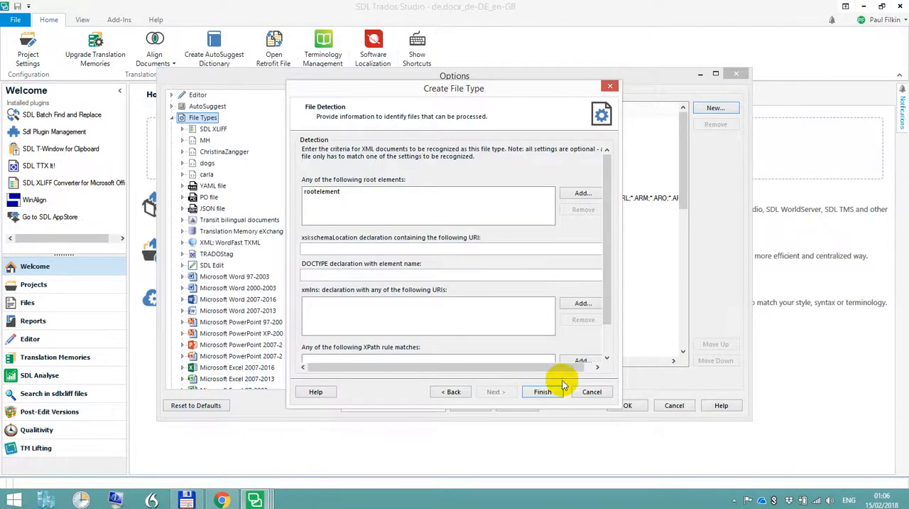
pyautogui.click(542, 392)
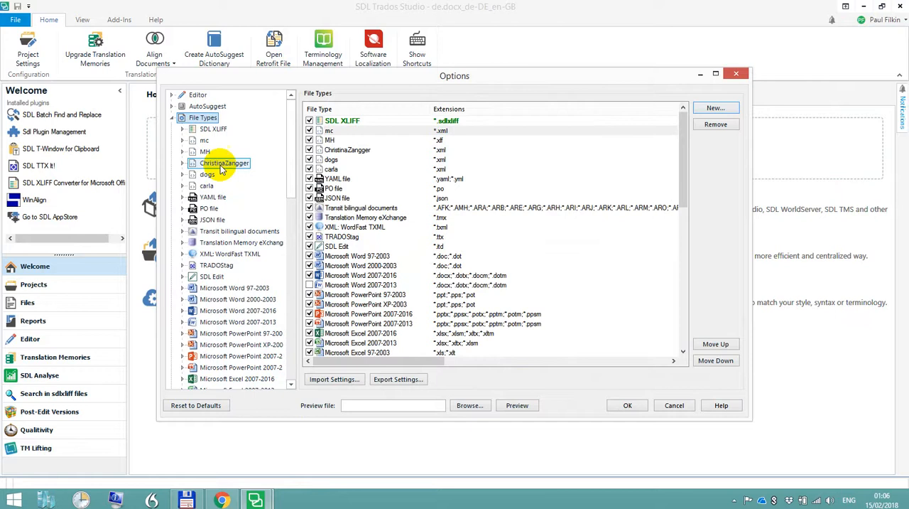
# Try to preview mc.xml using the mc file type, then cancel the SDLXLIFF conversion
pyautogui.click(182, 141)
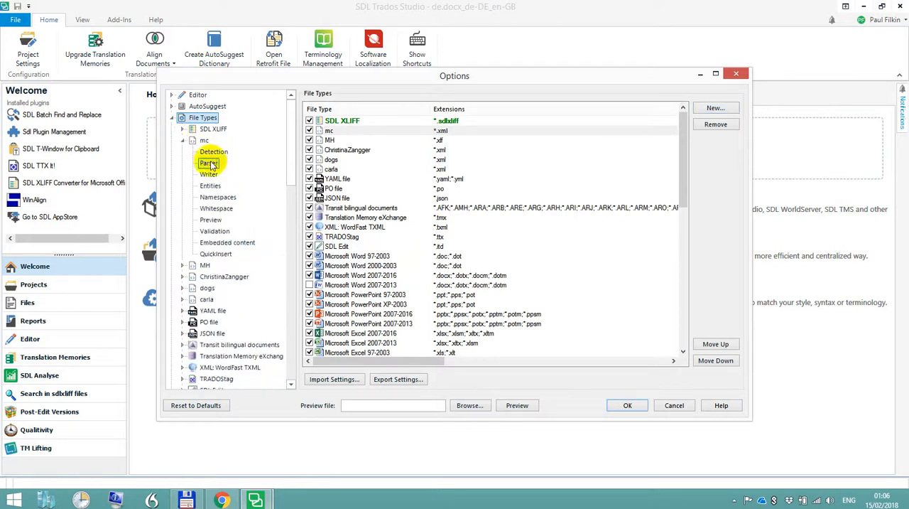
pyautogui.click(466, 407)
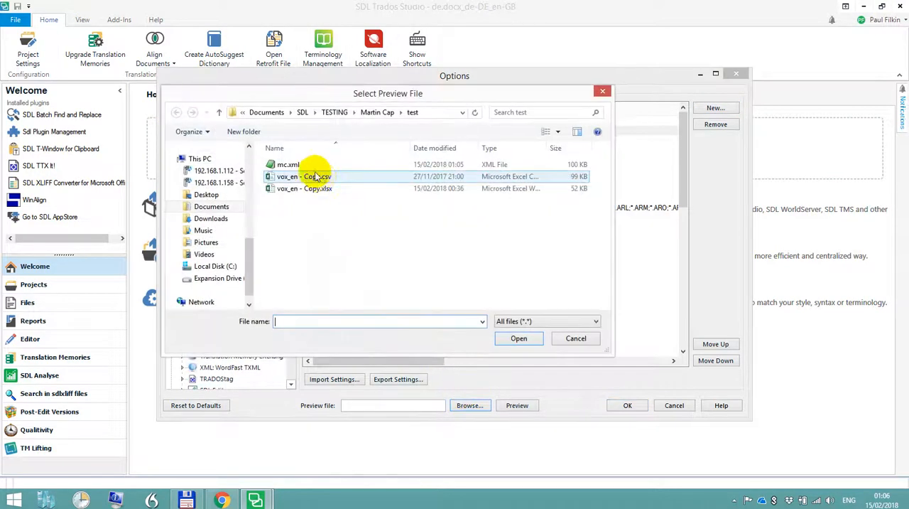
pyautogui.click(281, 164)
pyautogui.click(519, 338)
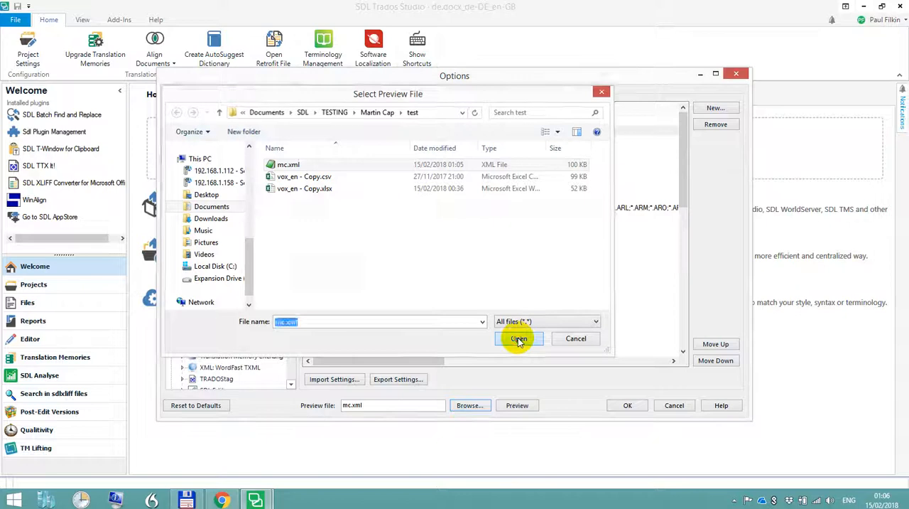
pyautogui.click(517, 405)
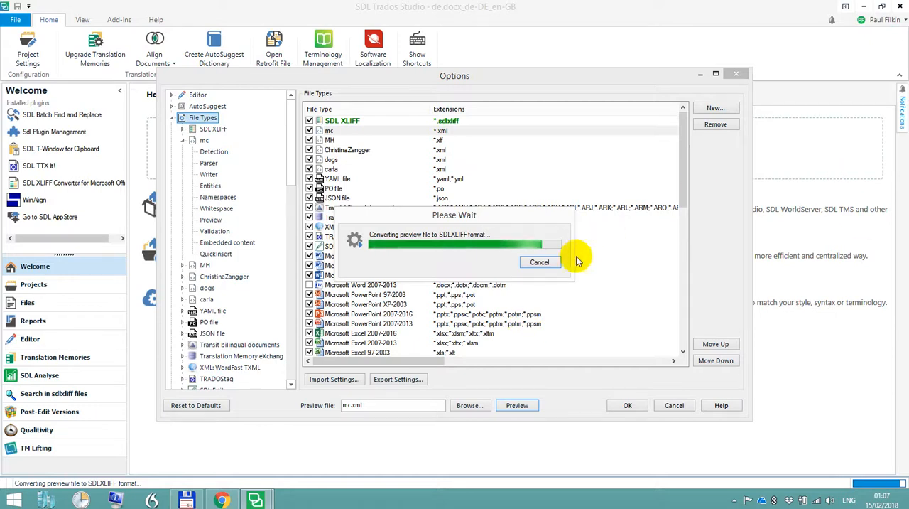
pyautogui.click(539, 262)
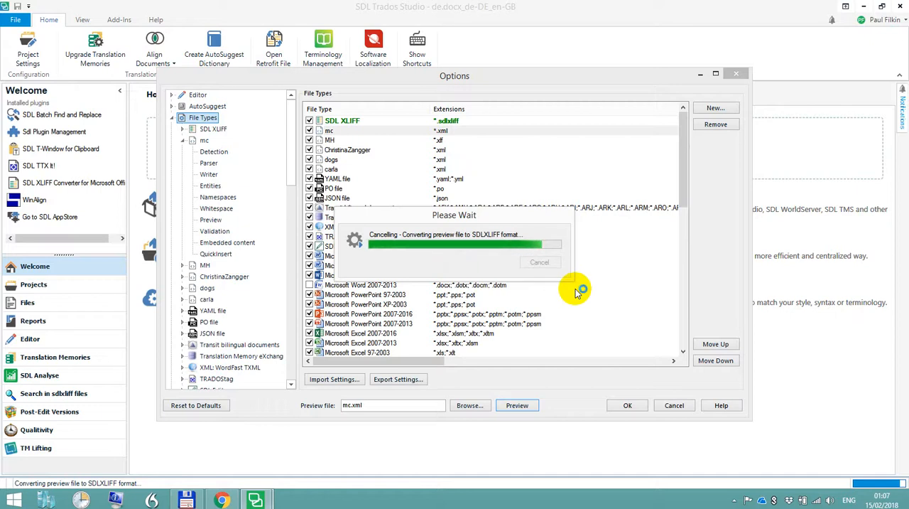
# Force the unresponsive SDL Trados Studio to end in Task Manager, then close Task Manager
pyautogui.hotkey('ctrl', 'shift', 'Escape')
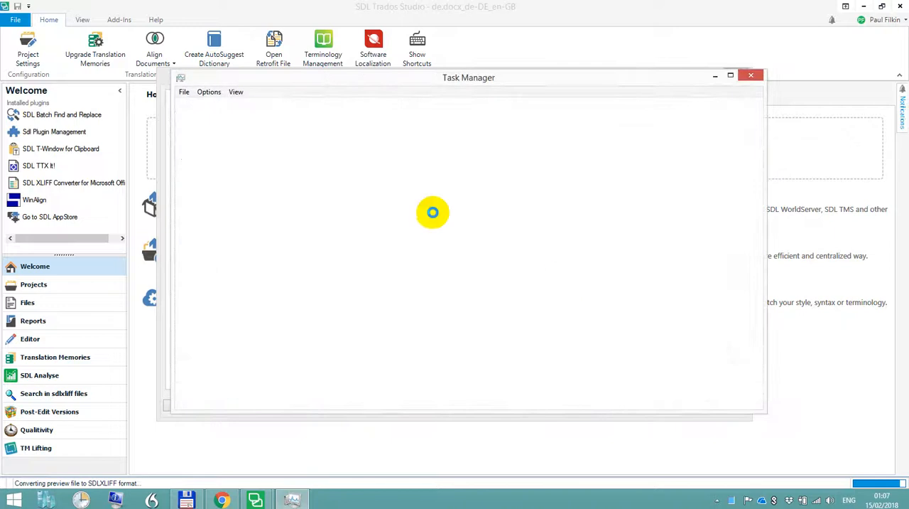
pyautogui.click(272, 190)
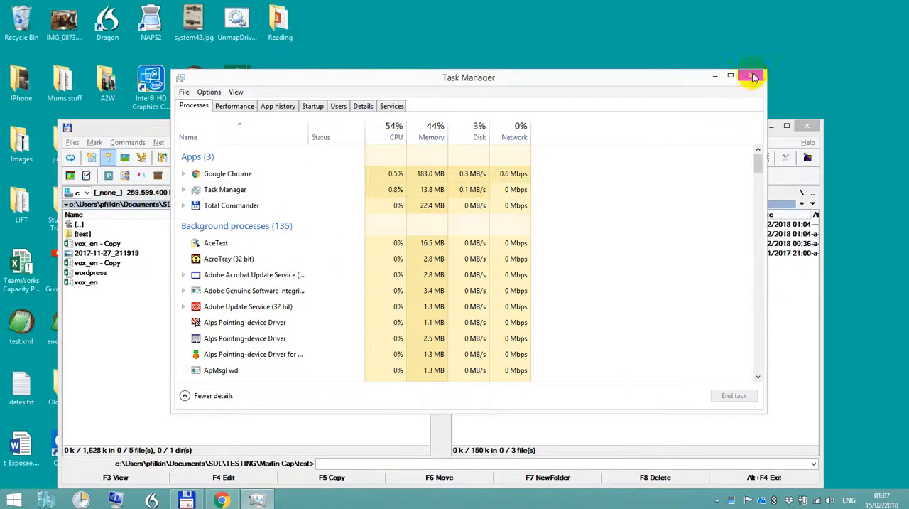
pyautogui.click(753, 77)
# Relaunch SDL Trados Studio 2017 and allow the unsigned TQA plug-in to load
pyautogui.hotkey('alt', 'space')
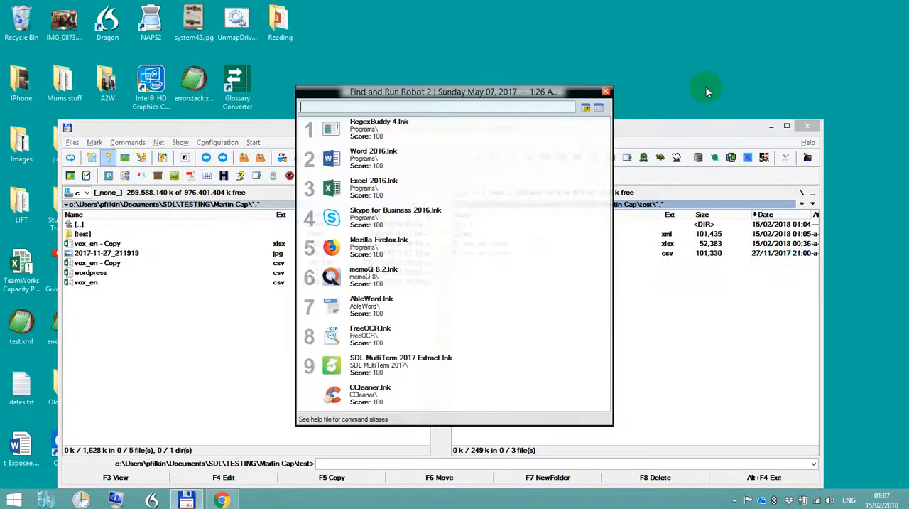
pyautogui.write('2017')
pyautogui.press('Return')
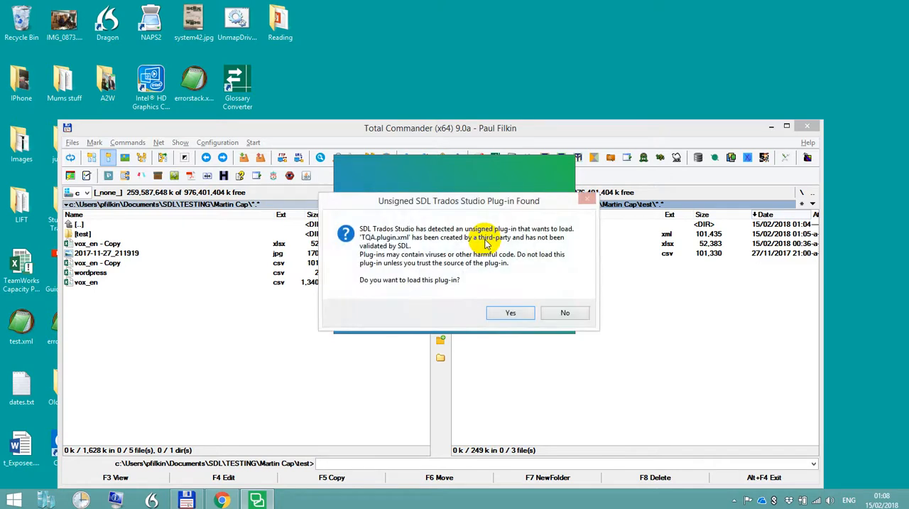
pyautogui.click(503, 311)
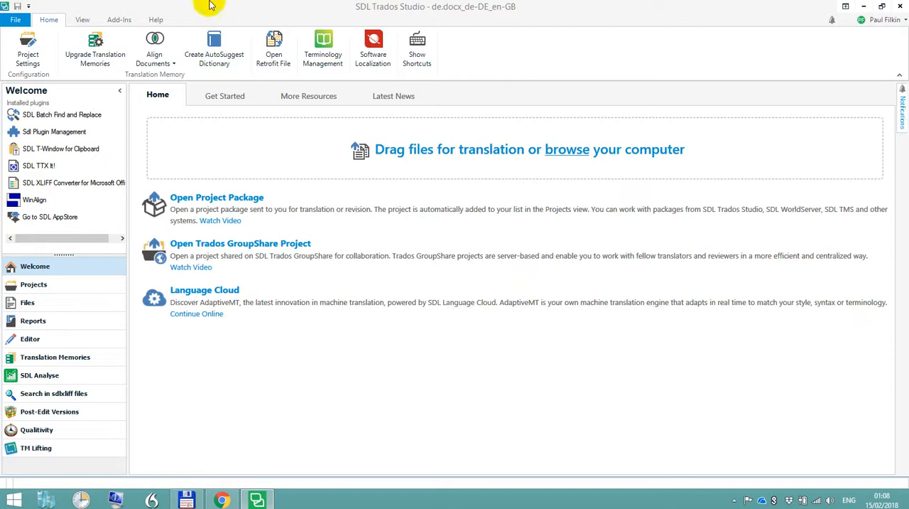
# Start a new file type of type XML (Embedded Content) in the File Types options
pyautogui.click(15, 19)
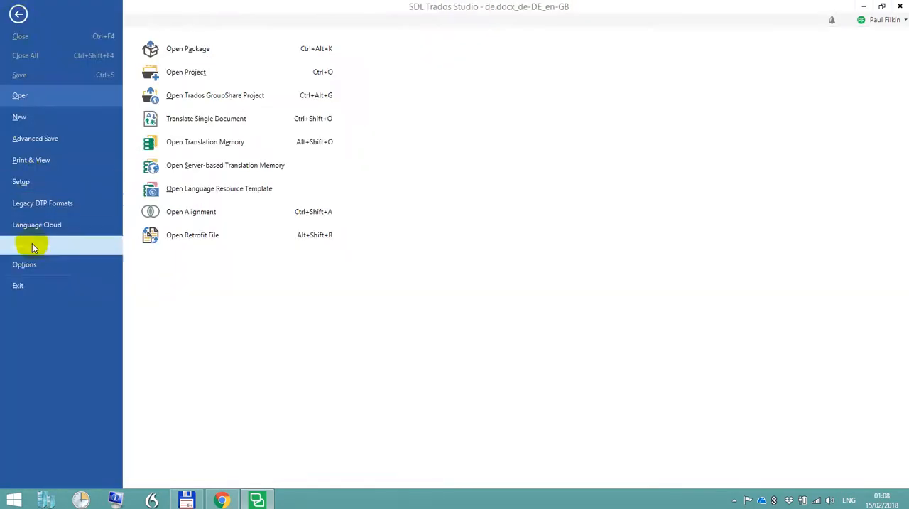
pyautogui.click(34, 269)
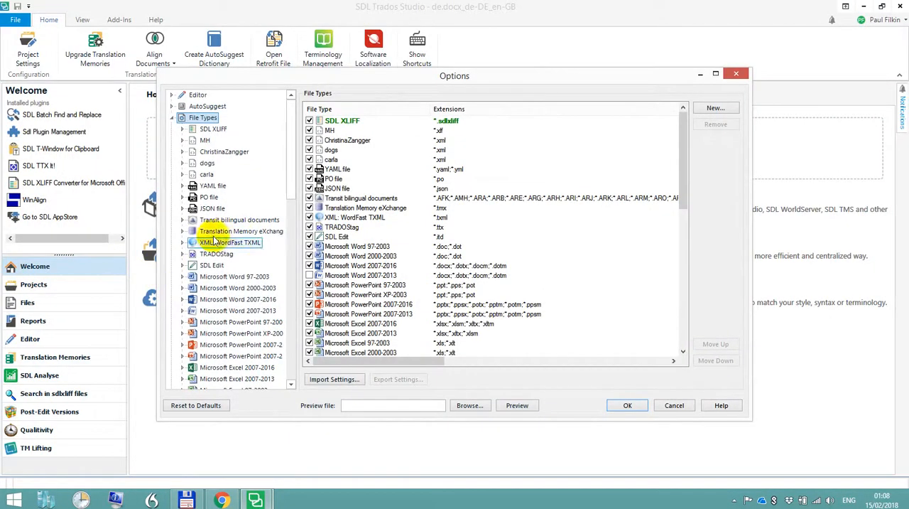
pyautogui.click(208, 131)
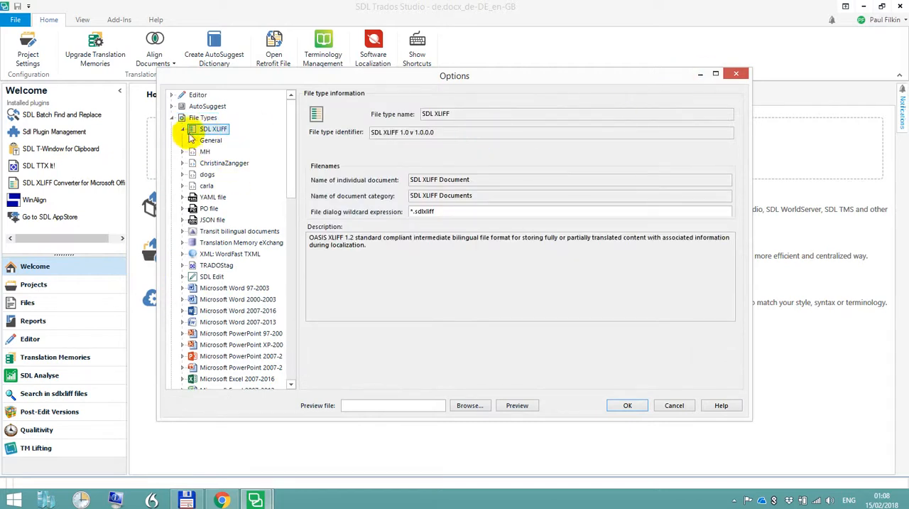
pyautogui.click(204, 117)
pyautogui.click(732, 108)
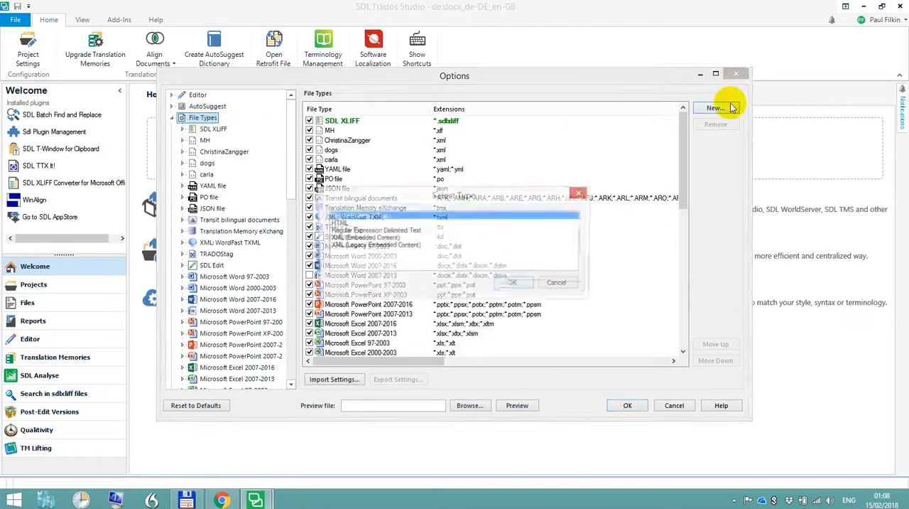
pyautogui.click(363, 238)
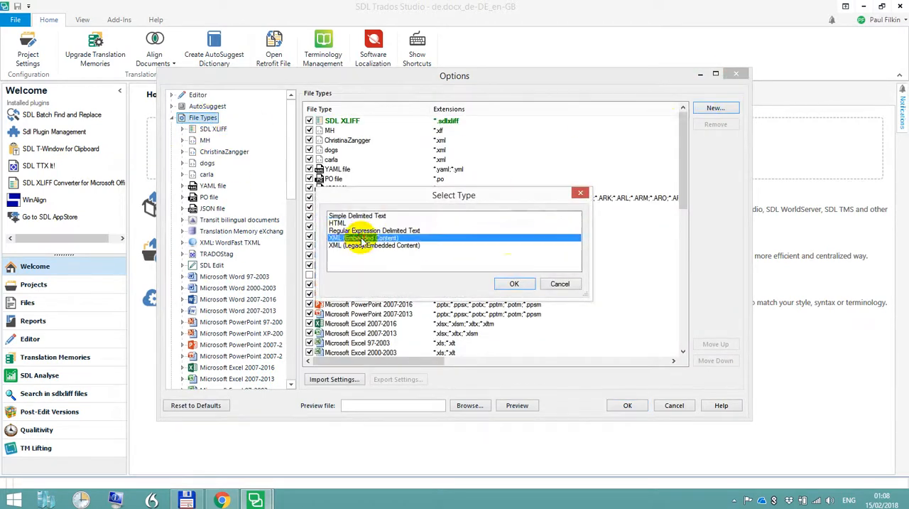
pyautogui.click(514, 283)
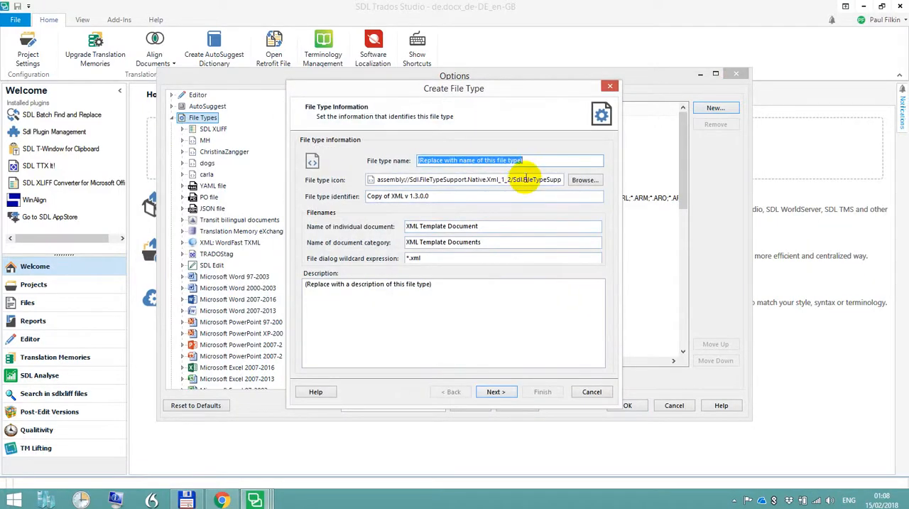
# Set both the file type name and the file type identifier to mc and proceed to the XML settings import
pyautogui.write('mc')
pyautogui.press('Tab')
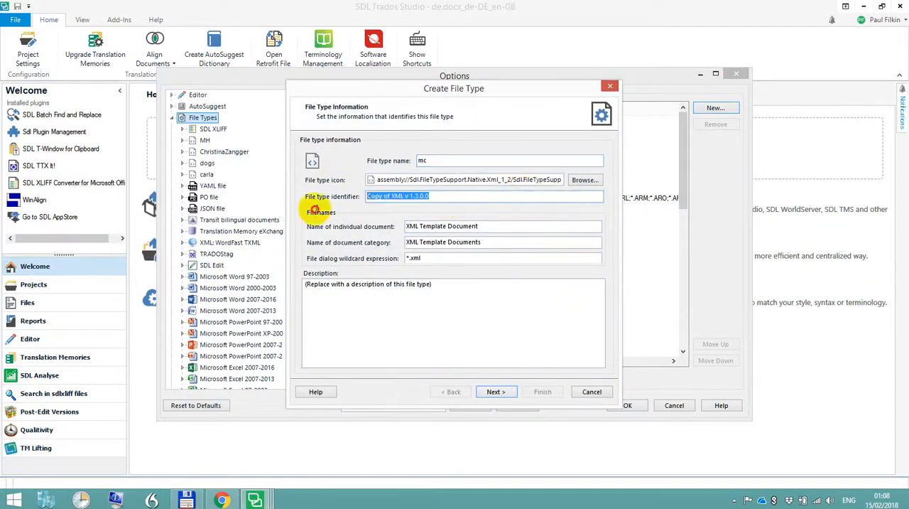
pyautogui.write('mc')
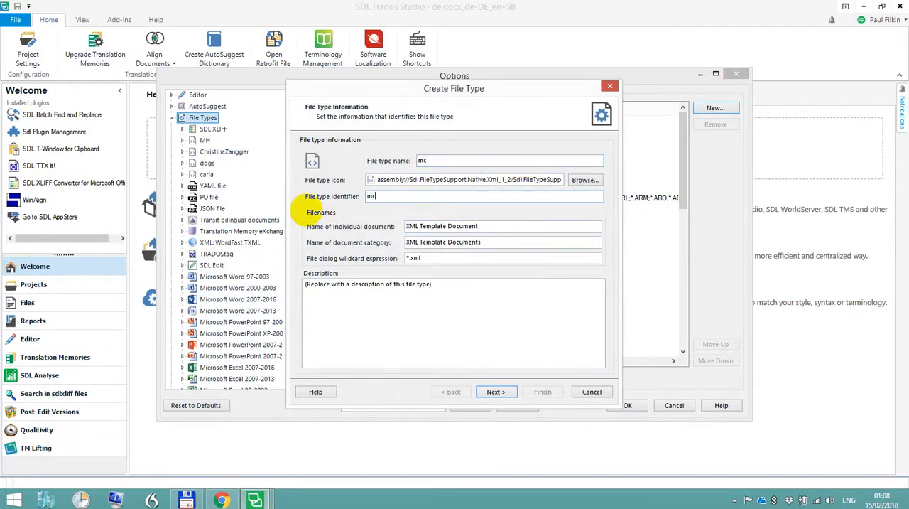
pyautogui.click(496, 393)
# Define the file type settings from the existing file mc.xml and proceed to the parser rules
pyautogui.click(306, 190)
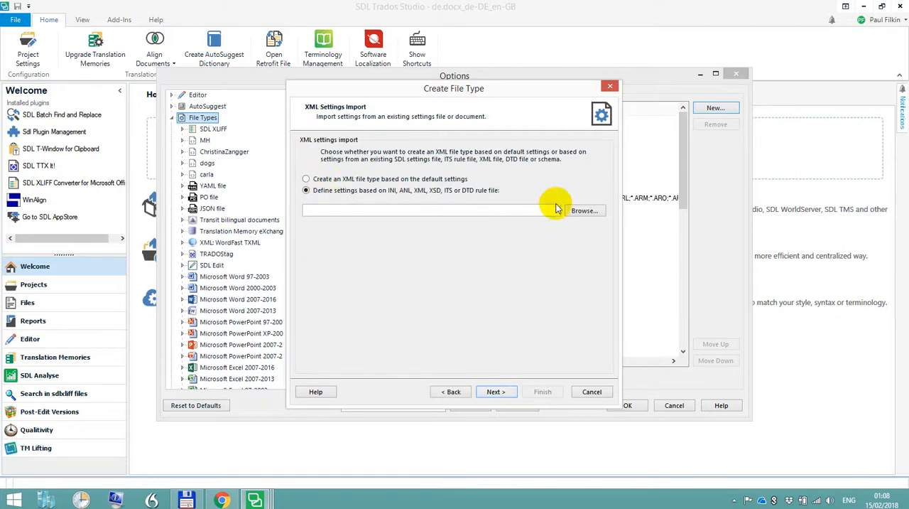
pyautogui.click(581, 210)
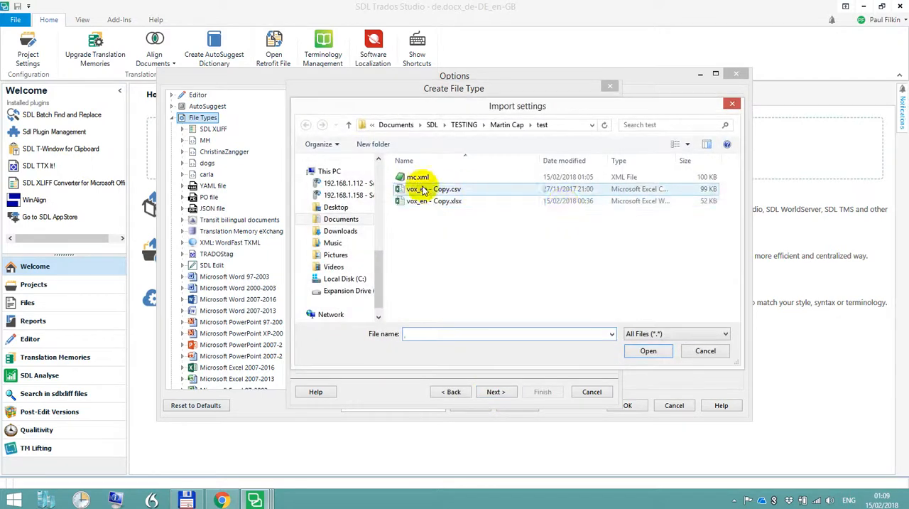
pyautogui.click(418, 177)
pyautogui.click(647, 350)
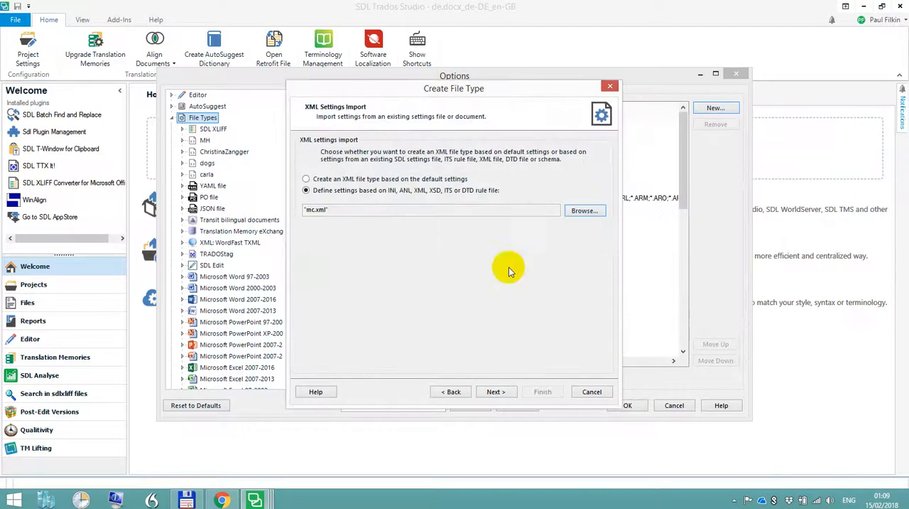
pyautogui.click(493, 393)
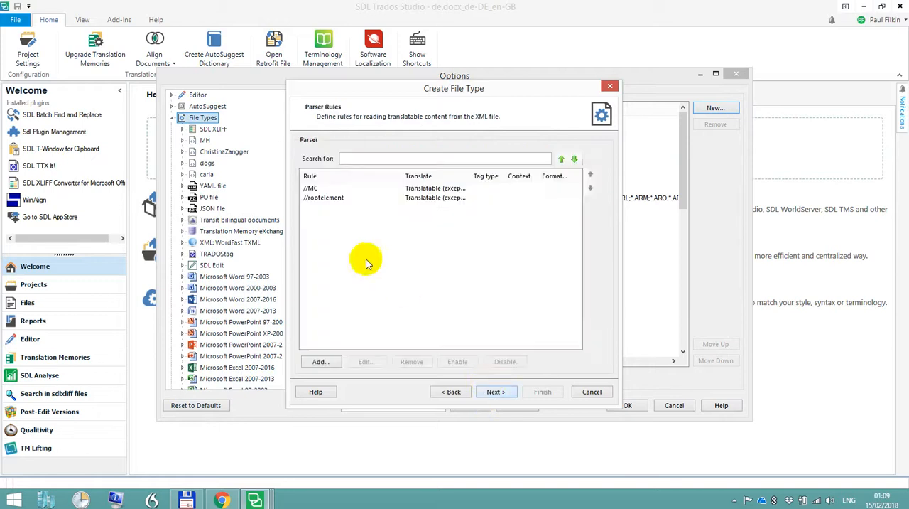
# Remove the //rootelement rule from the new file type's parser rules
pyautogui.click(313, 198)
pyautogui.click(419, 363)
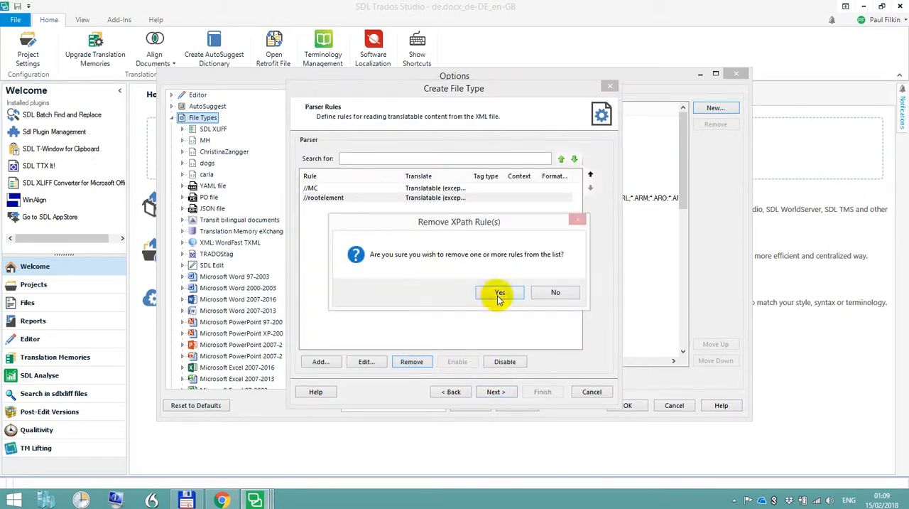
pyautogui.click(499, 297)
# Set the //MC element rule's translate property to Always translatable
pyautogui.click(328, 189)
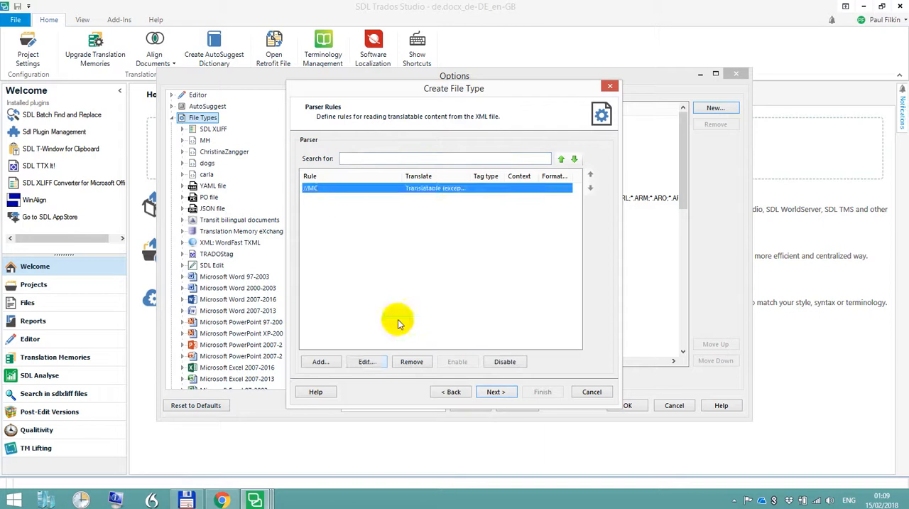
pyautogui.click(364, 362)
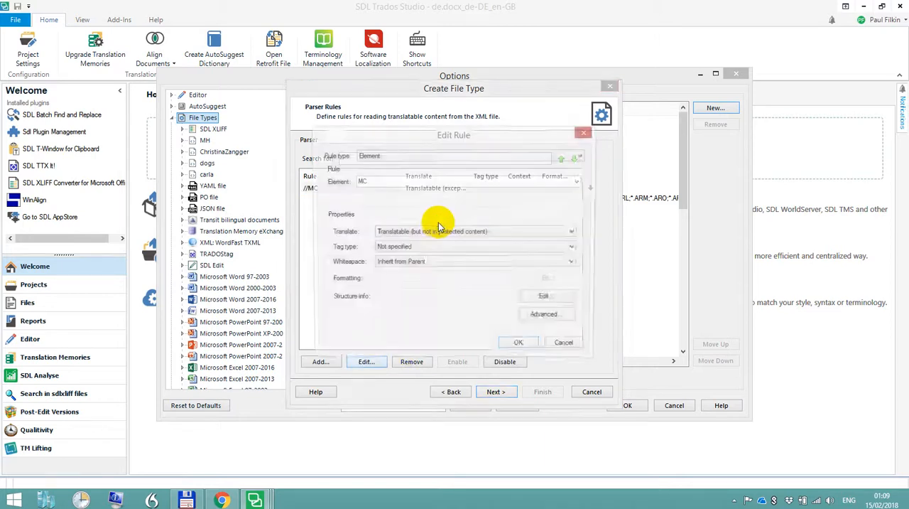
pyautogui.click(432, 231)
pyautogui.click(420, 242)
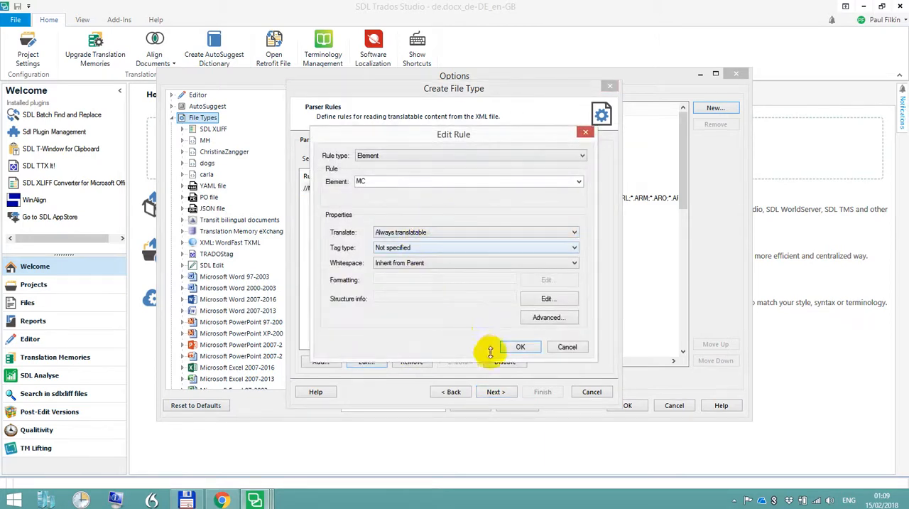
pyautogui.click(521, 347)
# Add an XPath parser rule //* with its translate property set to Not translatable
pyautogui.click(321, 362)
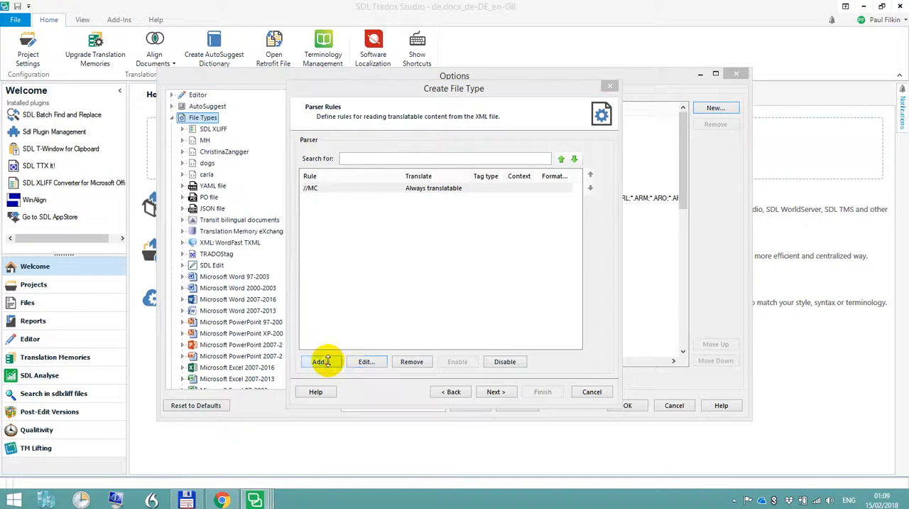
pyautogui.click(426, 156)
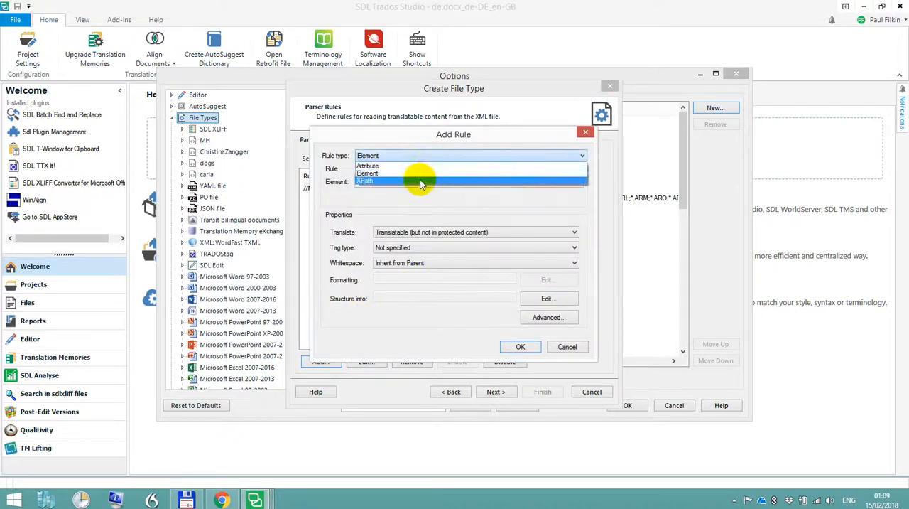
pyautogui.click(421, 179)
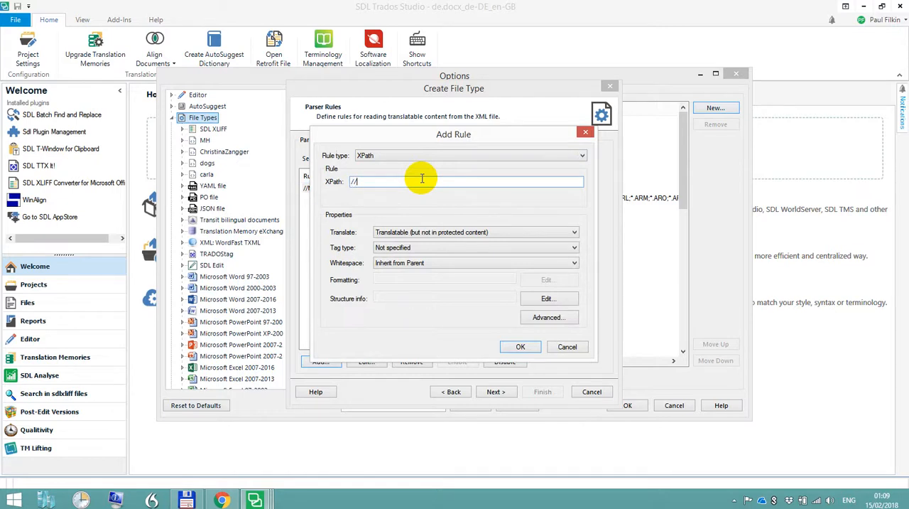
pyautogui.click(444, 233)
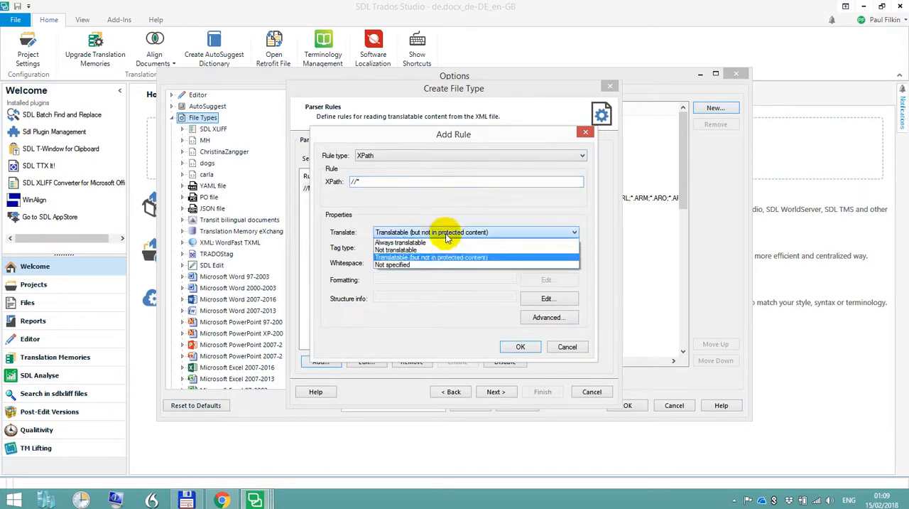
pyautogui.click(441, 250)
pyautogui.click(524, 346)
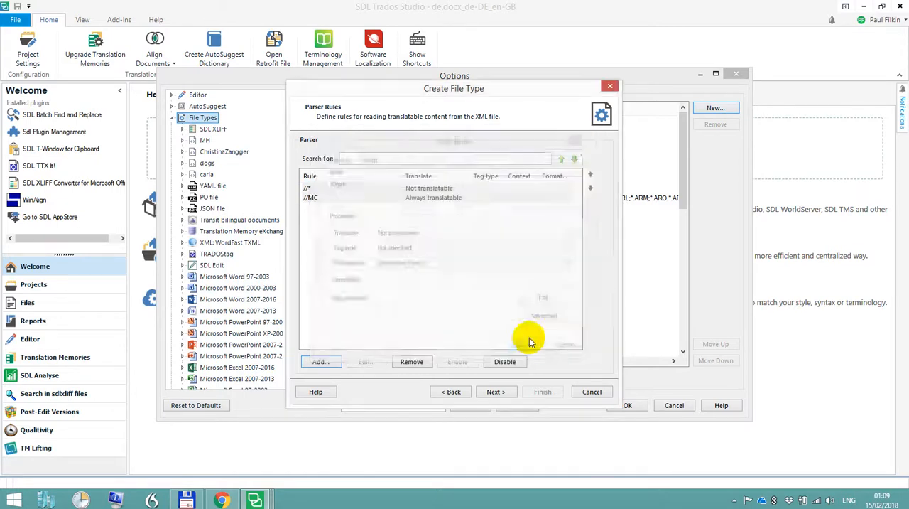
# Move the //* parser rule below the //MC rule and finish creating the mc file type
pyautogui.click(440, 188)
pyautogui.click(590, 187)
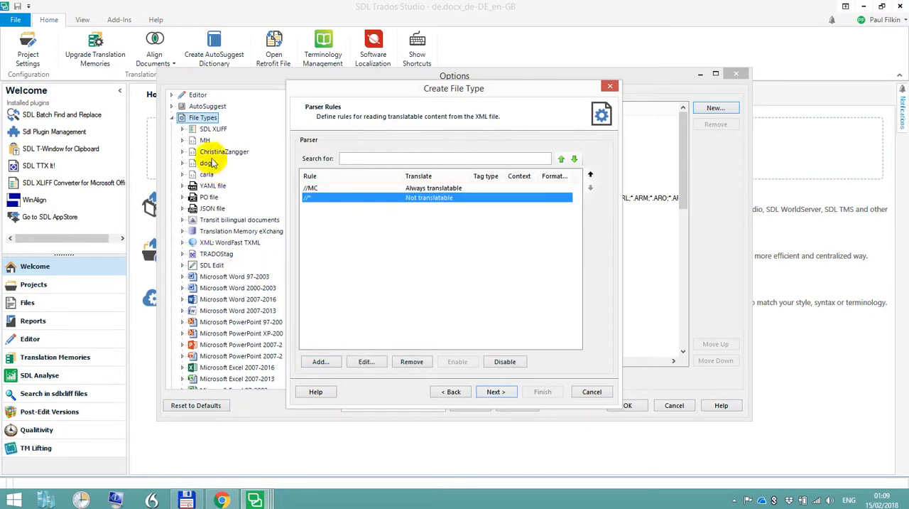
pyautogui.click(496, 392)
pyautogui.click(540, 392)
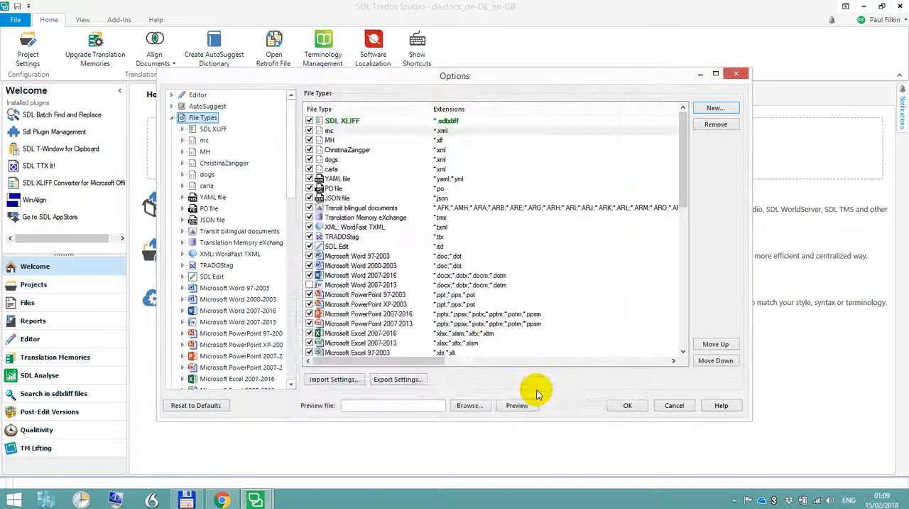
# Enable embedded content processing for the mc file type, using the Html Embedded Content 5 2.0.0.0 processor on CDATA sections
pyautogui.click(183, 141)
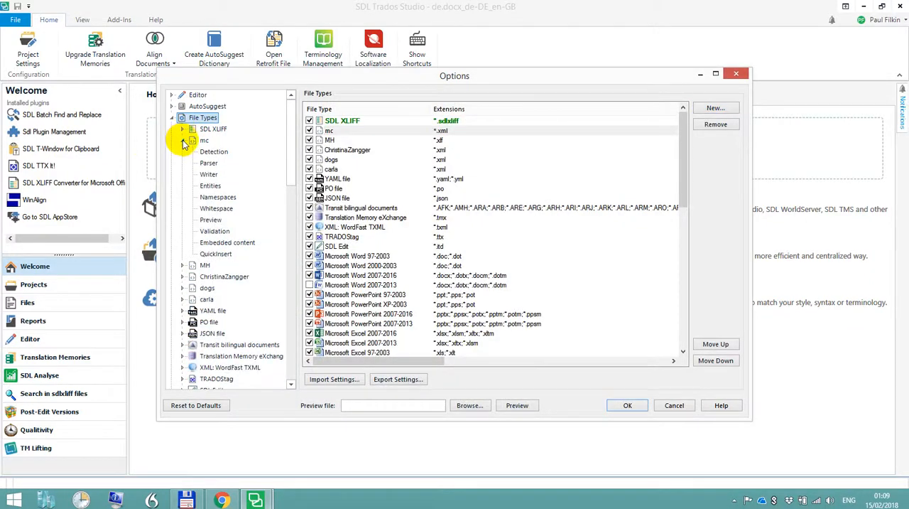
pyautogui.click(227, 243)
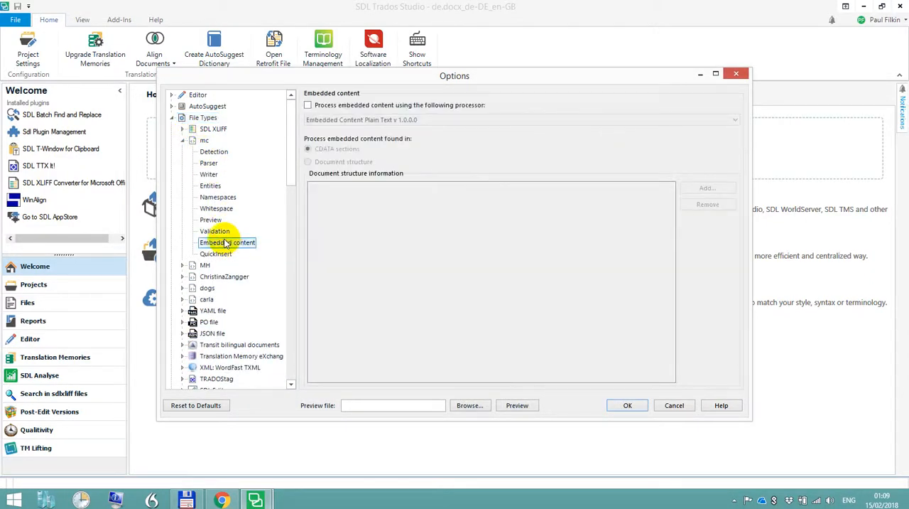
pyautogui.click(308, 106)
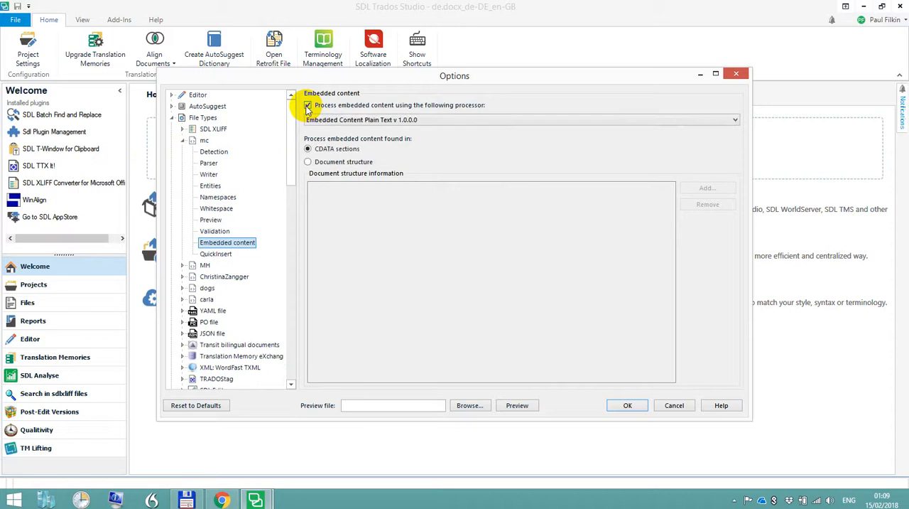
pyautogui.click(452, 120)
pyautogui.click(428, 147)
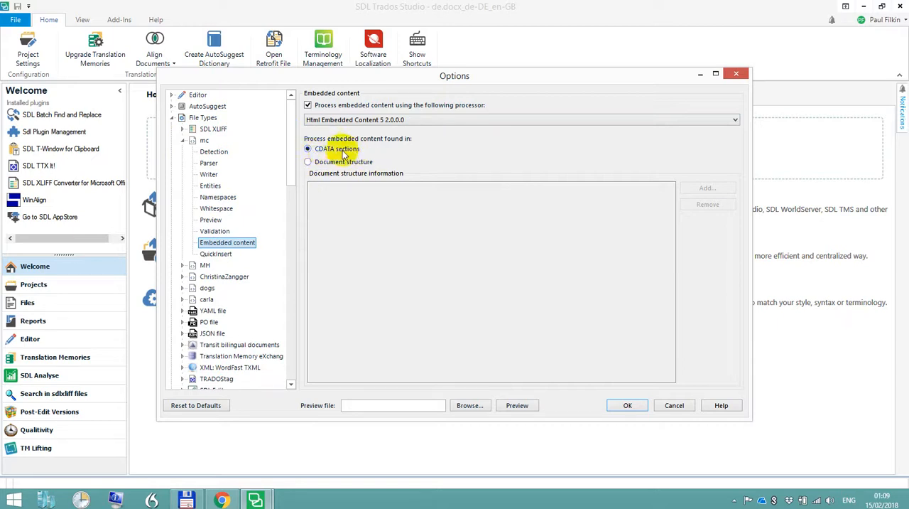
# Choose mc.xml from the test folder as the preview file and generate its preview
pyautogui.click(480, 406)
pyautogui.click(301, 164)
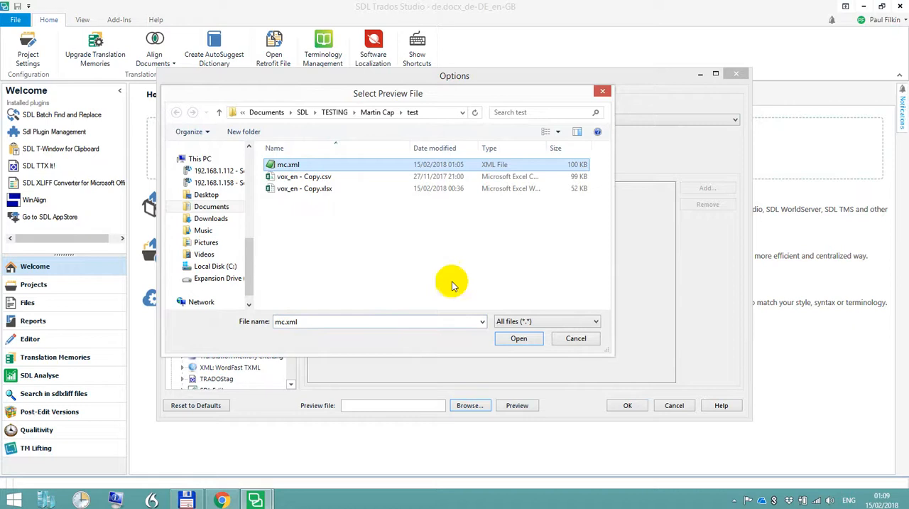
pyautogui.click(518, 338)
pyautogui.click(519, 404)
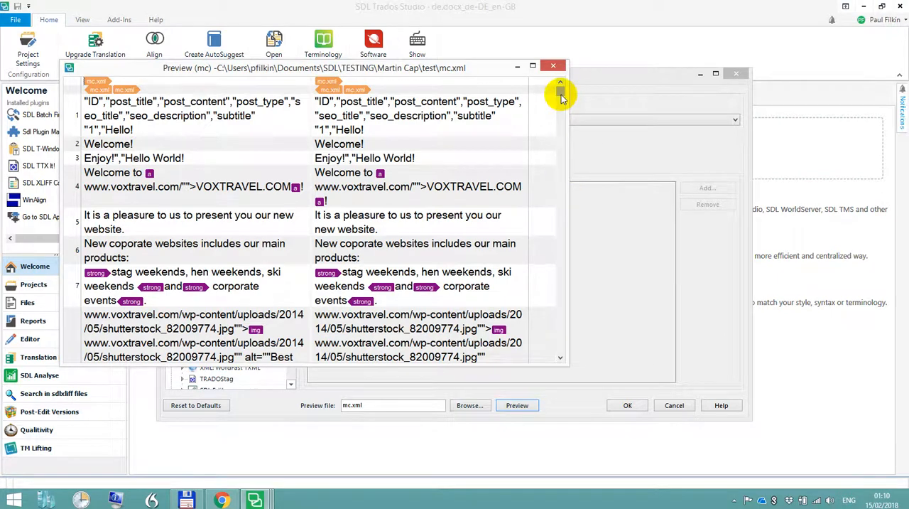
# Examine the previewed segments of mc.xml for how HTML tags, image links and CSV field text are extracted
pyautogui.moveTo(561, 97); pyautogui.dragTo(563, 119)
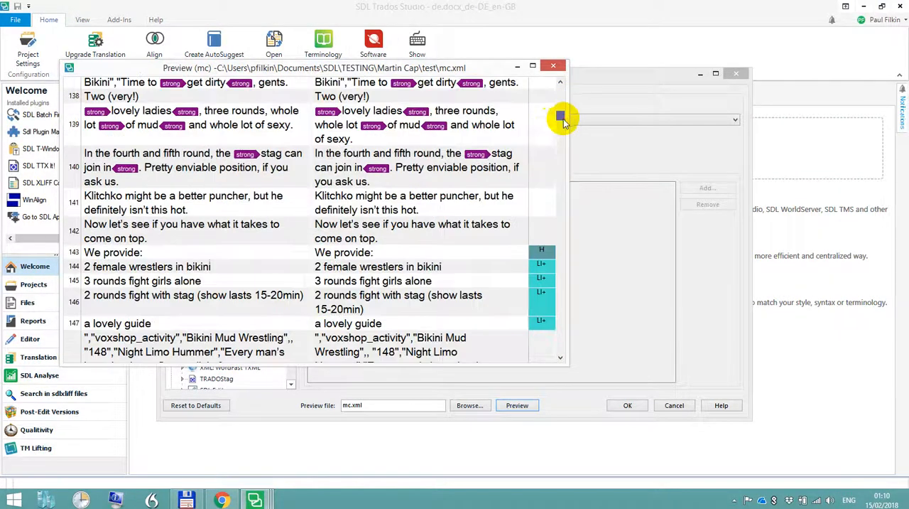
pyautogui.scroll(1, 360, 235)
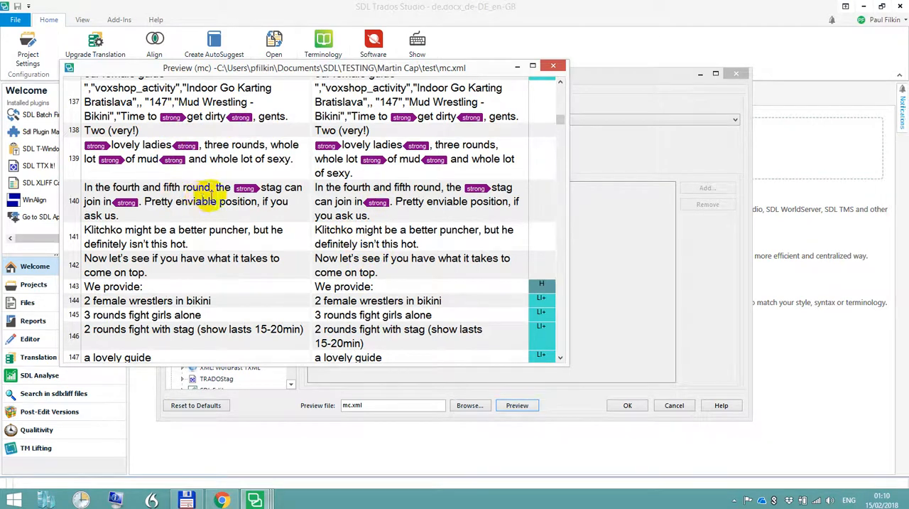
pyautogui.scroll(-6, 220, 193)
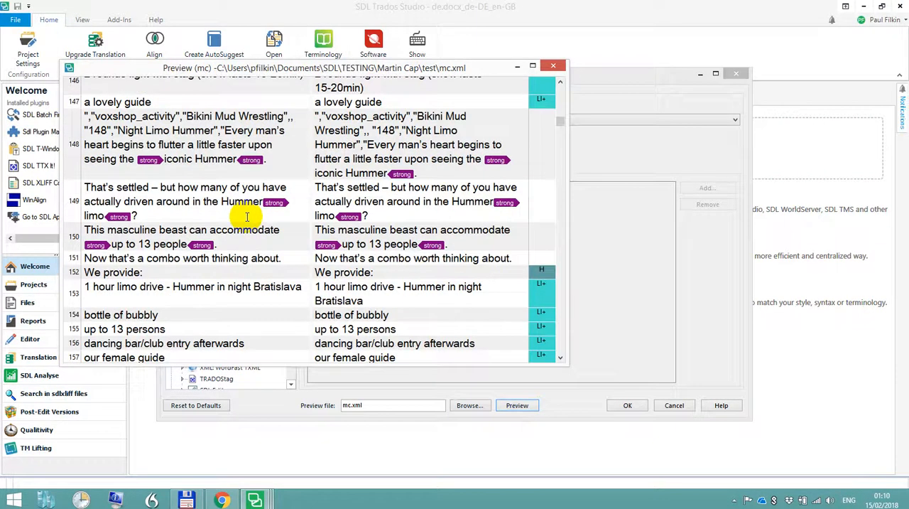
pyautogui.scroll(-7, 247, 216)
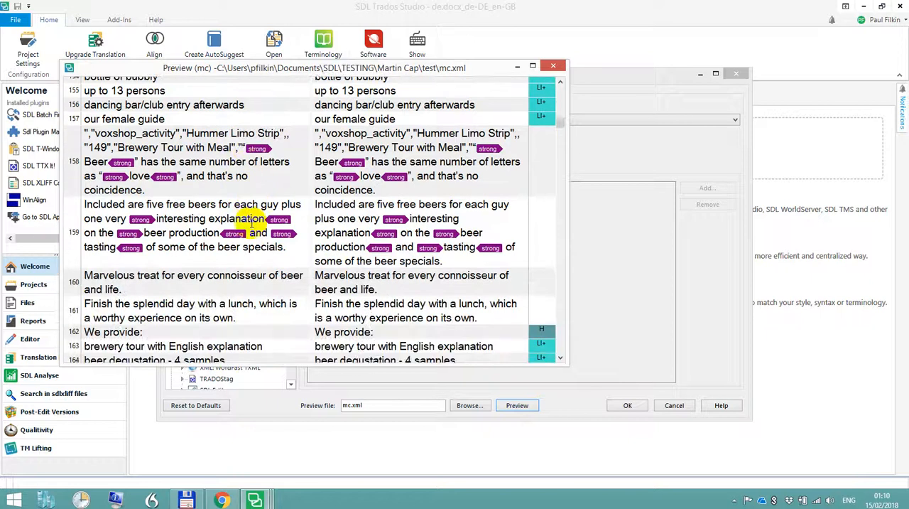
pyautogui.scroll(-8, 252, 220)
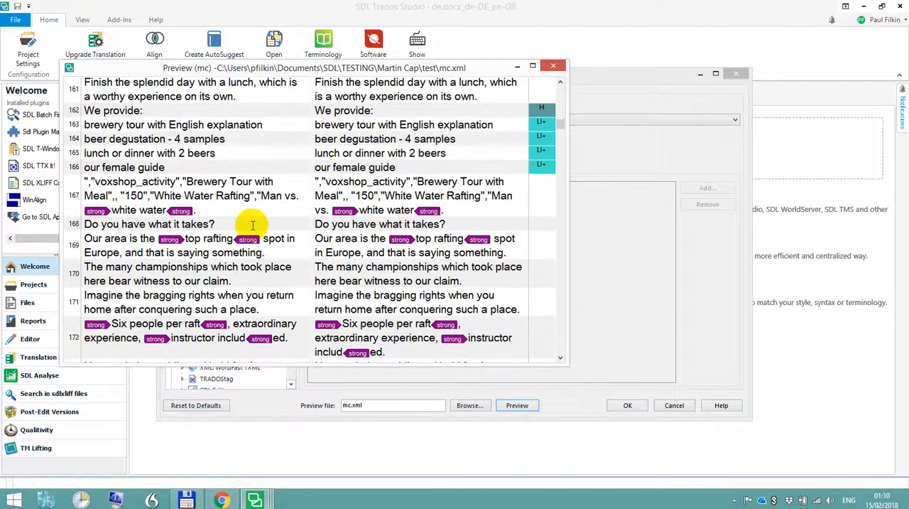
pyautogui.scroll(-6, 252, 224)
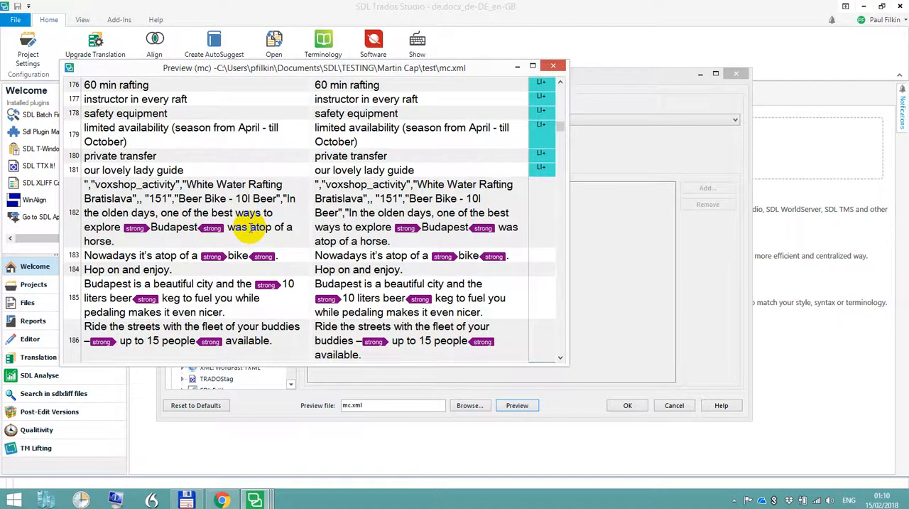
pyautogui.scroll(-8, 252, 226)
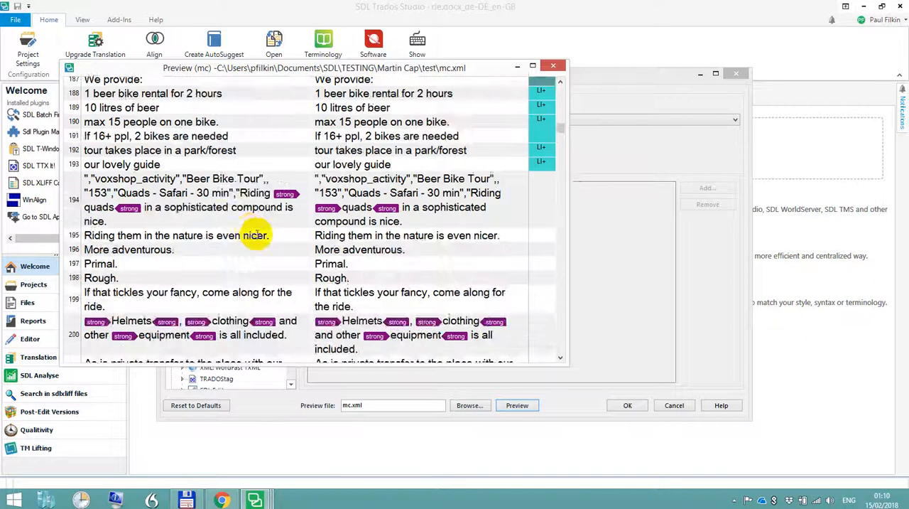
pyautogui.scroll(-15, 255, 234)
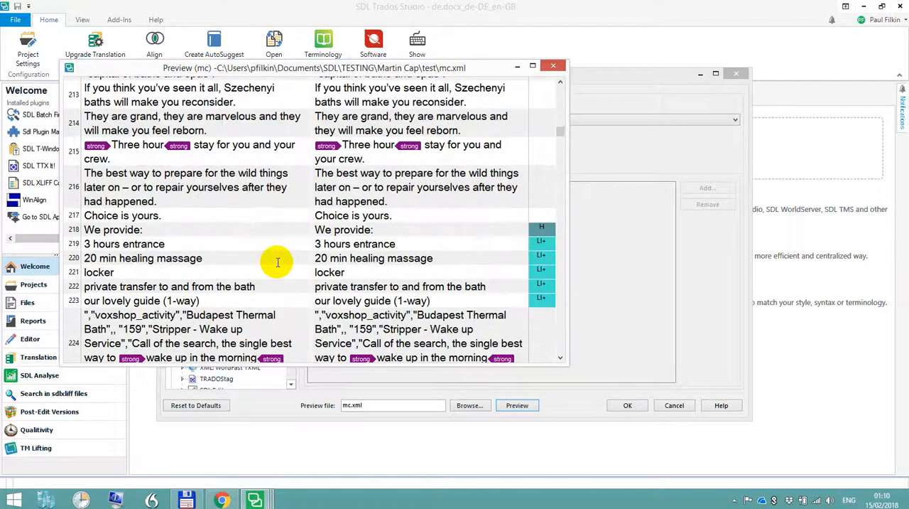
pyautogui.scroll(-8, 278, 262)
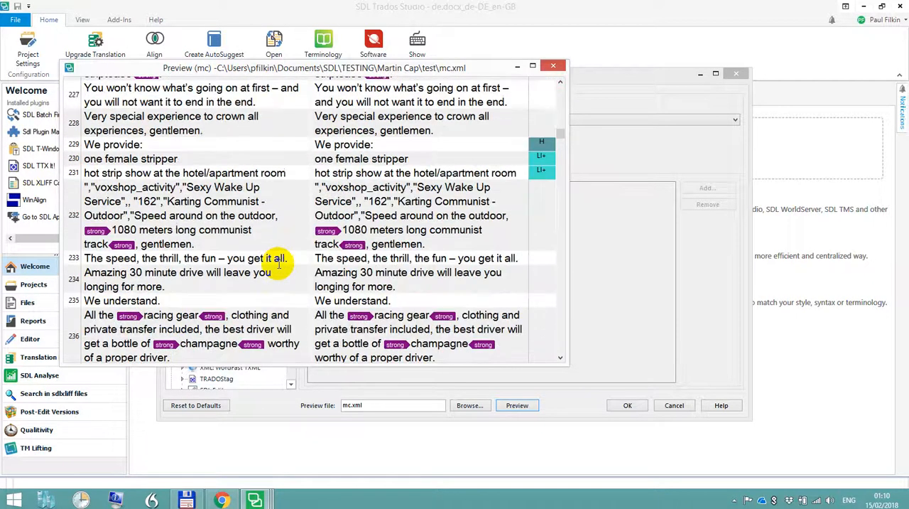
pyautogui.scroll(-10, 278, 262)
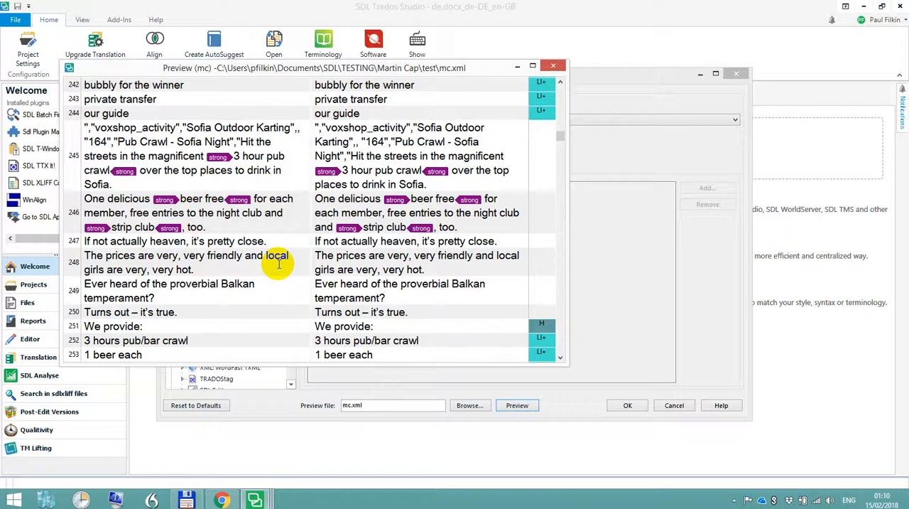
pyautogui.scroll(-10, 278, 262)
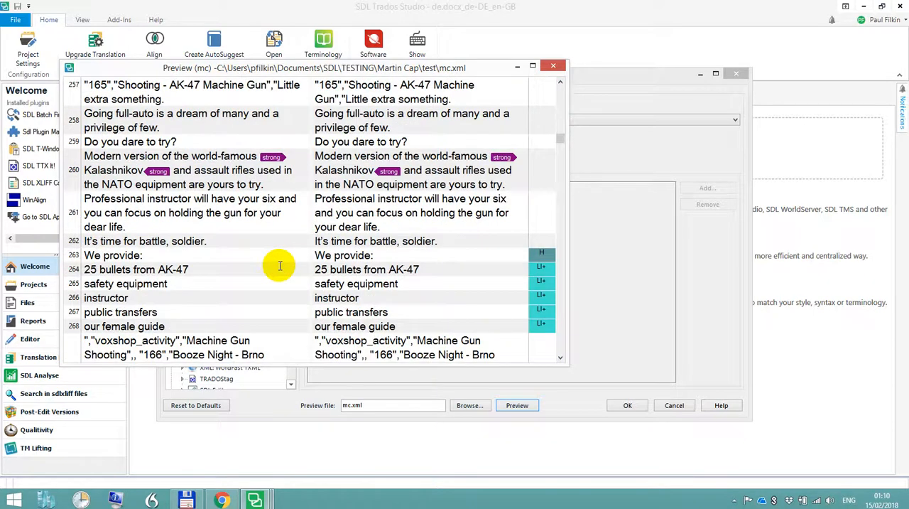
pyautogui.scroll(-15, 280, 265)
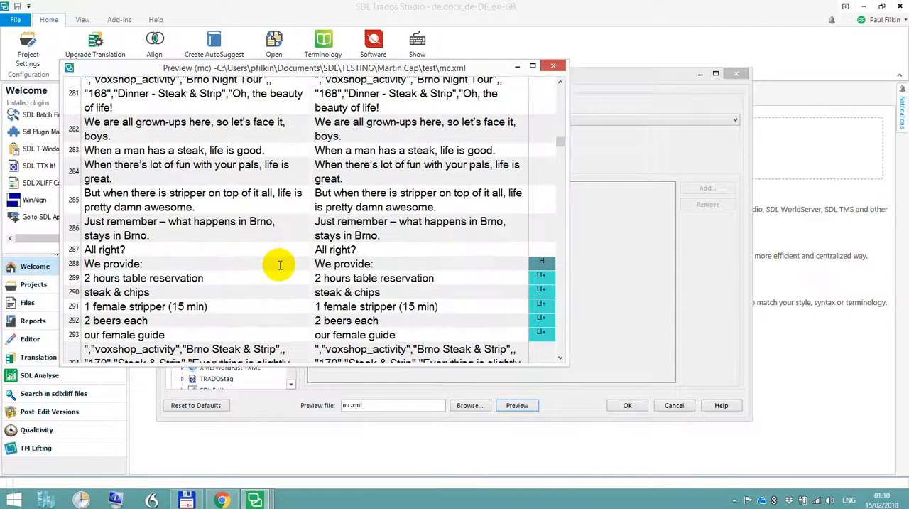
pyautogui.scroll(-3, 280, 265)
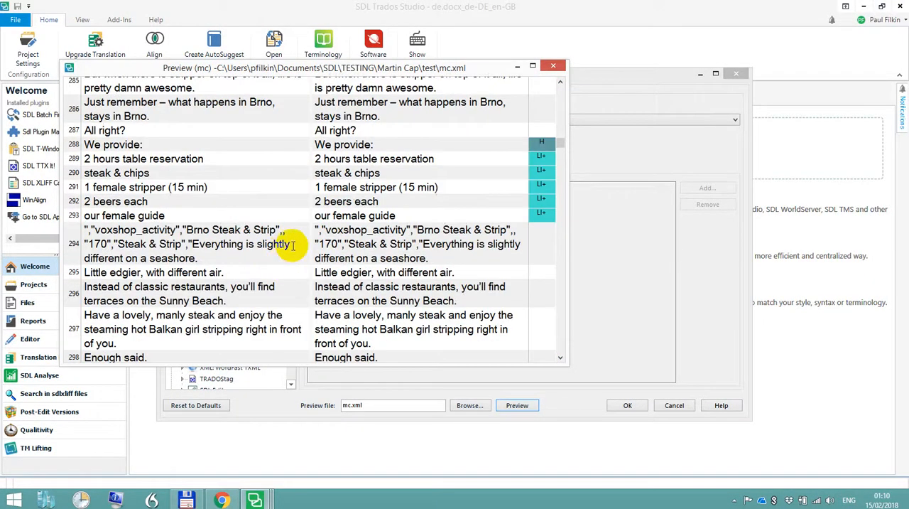
pyautogui.scroll(-2, 292, 245)
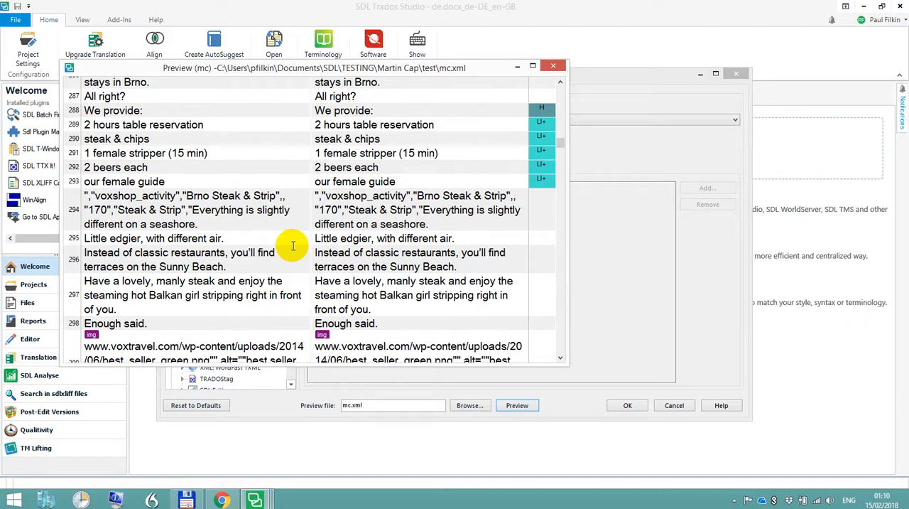
pyautogui.scroll(-5, 224, 238)
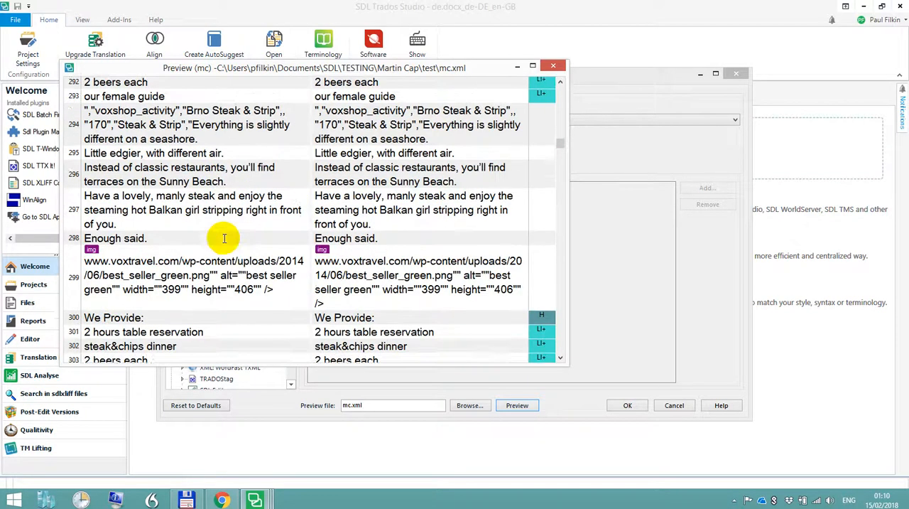
pyautogui.scroll(-3, 223, 238)
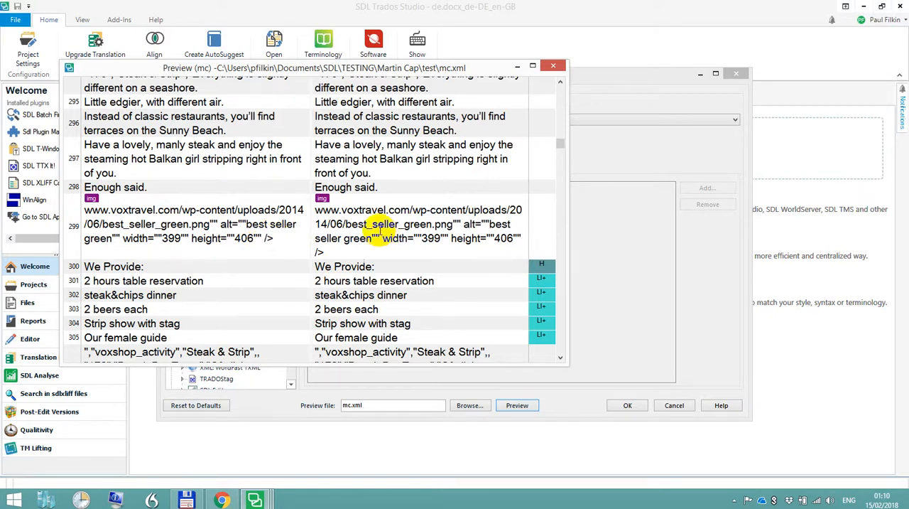
pyautogui.scroll(-3, 382, 228)
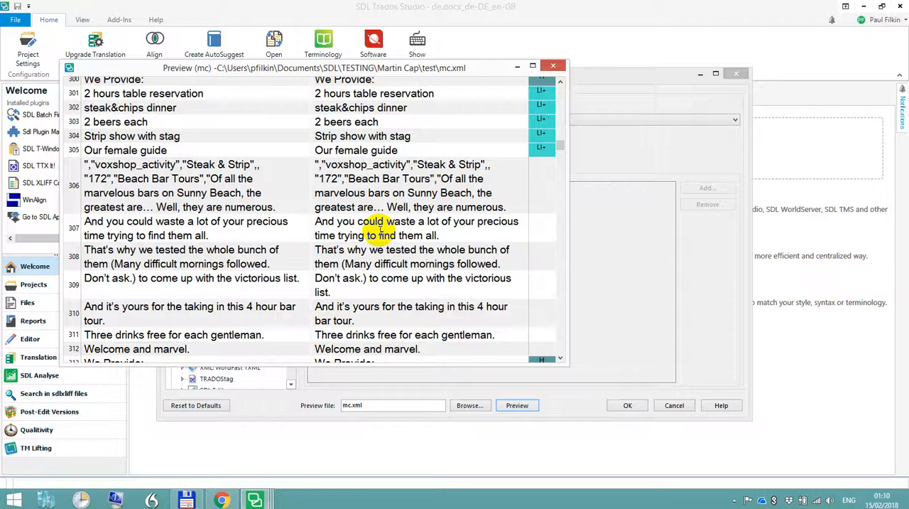
pyautogui.scroll(-6, 380, 229)
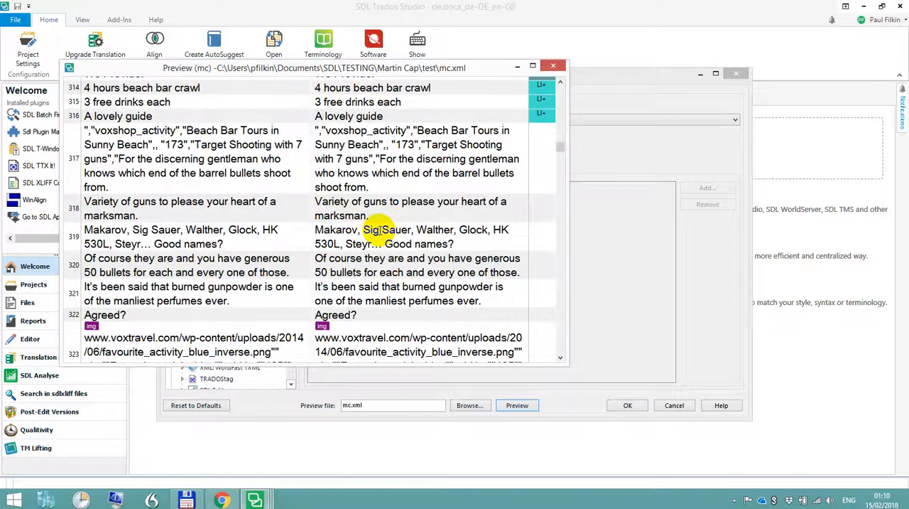
# Close the preview and save the mc file type options
pyautogui.click(553, 66)
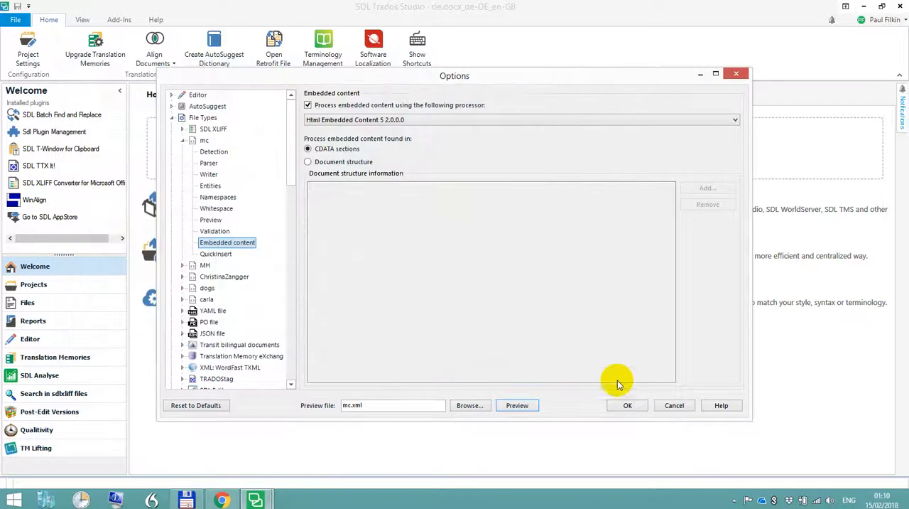
pyautogui.click(623, 406)
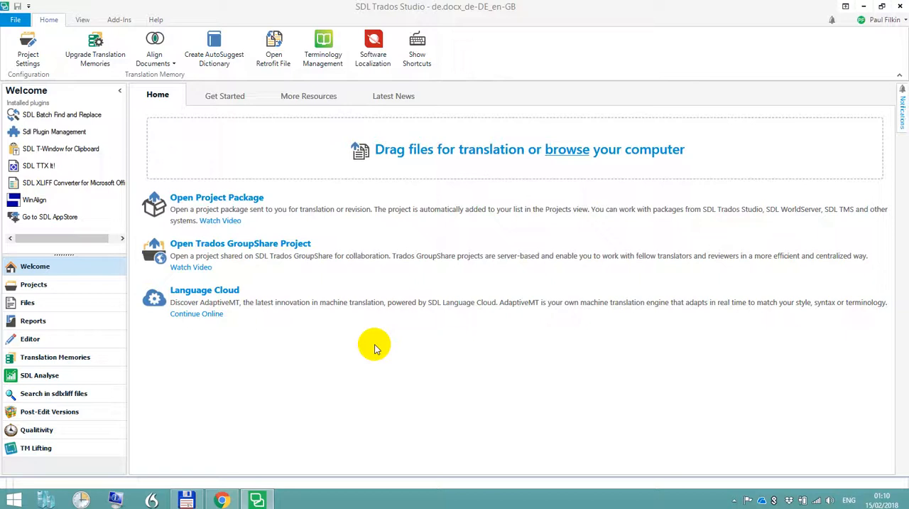
# Open mc.xml from the test folder as a document for translation, taking its file path from Total Commander
pyautogui.hotkey('ctrl', 'o')
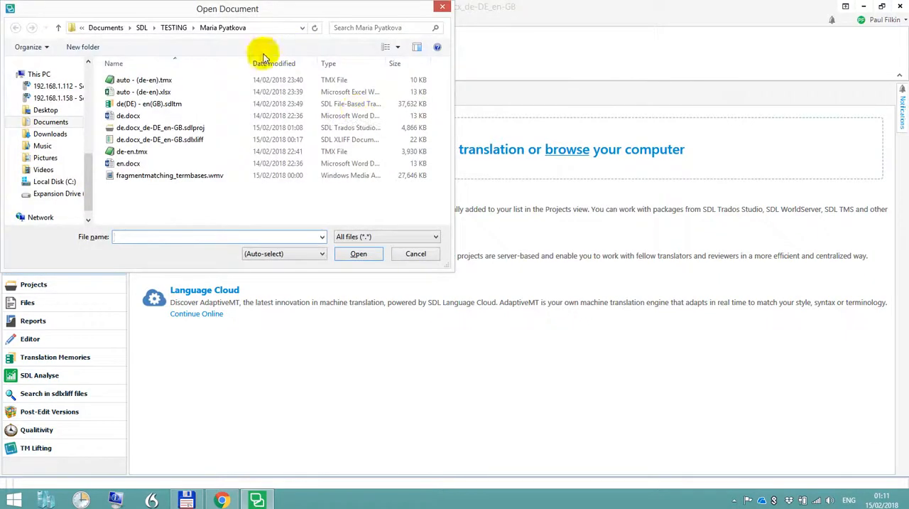
pyautogui.click(186, 499)
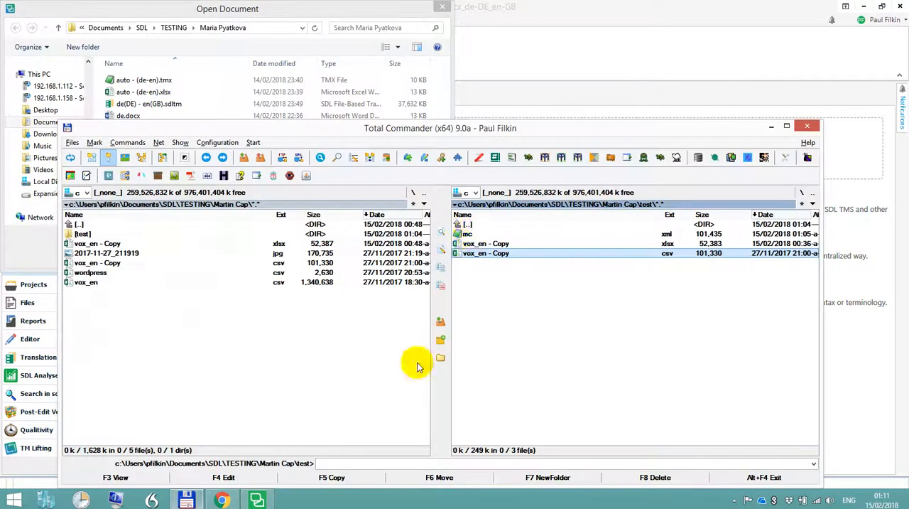
pyautogui.click(469, 234)
pyautogui.hotkey('alt', 'Tab')
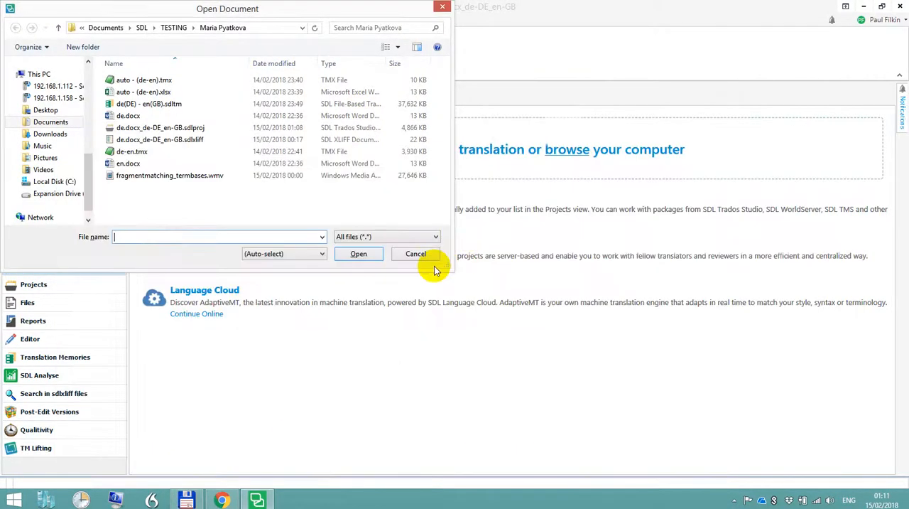
pyautogui.press('Return')
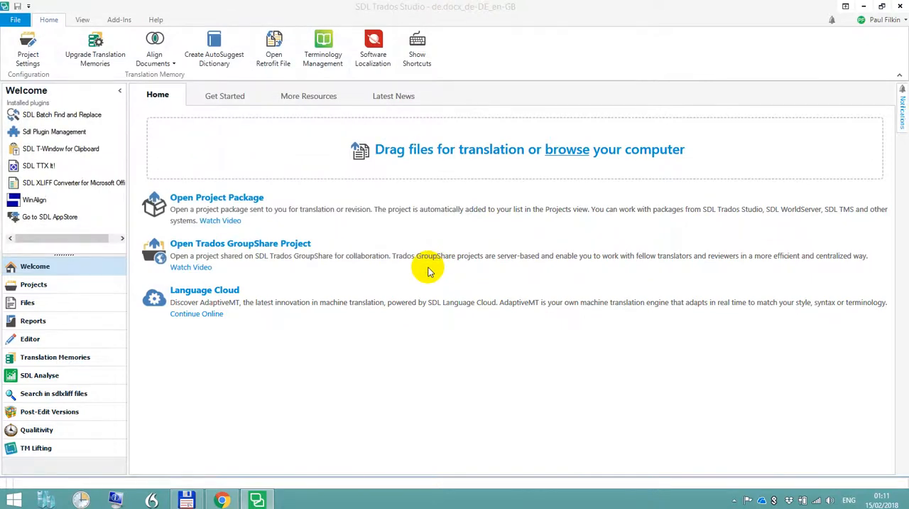
pyautogui.press('Return')
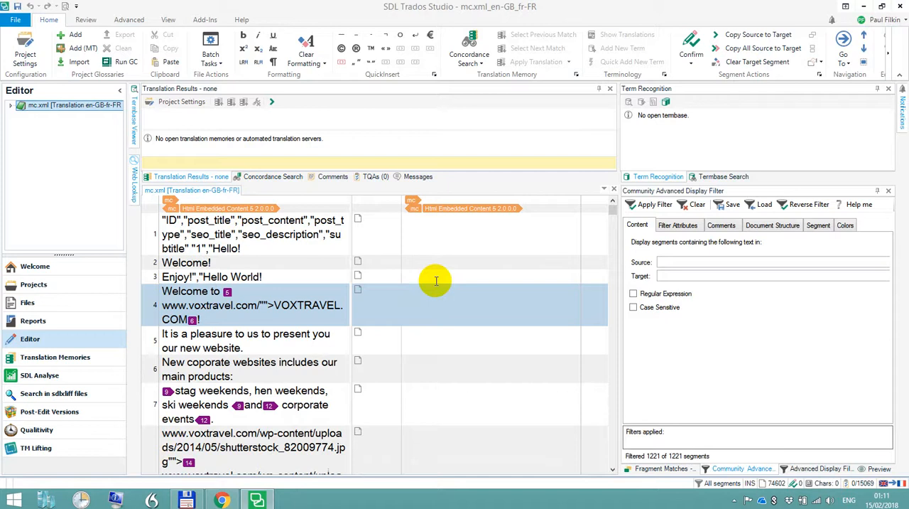
# Copy the source of segment 4 to its target and examine the link and image markup left in segments 4 and 8
pyautogui.press('ctrl+Insert')
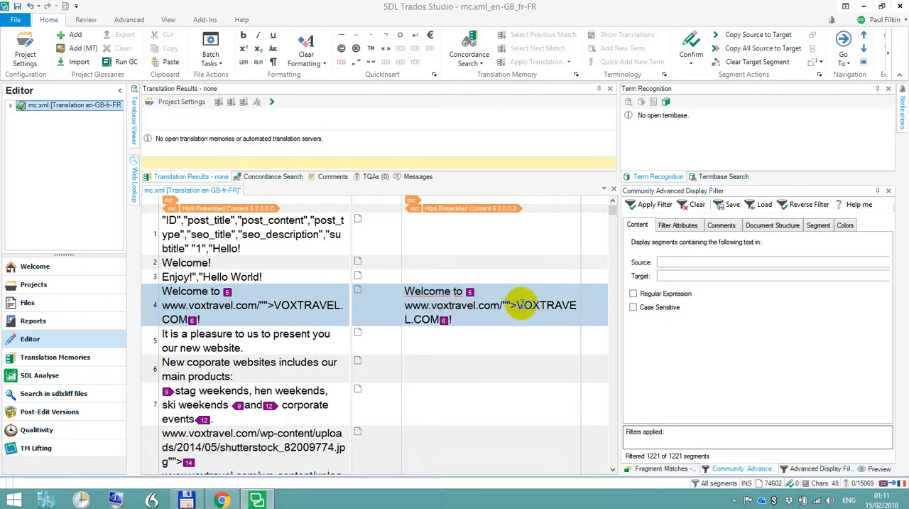
pyautogui.moveTo(406, 291); pyautogui.dragTo(503, 305)
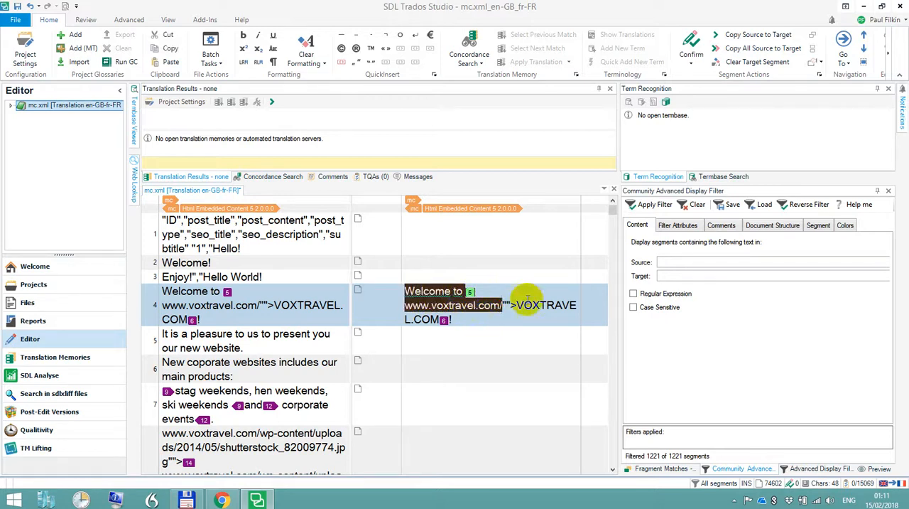
pyautogui.click(488, 339)
pyautogui.scroll(-8, 465, 338)
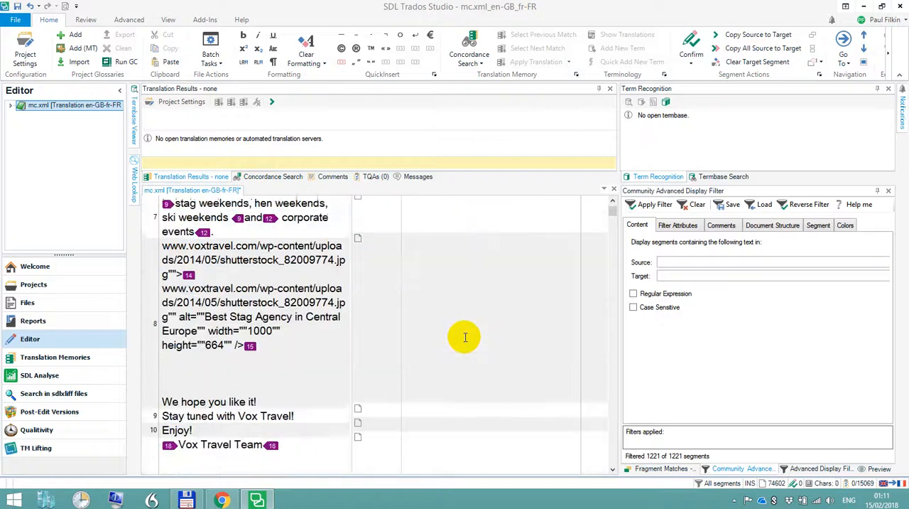
pyautogui.scroll(4, 462, 340)
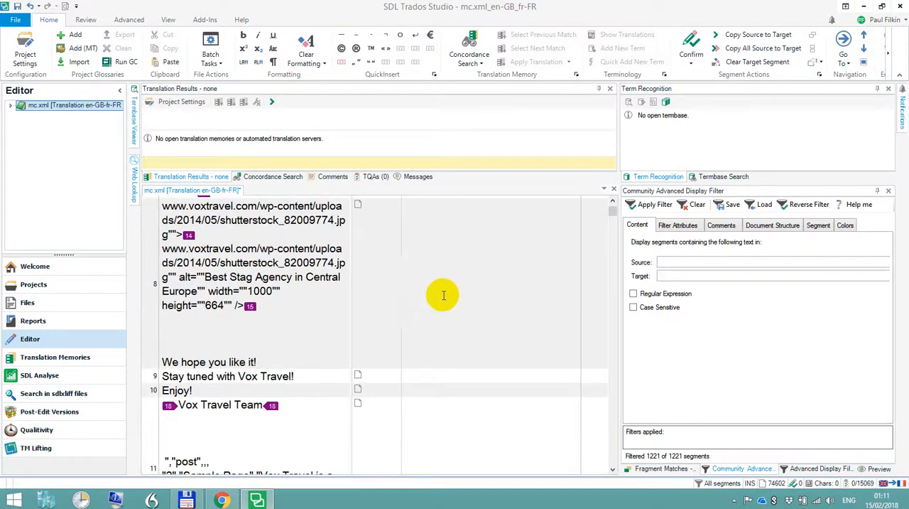
pyautogui.click(449, 293)
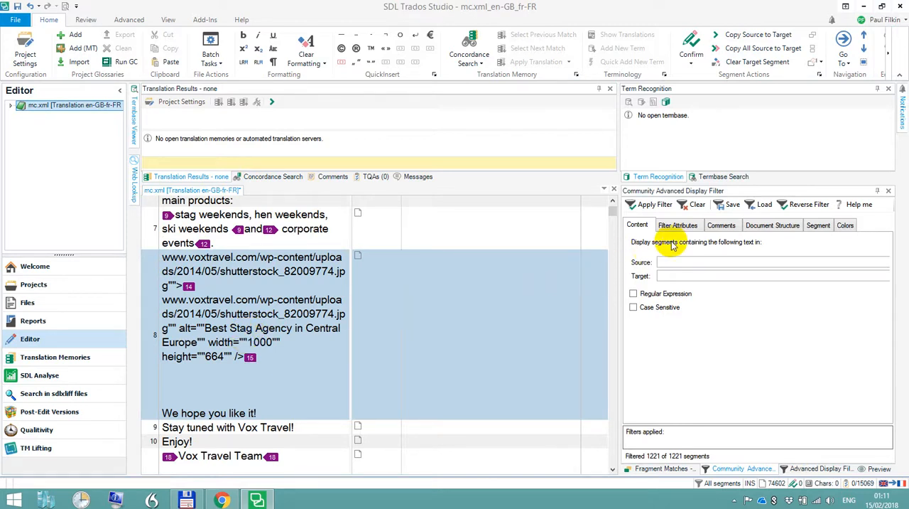
# Filter the document to segments whose source contains "www" and look through the filtered list
pyautogui.click(686, 263)
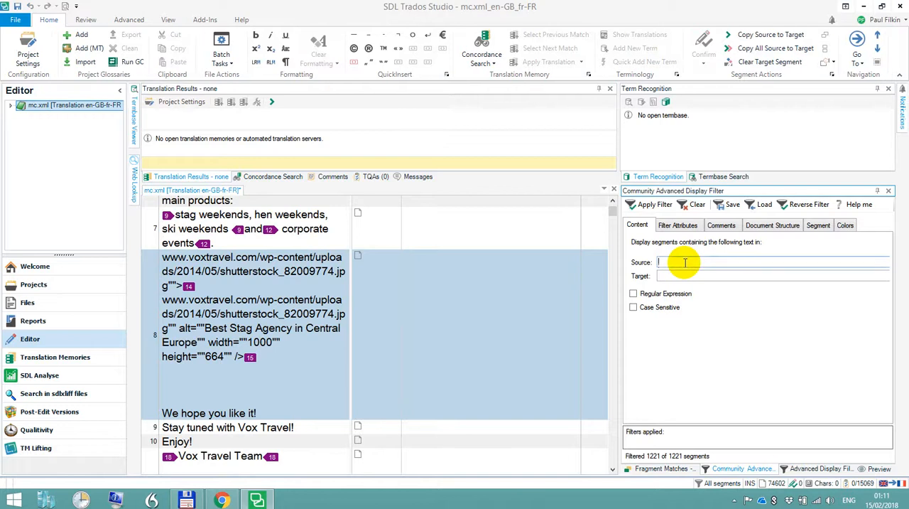
pyautogui.write('www')
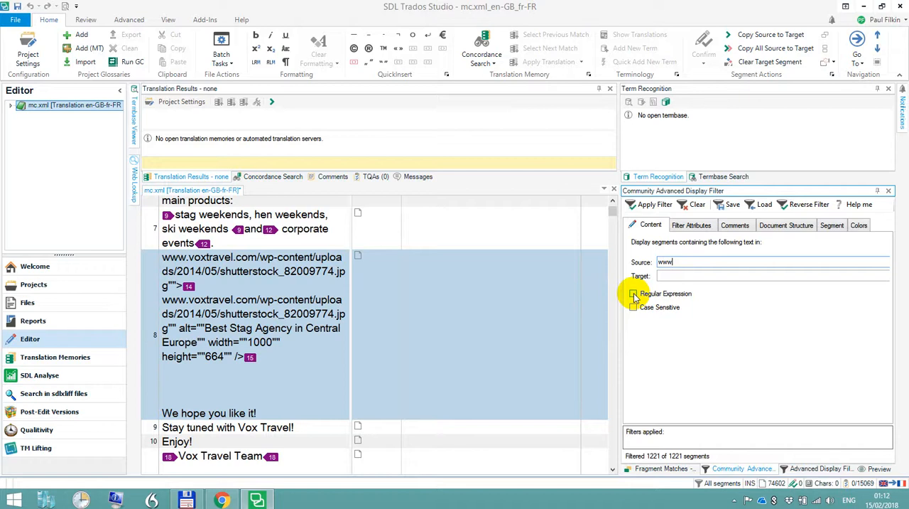
pyautogui.click(655, 204)
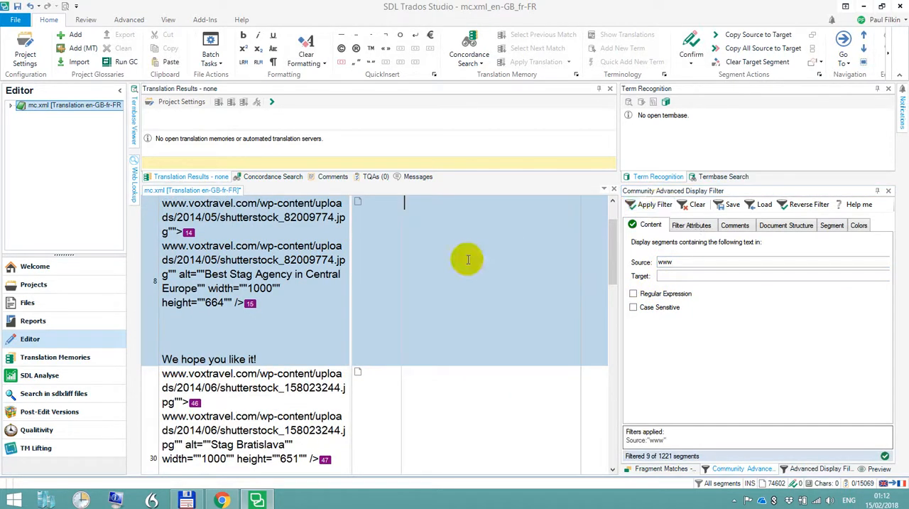
pyautogui.moveTo(611, 248); pyautogui.dragTo(611, 441)
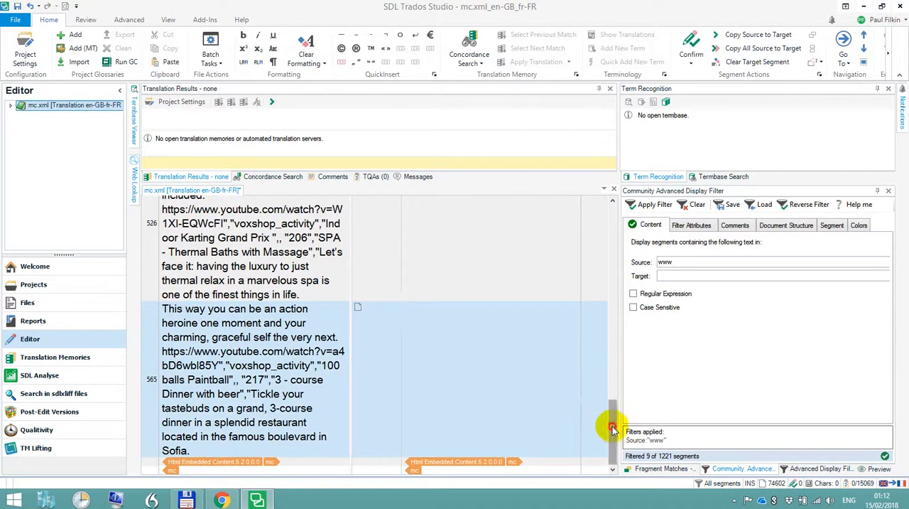
pyautogui.moveTo(609, 426); pyautogui.dragTo(609, 213)
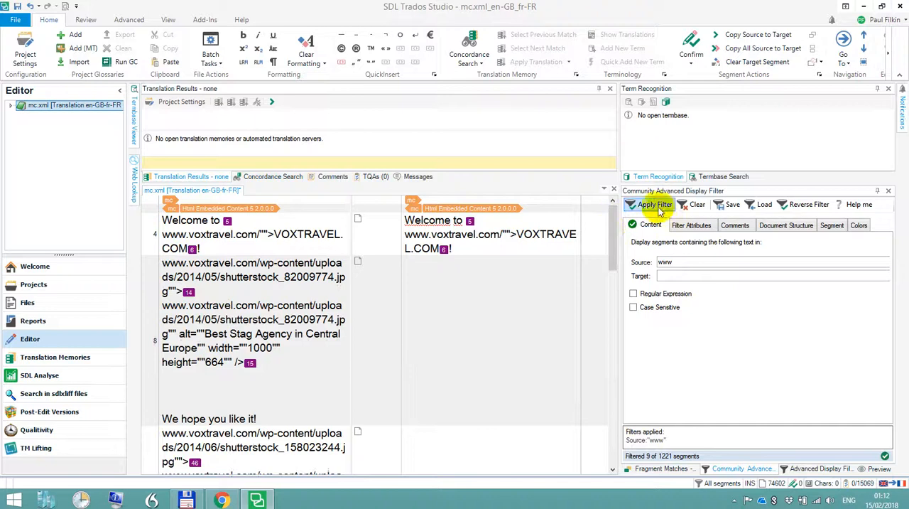
# Select all the filtered segments from 4 to 565, copy their source to target and lock them
pyautogui.click(495, 288)
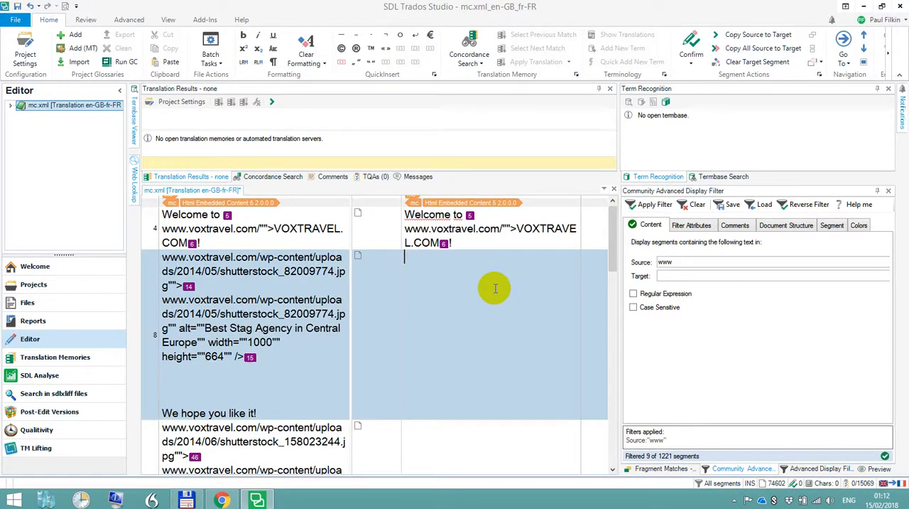
pyautogui.click(153, 233)
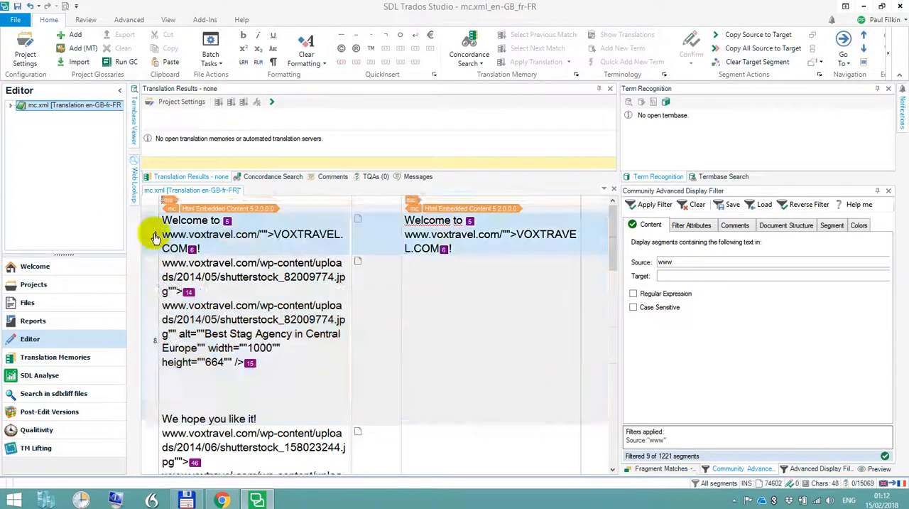
pyautogui.scroll(-3, 217, 298)
pyautogui.scroll(-15, 217, 302)
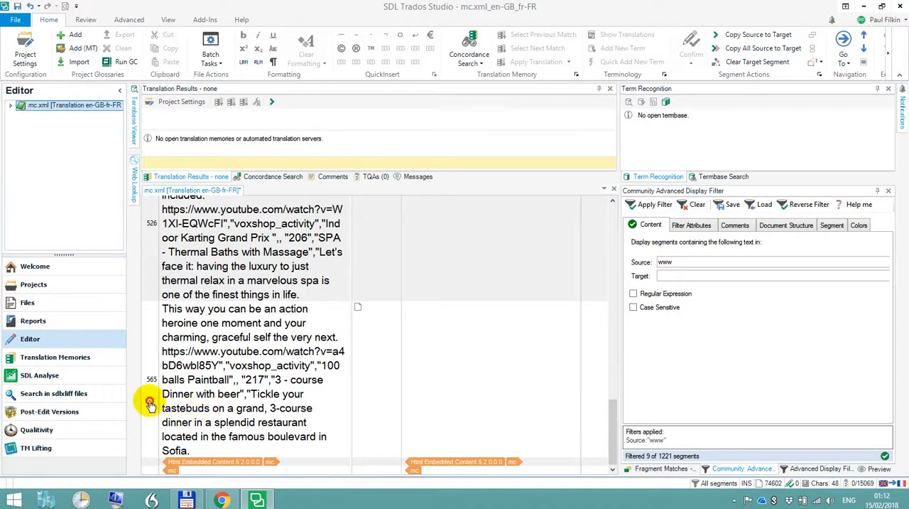
pyautogui.rightClick(150, 402)
pyautogui.click(184, 411)
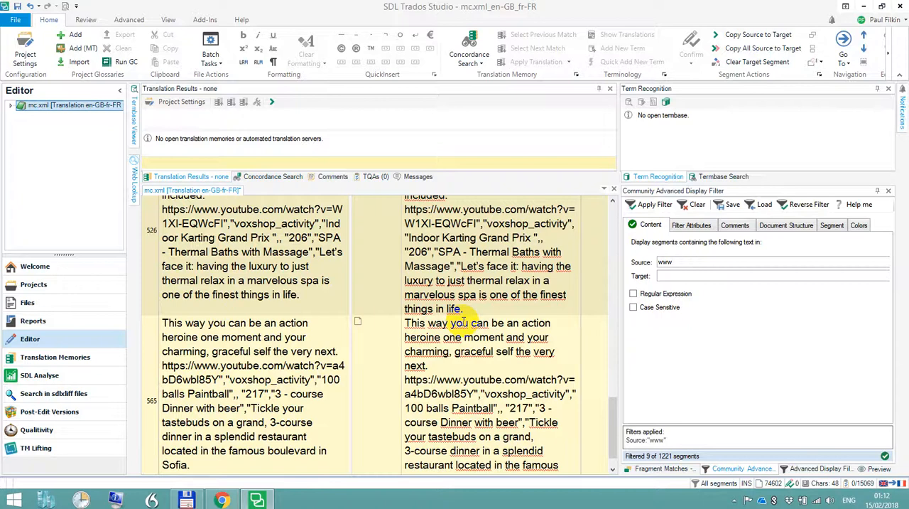
pyautogui.hotkey('ctrl', 'l')
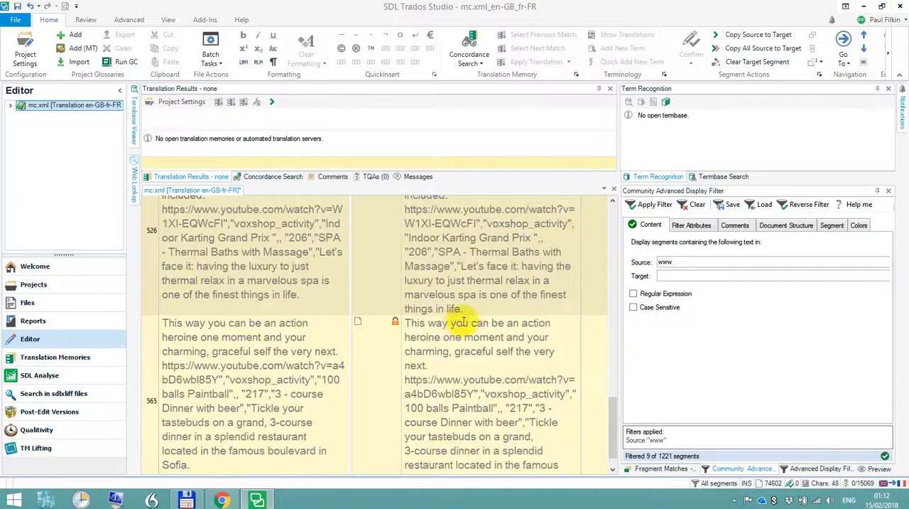
# Clear the "www" filter and display only segments with the Segment Locking attribute Unlocked
pyautogui.click(695, 208)
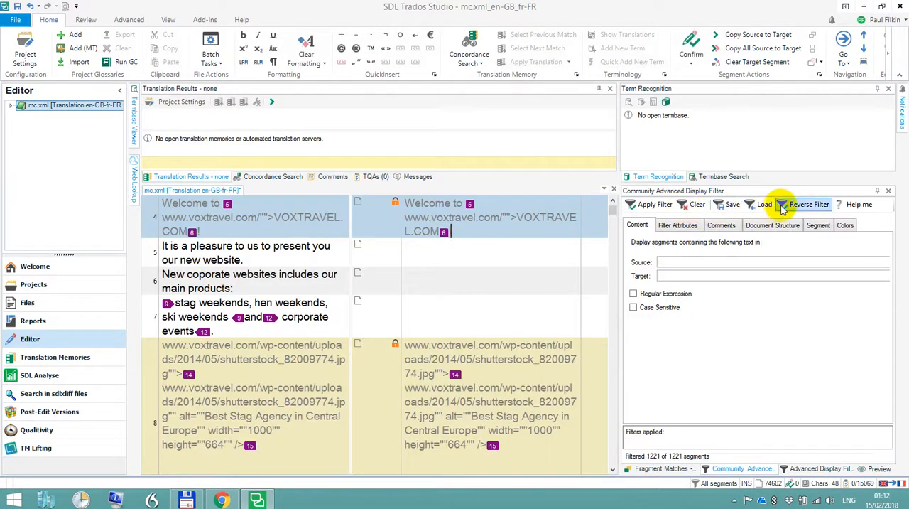
pyautogui.click(678, 226)
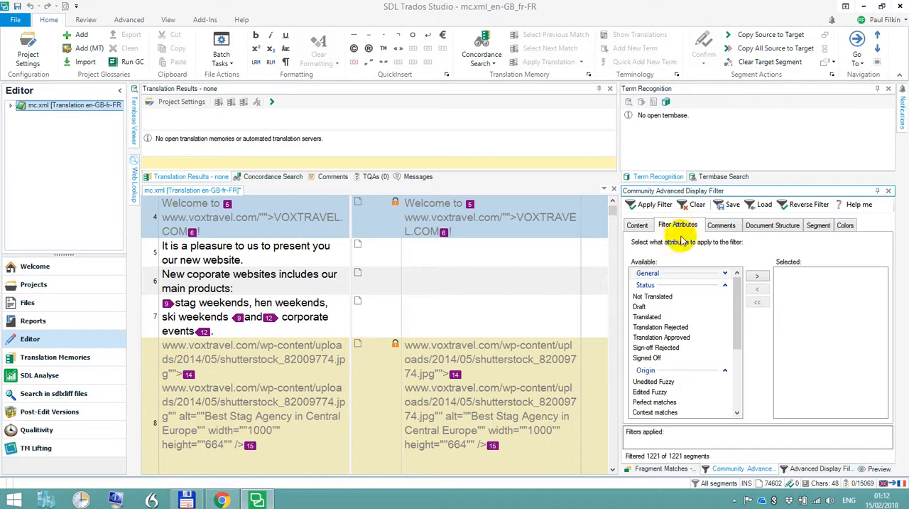
pyautogui.click(725, 286)
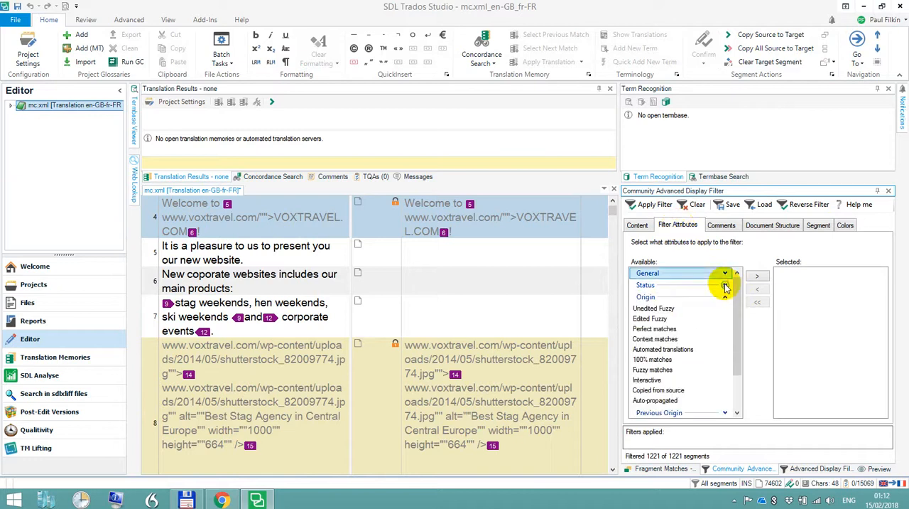
pyautogui.click(726, 297)
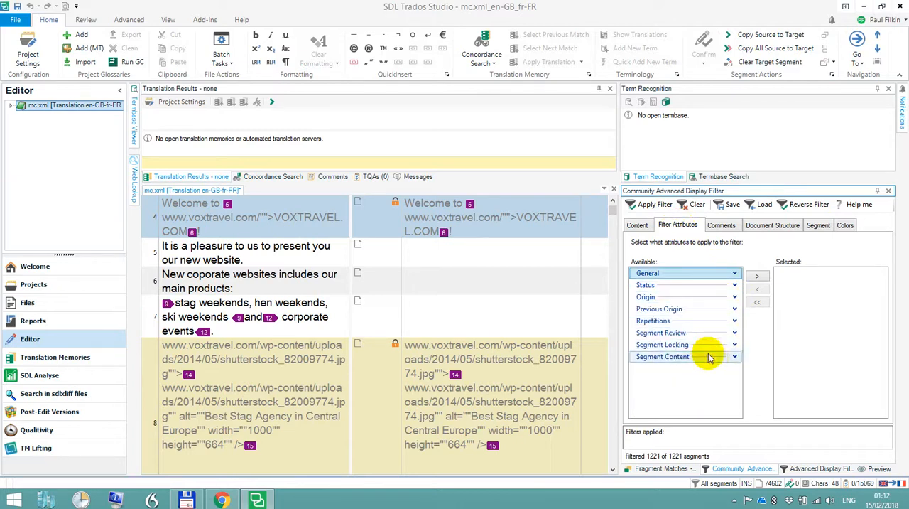
pyautogui.click(732, 344)
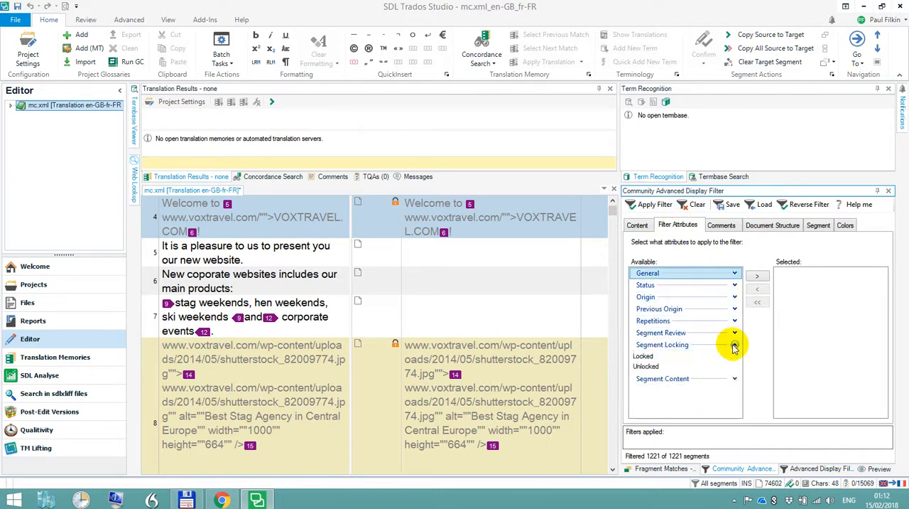
pyautogui.click(653, 367)
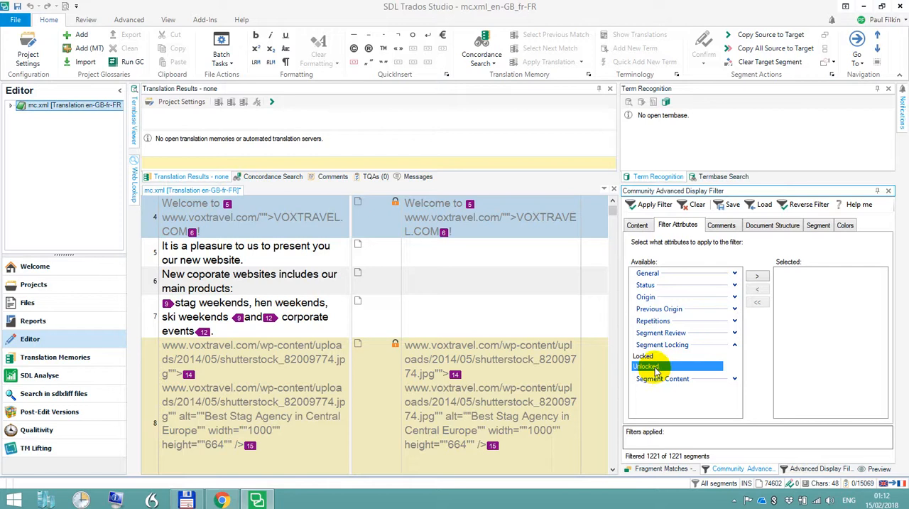
pyautogui.click(757, 276)
pyautogui.click(650, 205)
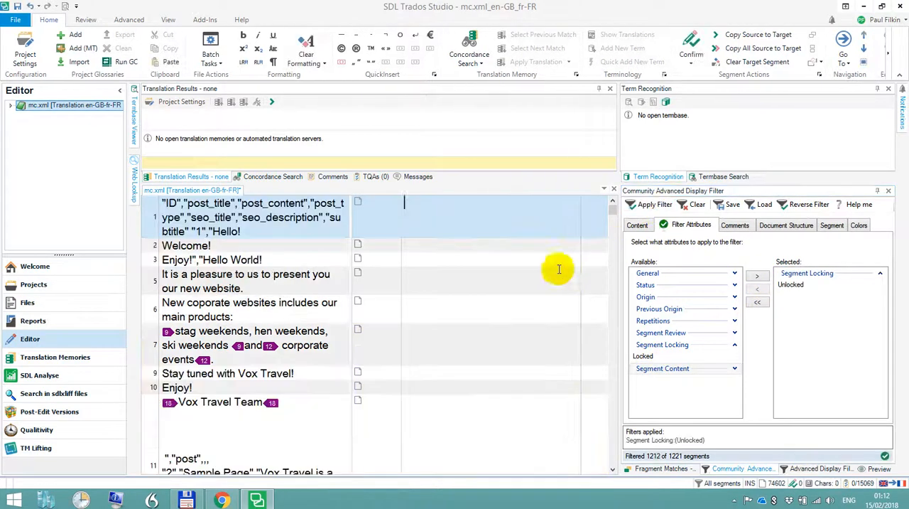
# Look through the unlocked segments for remaining HTML tags and translatable text, ending back at the start of the document
pyautogui.scroll(-5, 491, 294)
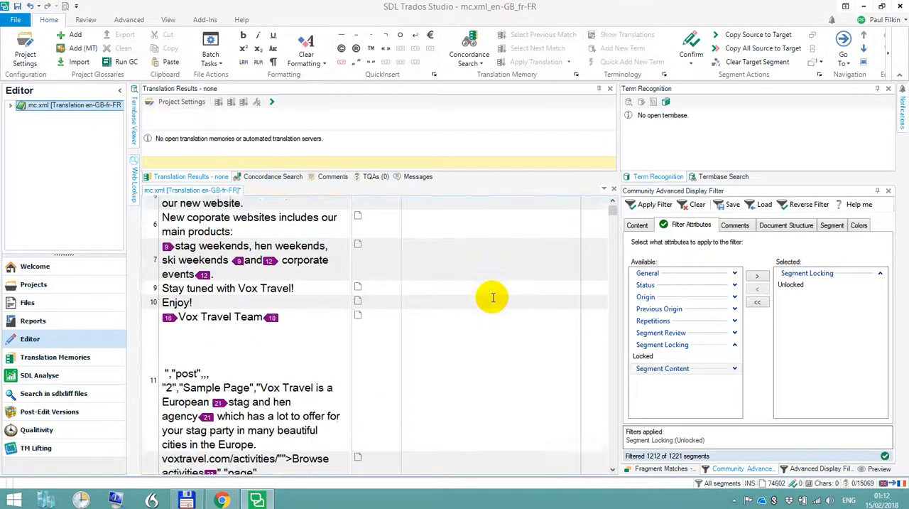
pyautogui.click(491, 354)
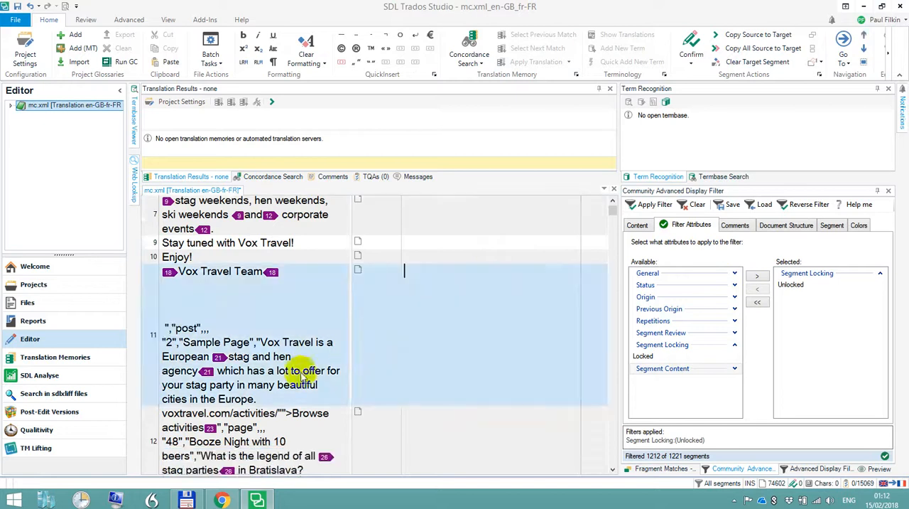
pyautogui.scroll(-10, 483, 363)
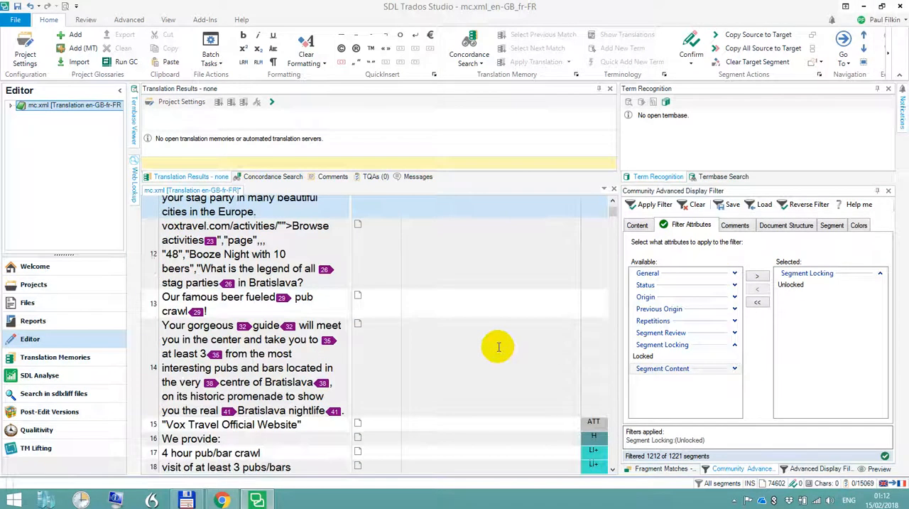
pyautogui.scroll(-10, 494, 352)
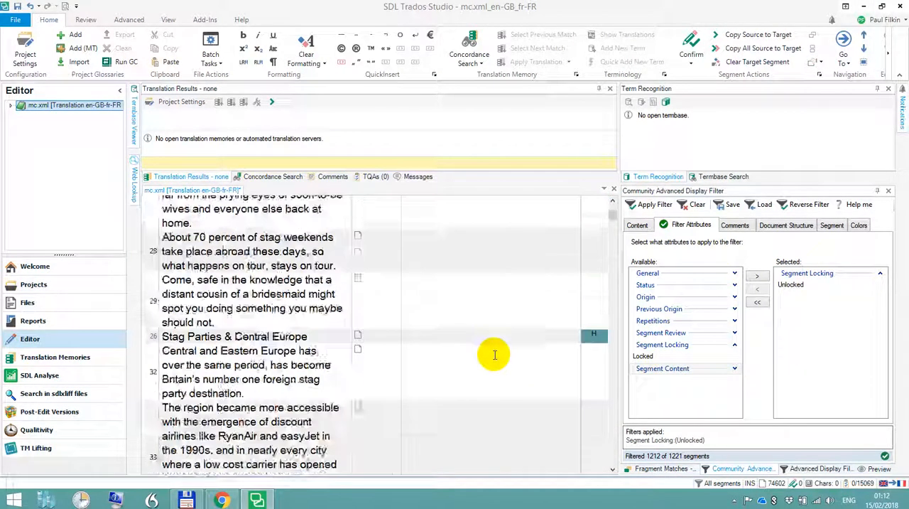
pyautogui.moveTo(615, 221); pyautogui.dragTo(600, 200)
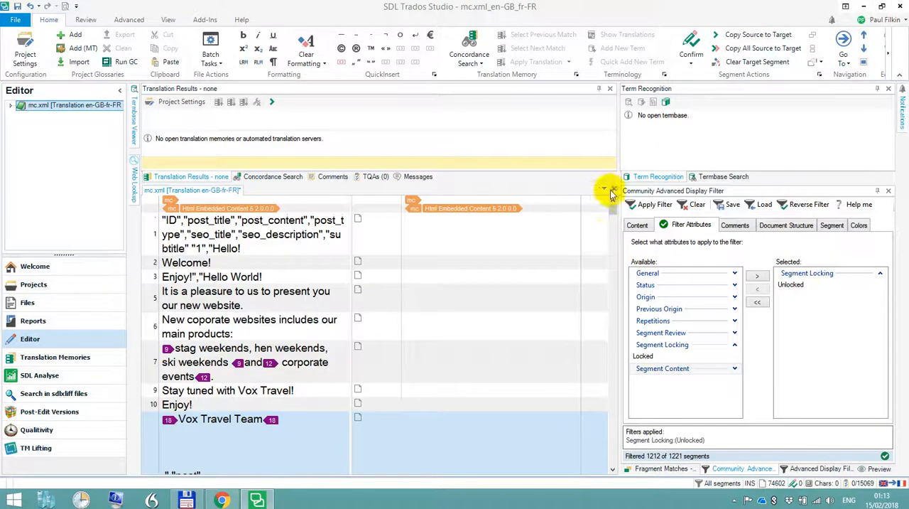
# Close mc.xml without saving its changes and return to the Welcome view
pyautogui.click(611, 188)
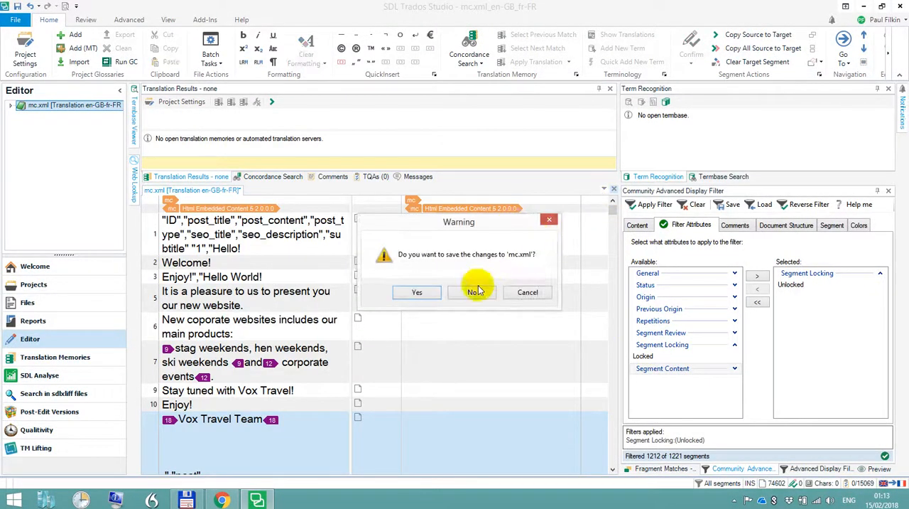
pyautogui.click(473, 293)
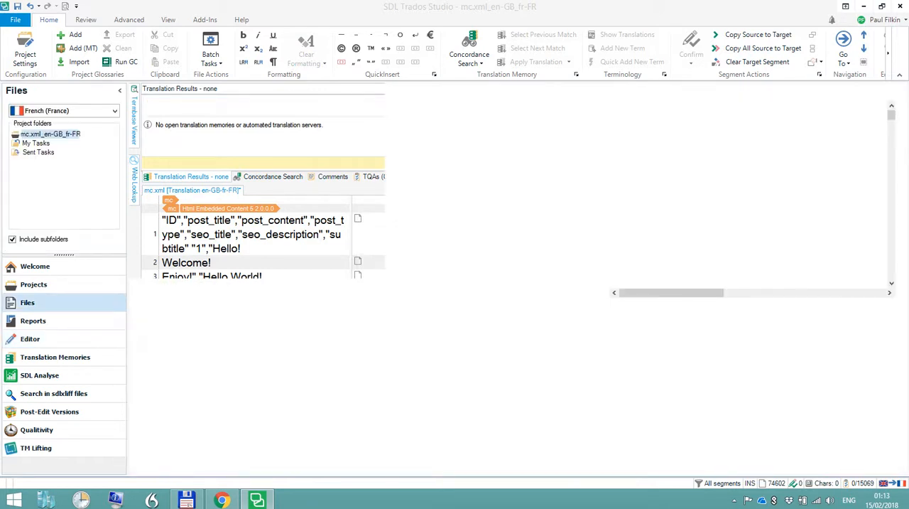
pyautogui.click(35, 266)
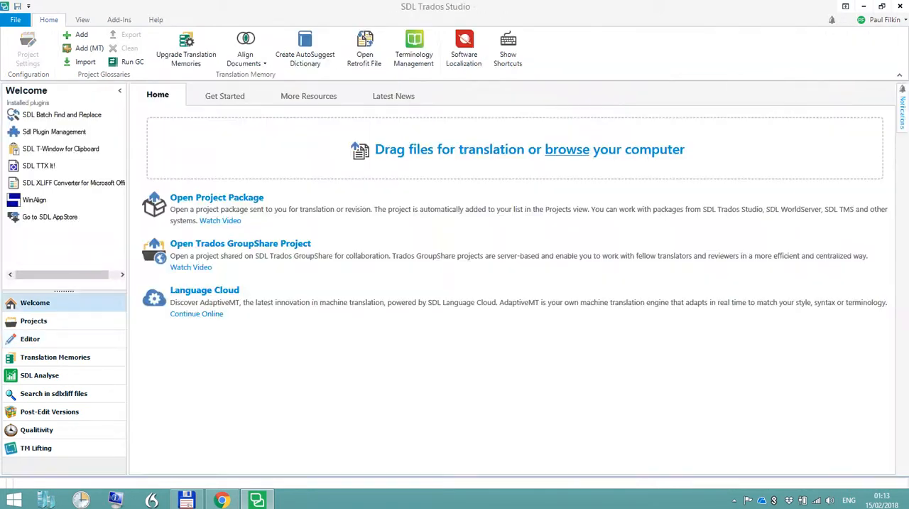